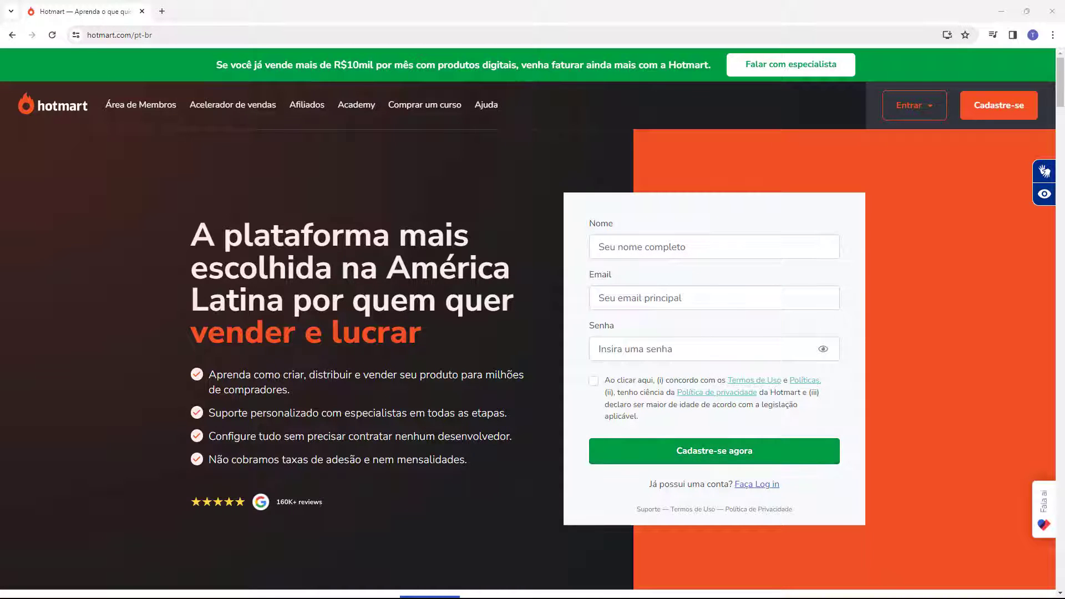
Enter the Hotmart business management area (Gerenciar meus negócios) and open its Audiência section.
{"action": "left_click", "coordinate": [913, 111]}
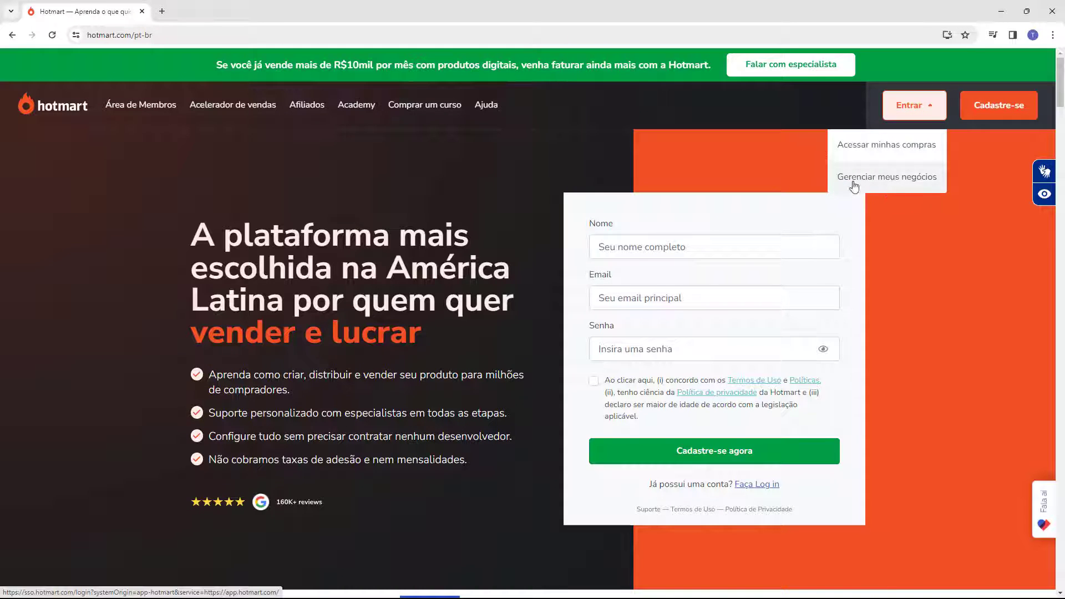
{"action": "left_click", "coordinate": [893, 186]}
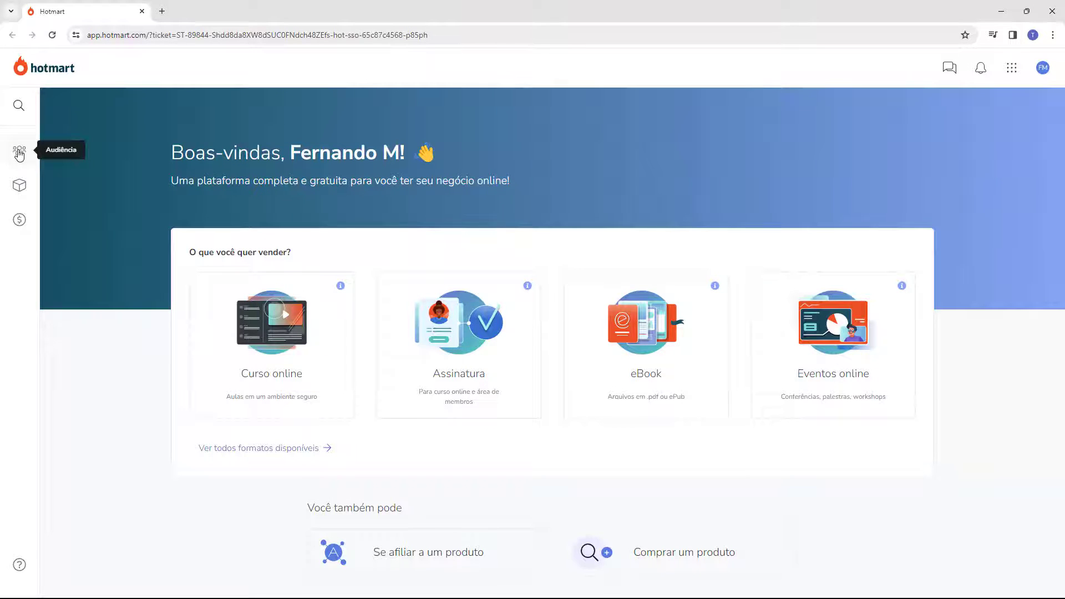
{"action": "left_click", "coordinate": [20, 154]}
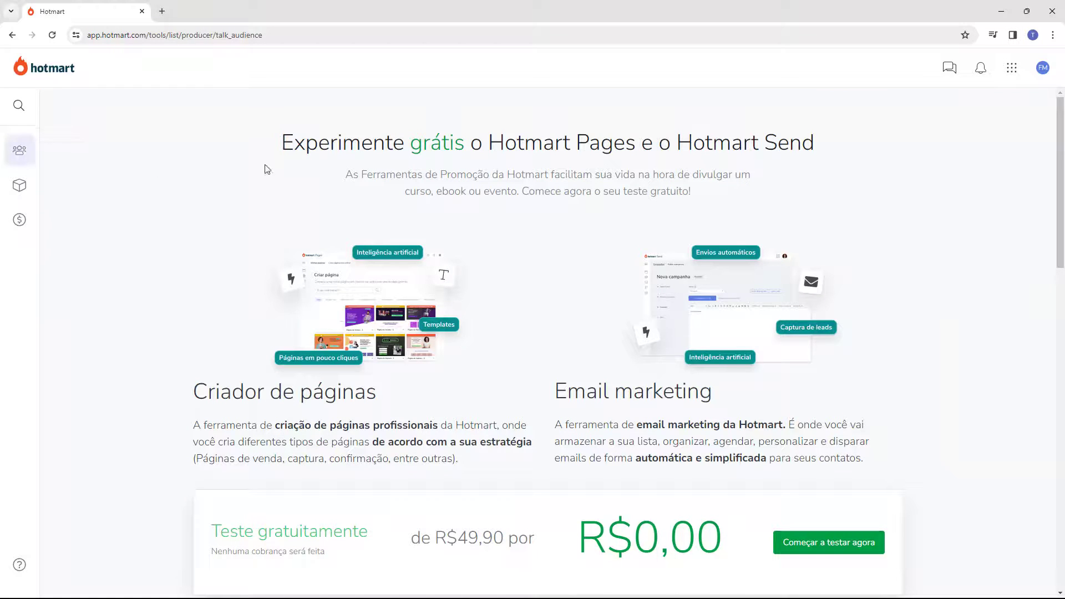
Review the Hotmart Pages and Hotmart Send trial offer, including the page builder, email marketing, price and included limits.
{"action": "left_click_drag", "start_coordinate": [273, 145], "coordinate": [657, 146]}
{"action": "left_click", "coordinate": [665, 145]}
{"action": "left_click_drag", "start_coordinate": [488, 143], "coordinate": [775, 150]}
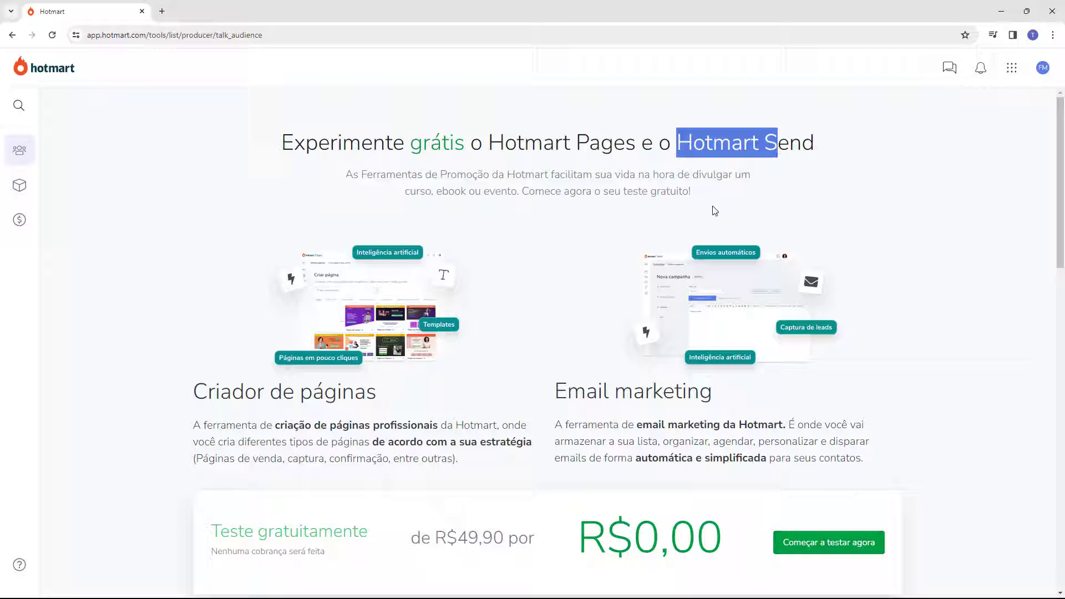
{"action": "scroll", "coordinate": [588, 266], "scroll_direction": "down", "scroll_amount": 1}
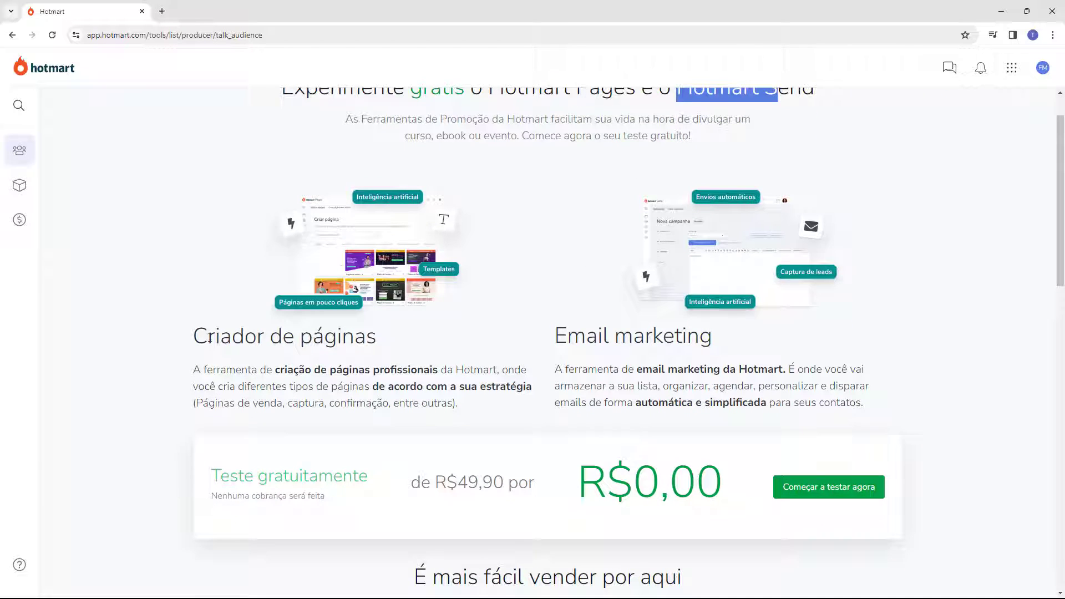
{"action": "left_click_drag", "start_coordinate": [209, 337], "coordinate": [257, 337]}
{"action": "left_click_drag", "start_coordinate": [561, 336], "coordinate": [682, 336]}
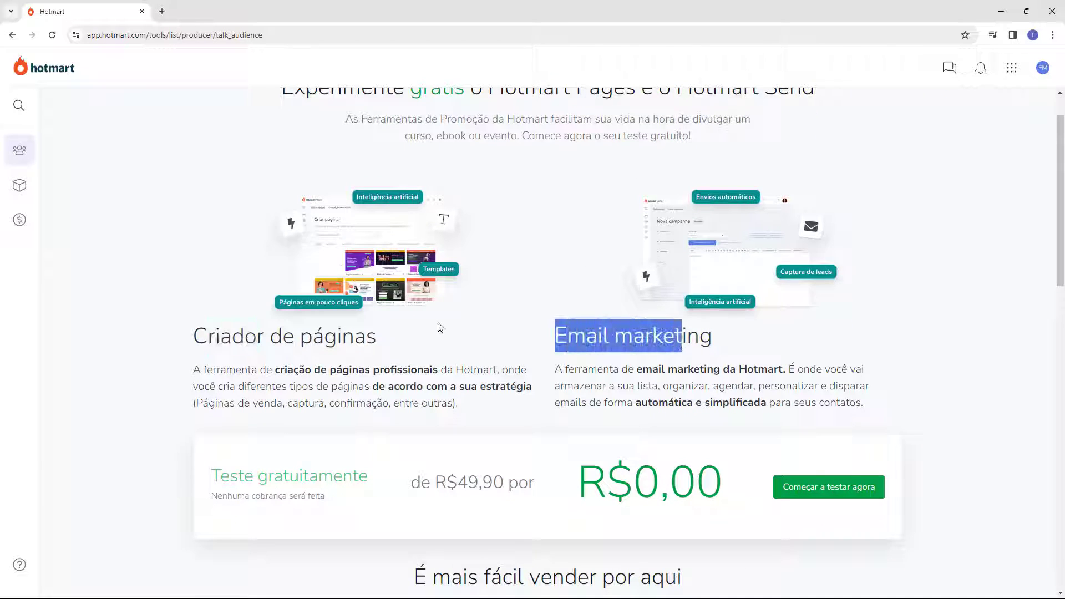
{"action": "scroll", "coordinate": [438, 327], "scroll_direction": "down", "scroll_amount": 3}
{"action": "left_click_drag", "start_coordinate": [210, 310], "coordinate": [474, 315]}
{"action": "left_click", "coordinate": [219, 329]}
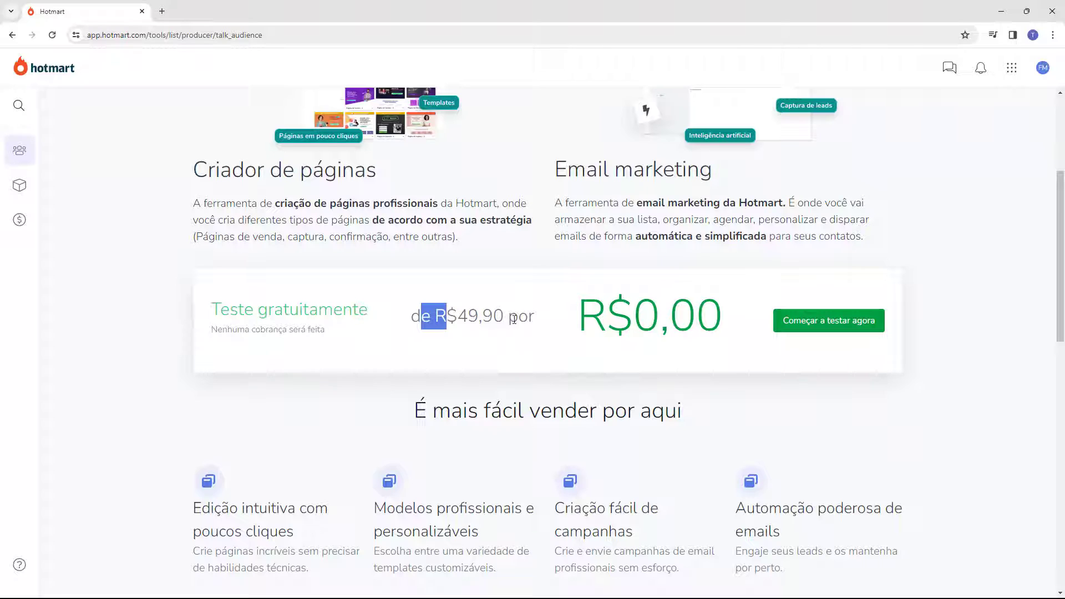
{"action": "scroll", "coordinate": [536, 311], "scroll_direction": "down", "scroll_amount": 10}
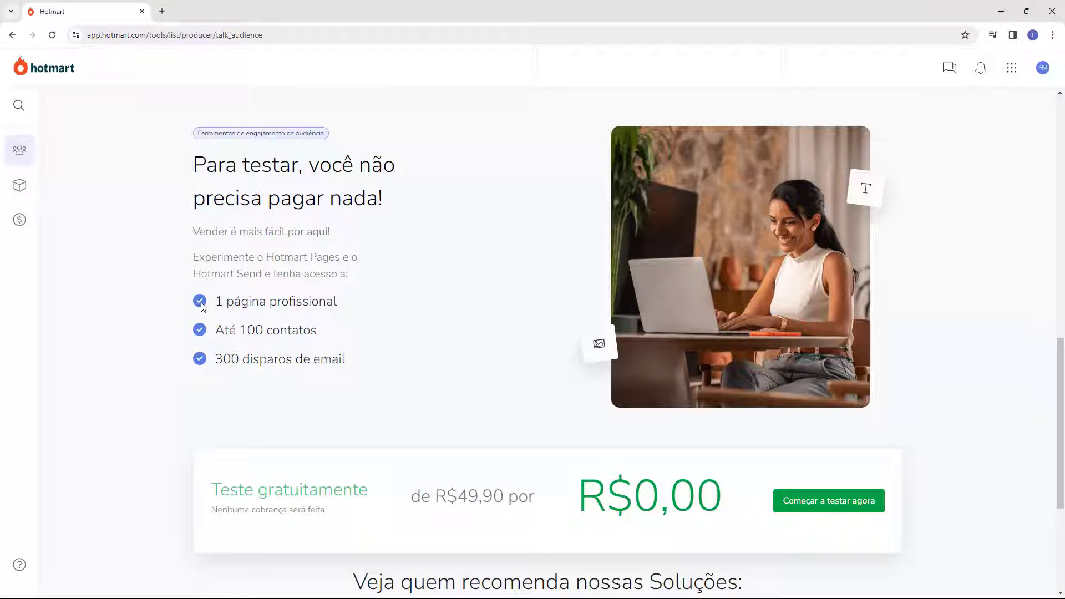
{"action": "left_click_drag", "start_coordinate": [202, 306], "coordinate": [352, 310]}
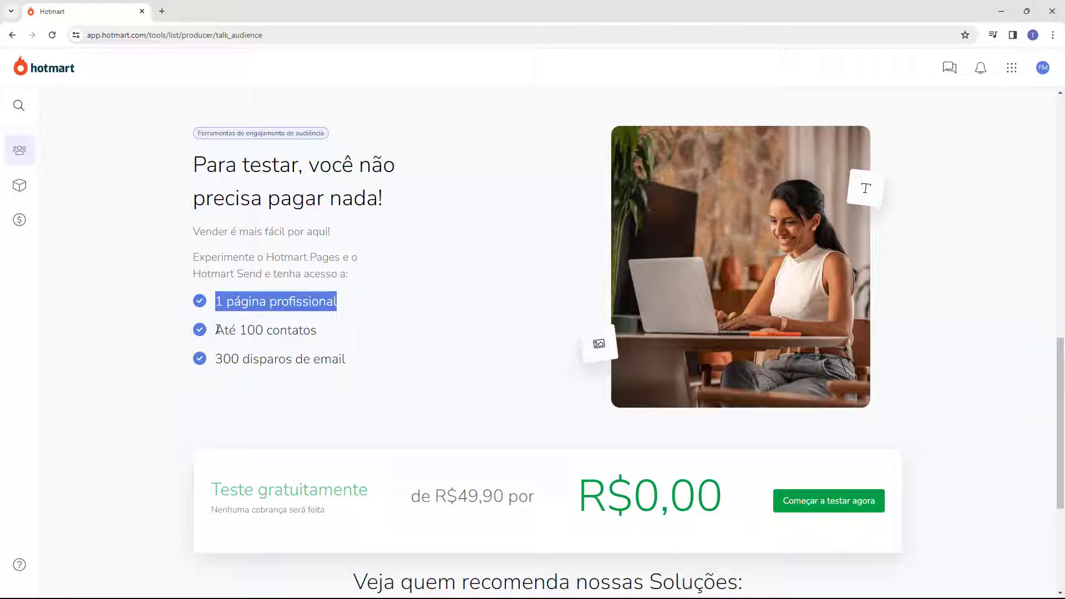
{"action": "left_click_drag", "start_coordinate": [217, 329], "coordinate": [375, 321]}
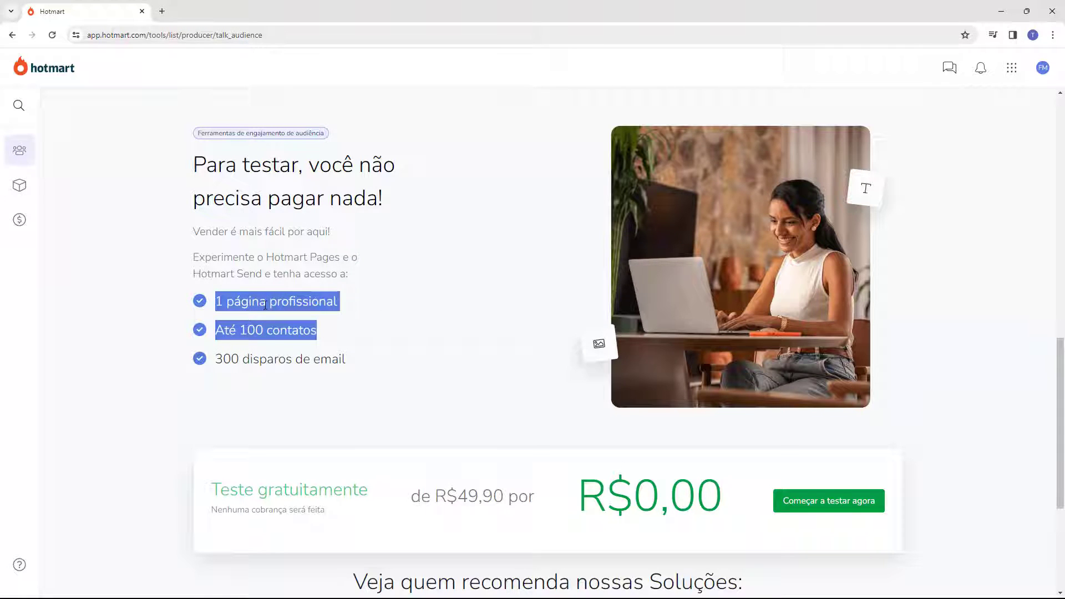
{"action": "left_click", "coordinate": [265, 304]}
Start the free trial of Hotmart Pages and Send and close the welcome video dialog.
{"action": "scroll", "coordinate": [395, 337], "scroll_direction": "up", "scroll_amount": 10}
{"action": "scroll", "coordinate": [426, 361], "scroll_direction": "down", "scroll_amount": 1}
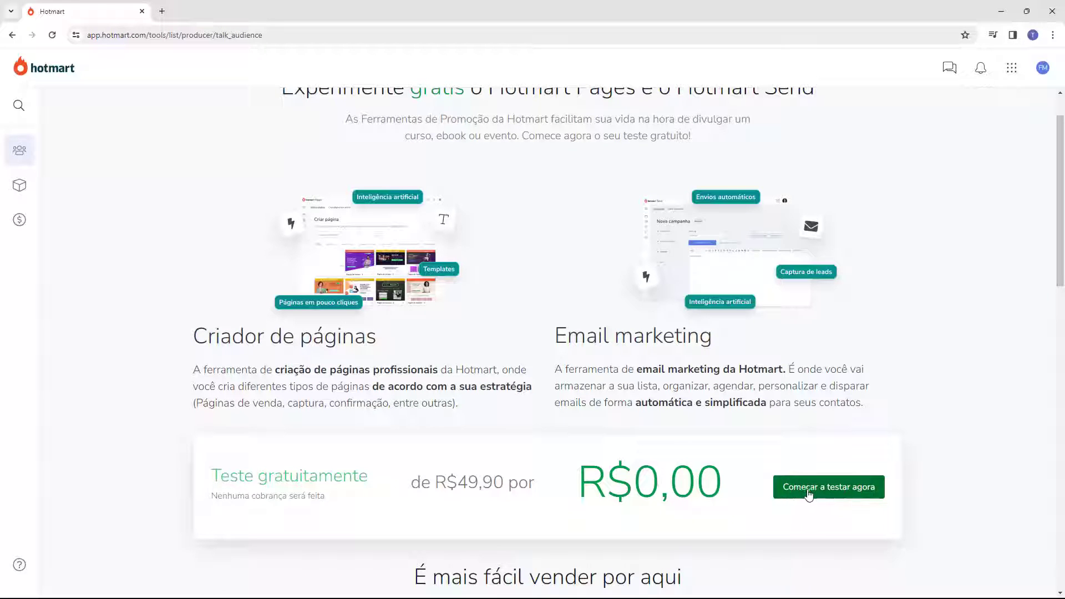
{"action": "left_click", "coordinate": [826, 489]}
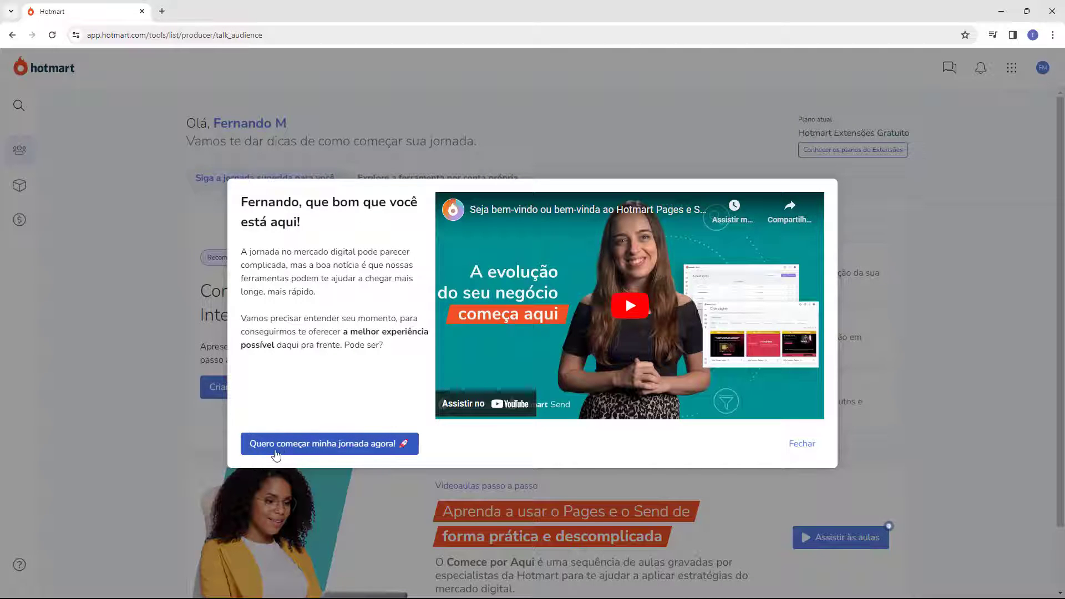
{"action": "left_click", "coordinate": [805, 446]}
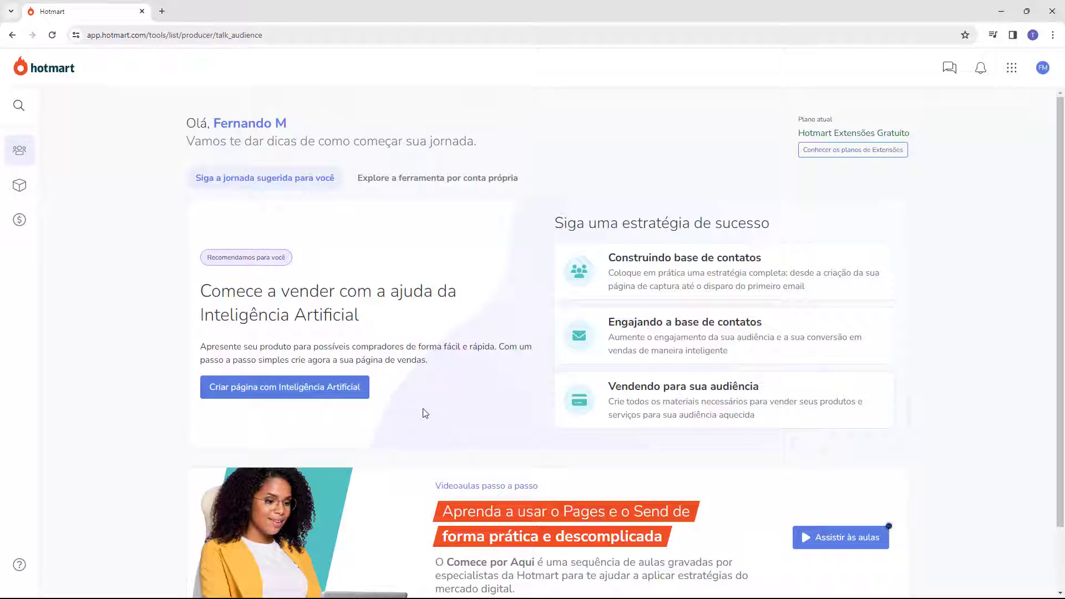
Start creating a sales page with artificial intelligence and accept the AI page creation offer.
{"action": "left_click_drag", "start_coordinate": [197, 296], "coordinate": [377, 316]}
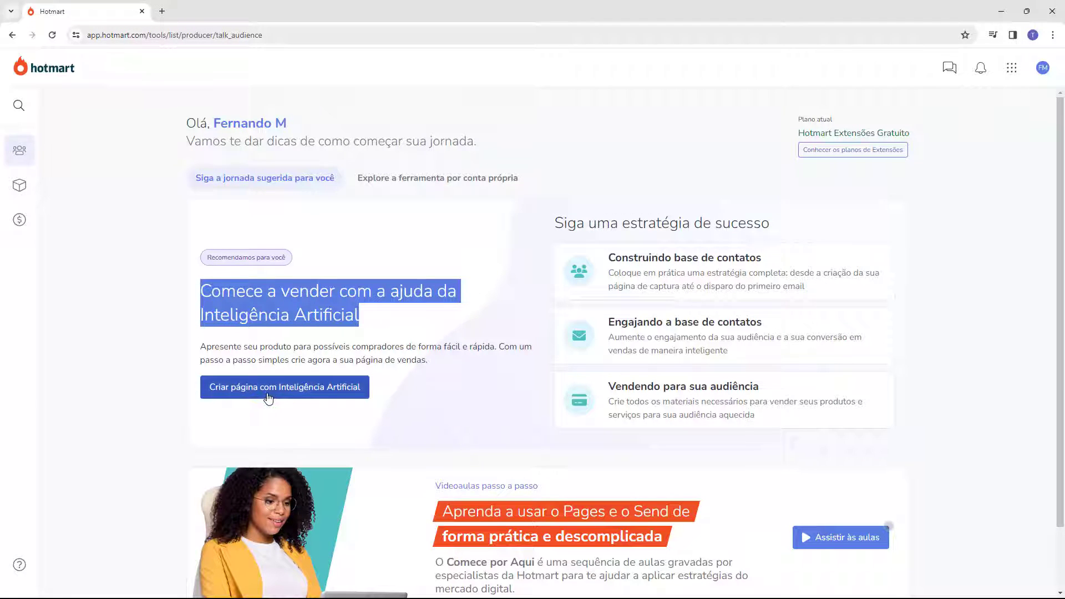
{"action": "left_click", "coordinate": [299, 393]}
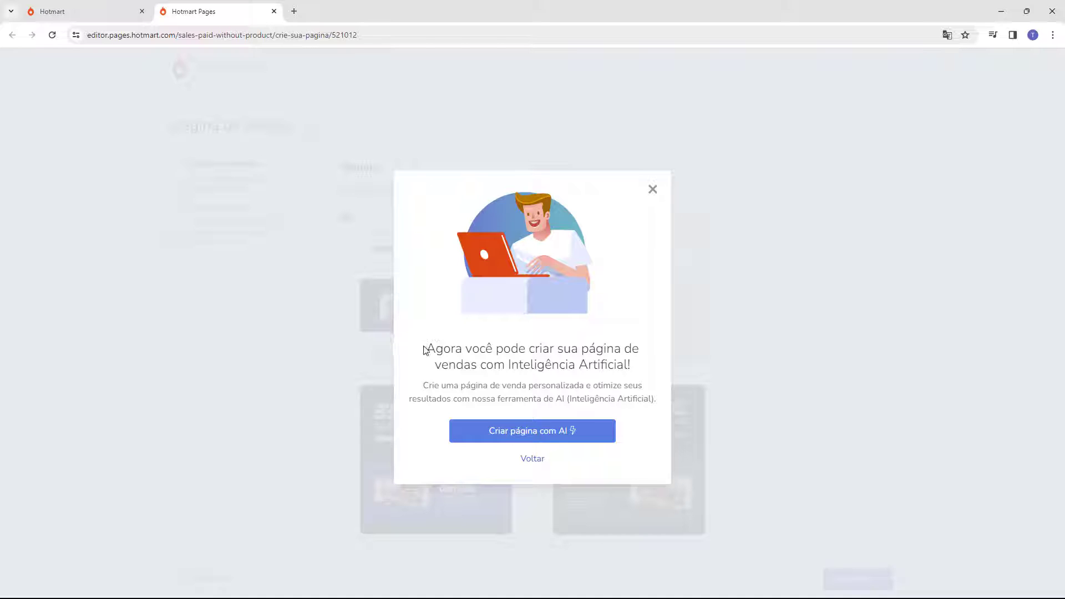
{"action": "left_click_drag", "start_coordinate": [442, 348], "coordinate": [548, 367]}
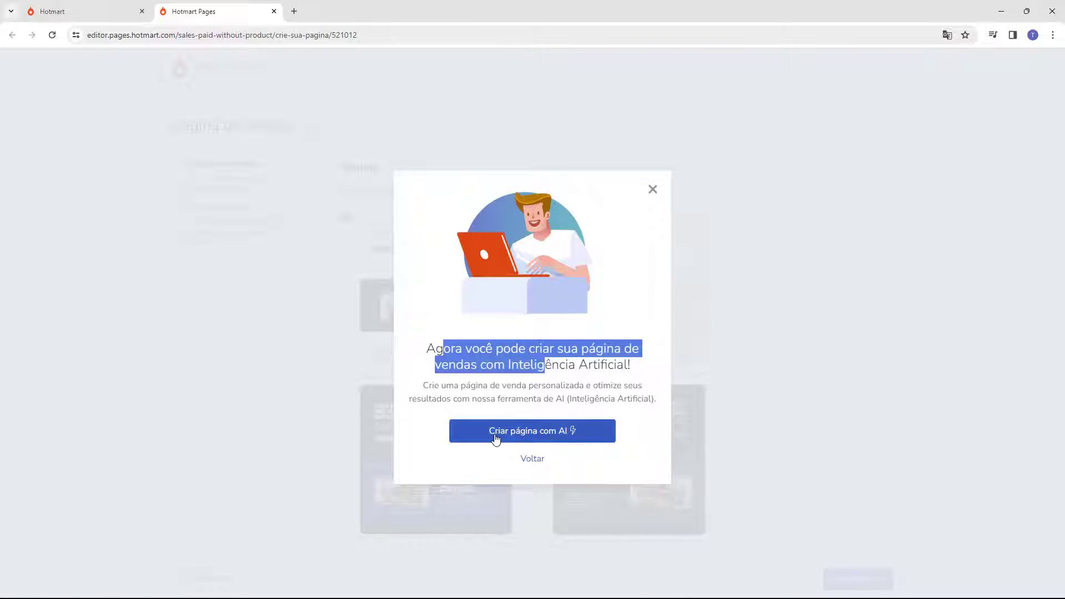
{"action": "left_click", "coordinate": [537, 436]}
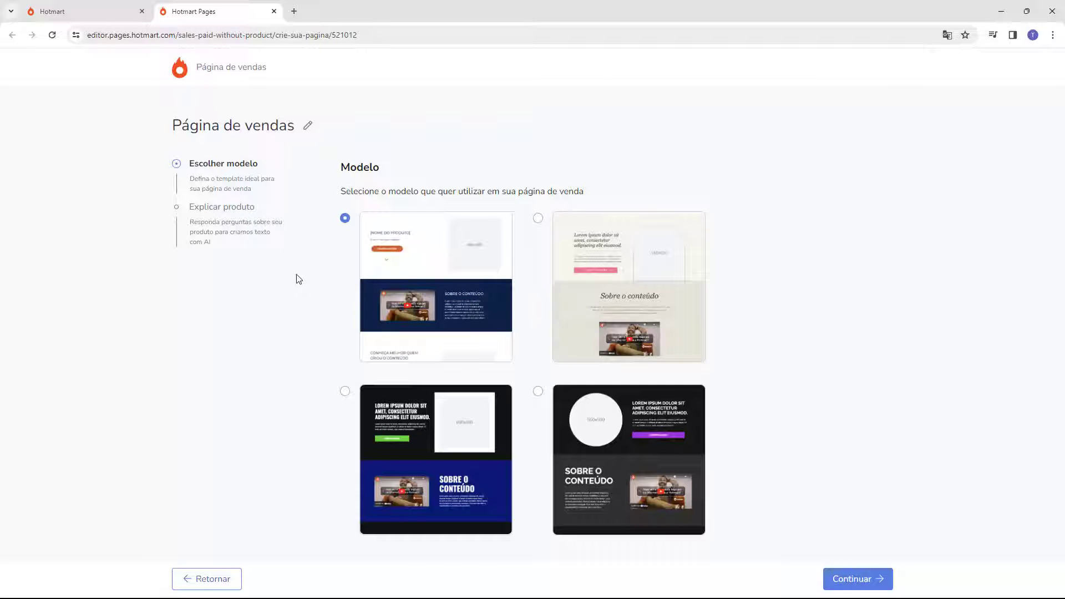
Preview each of the four sales page templates from beginning to end.
{"action": "left_click", "coordinate": [429, 289]}
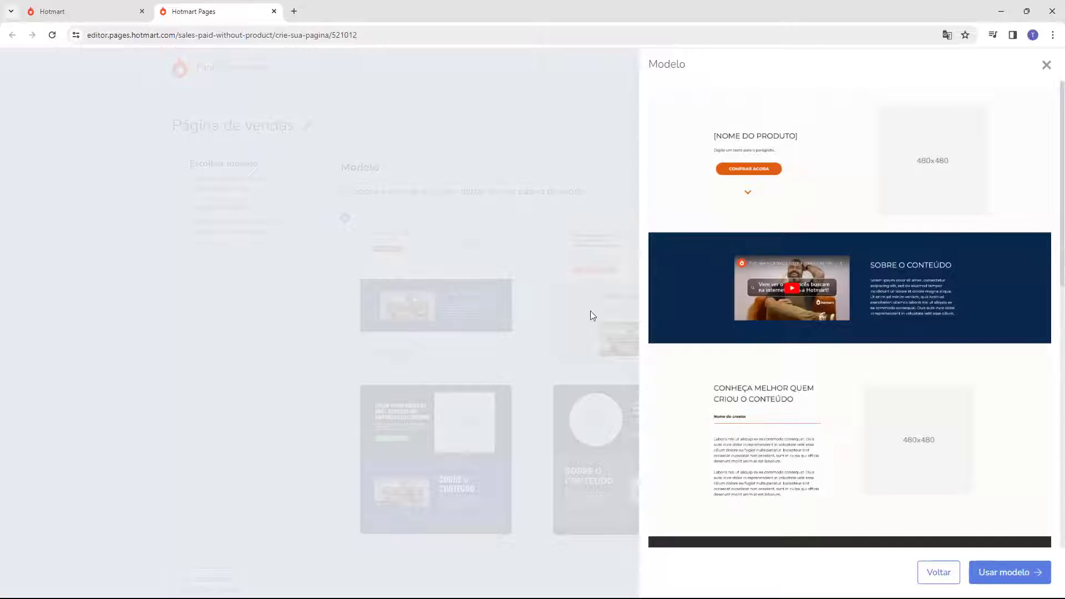
{"action": "scroll", "coordinate": [756, 290], "scroll_direction": "down", "scroll_amount": 10}
{"action": "left_click", "coordinate": [591, 286]}
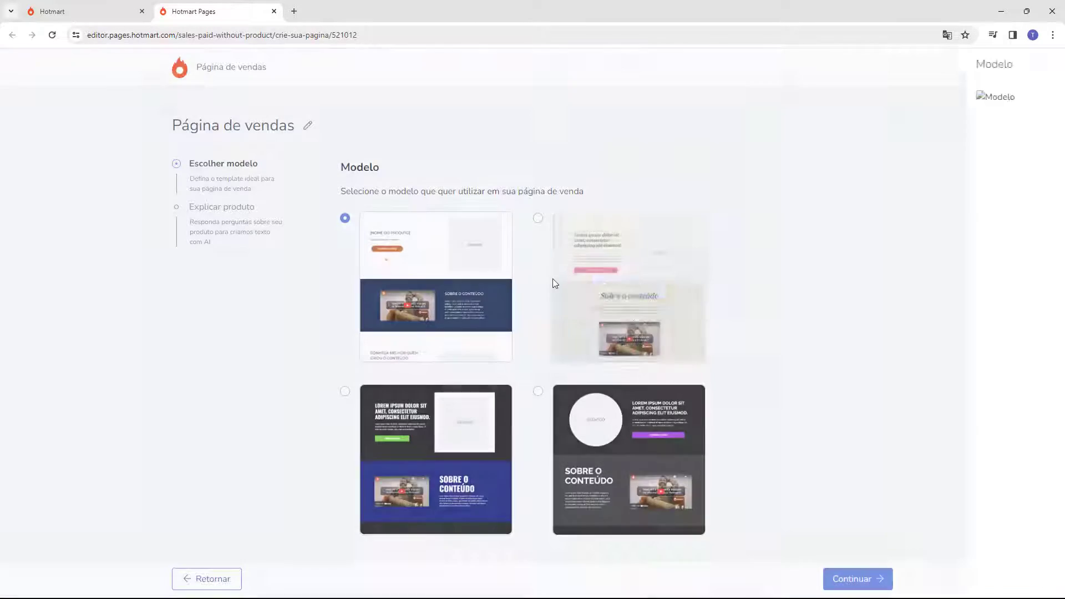
{"action": "left_click", "coordinate": [621, 289]}
{"action": "scroll", "coordinate": [738, 314], "scroll_direction": "down", "scroll_amount": 8}
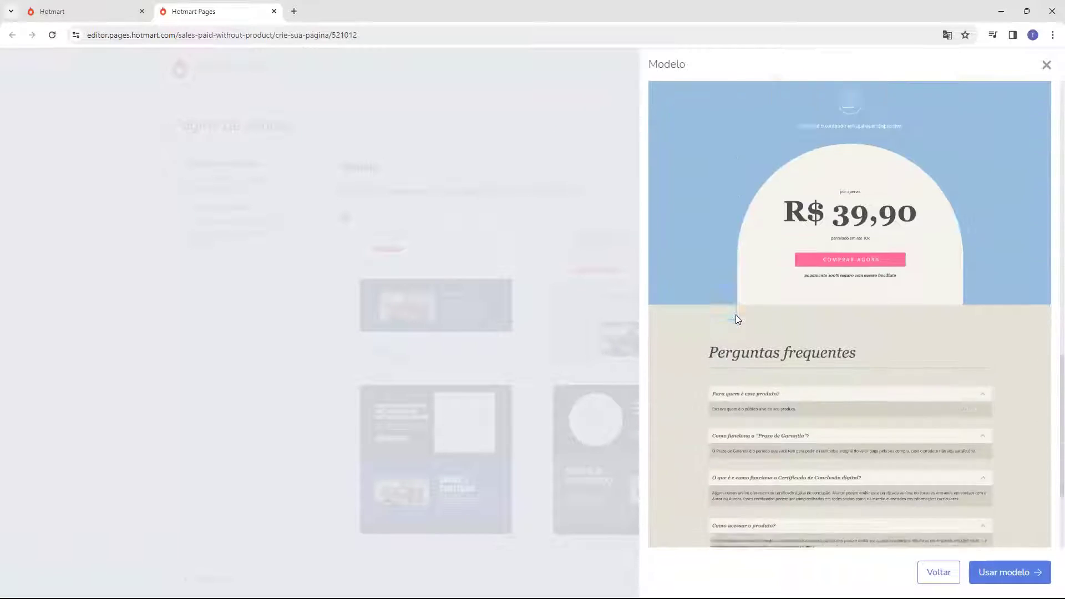
{"action": "scroll", "coordinate": [736, 315], "scroll_direction": "down", "scroll_amount": 5}
{"action": "left_click", "coordinate": [490, 284]}
{"action": "left_click", "coordinate": [438, 458]}
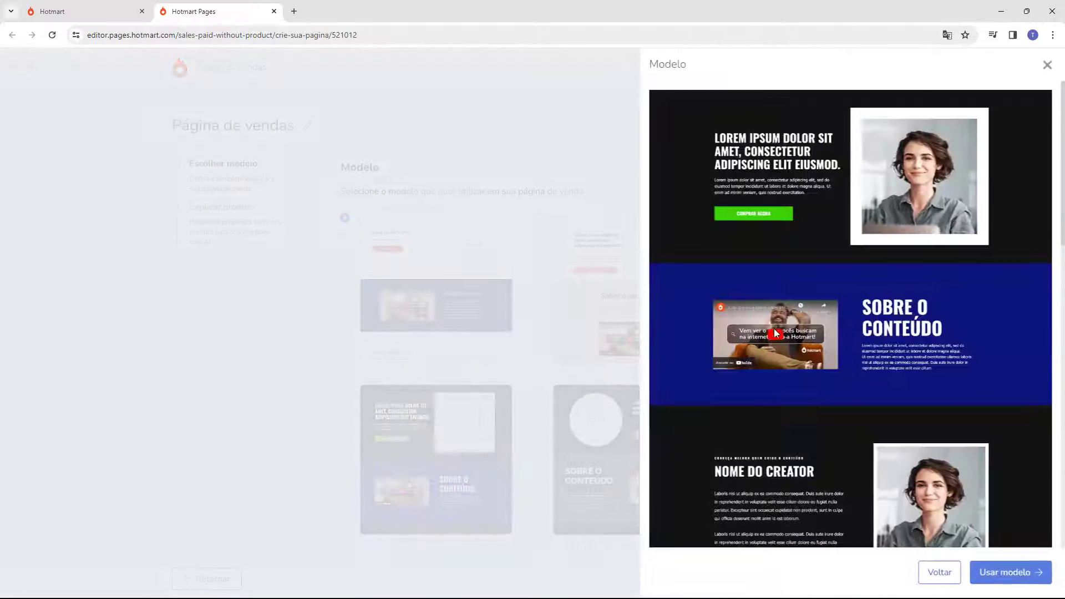
{"action": "scroll", "coordinate": [774, 328], "scroll_direction": "down", "scroll_amount": 10}
{"action": "left_click", "coordinate": [591, 390]}
{"action": "left_click", "coordinate": [623, 463]}
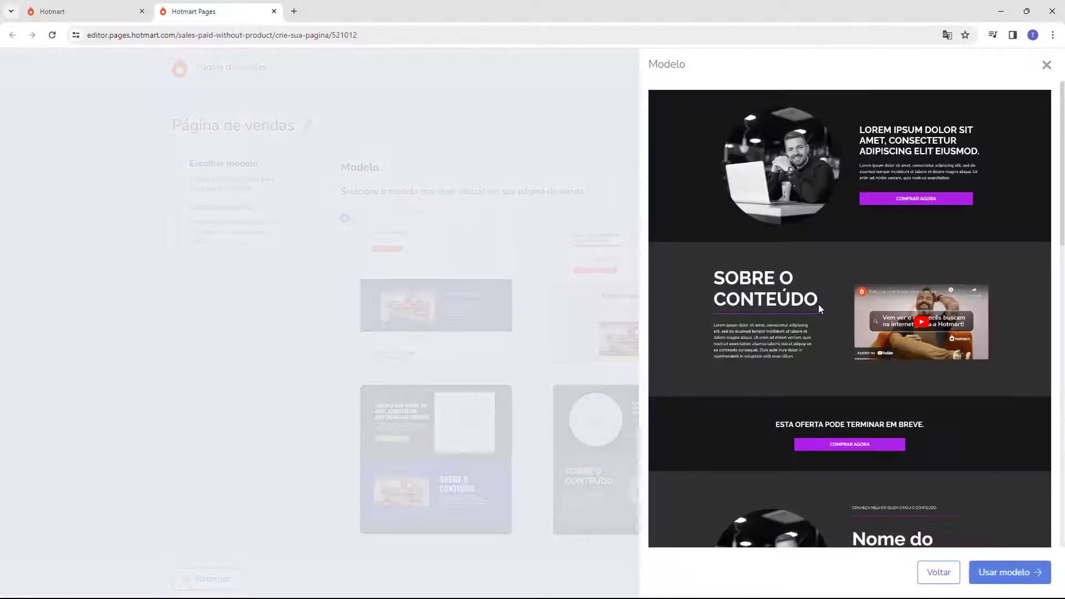
{"action": "scroll", "coordinate": [818, 303], "scroll_direction": "down", "scroll_amount": 6}
{"action": "left_click", "coordinate": [582, 278]}
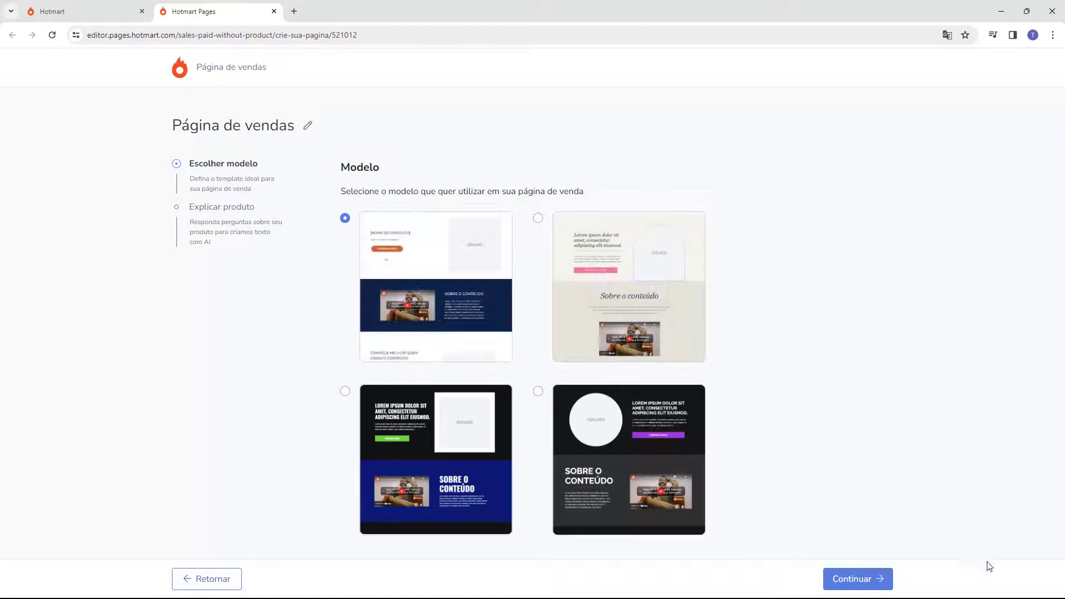
Proceed with the white and navy template and enter "Curso Host2b" as the product name.
{"action": "left_click", "coordinate": [856, 582]}
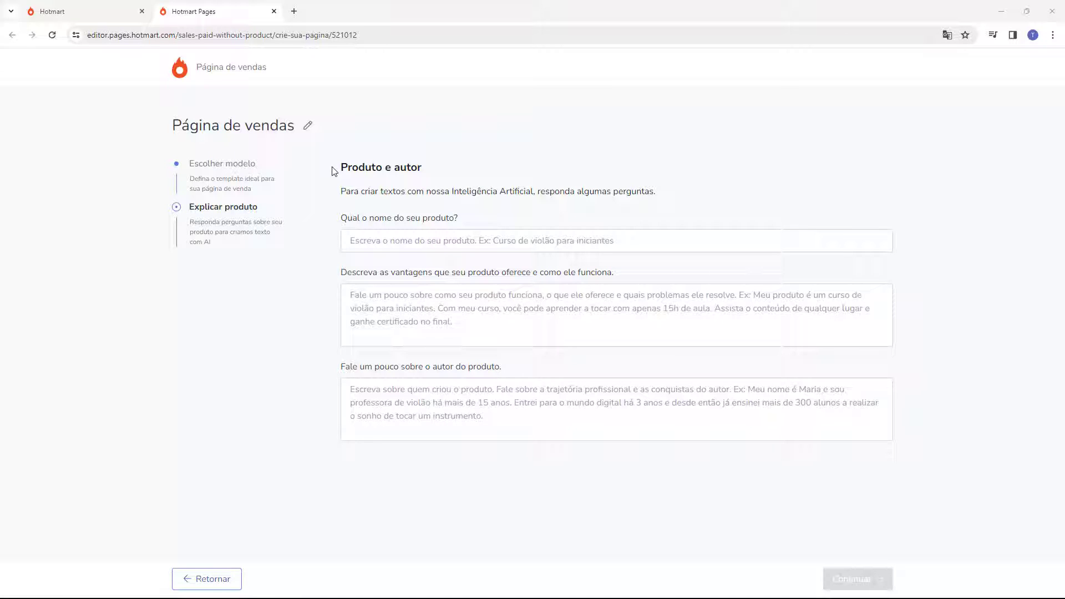
{"action": "left_click", "coordinate": [375, 235]}
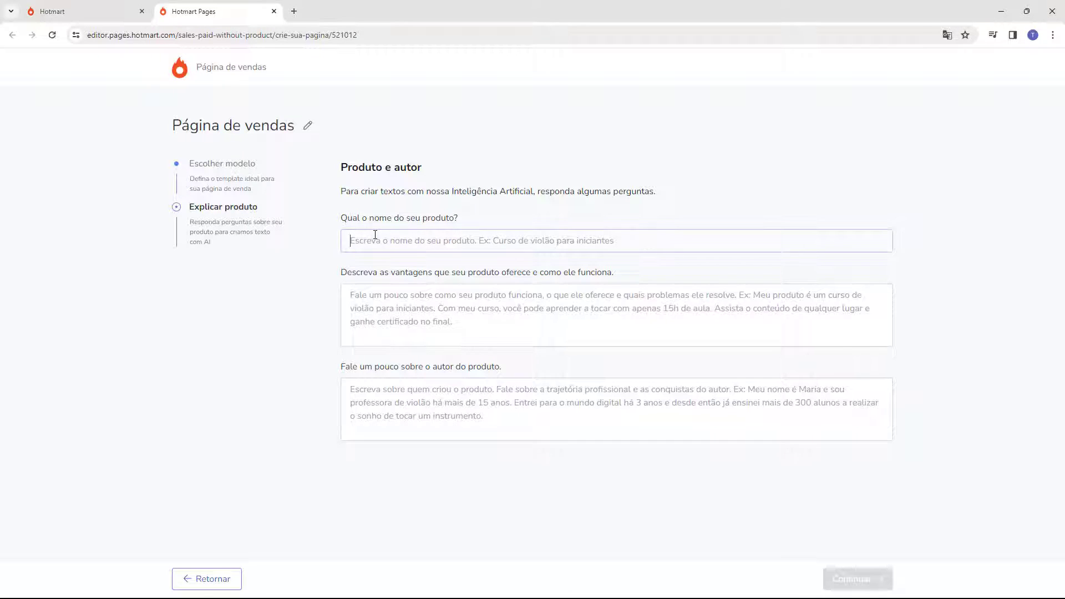
{"action": "type", "text": "Curso"}
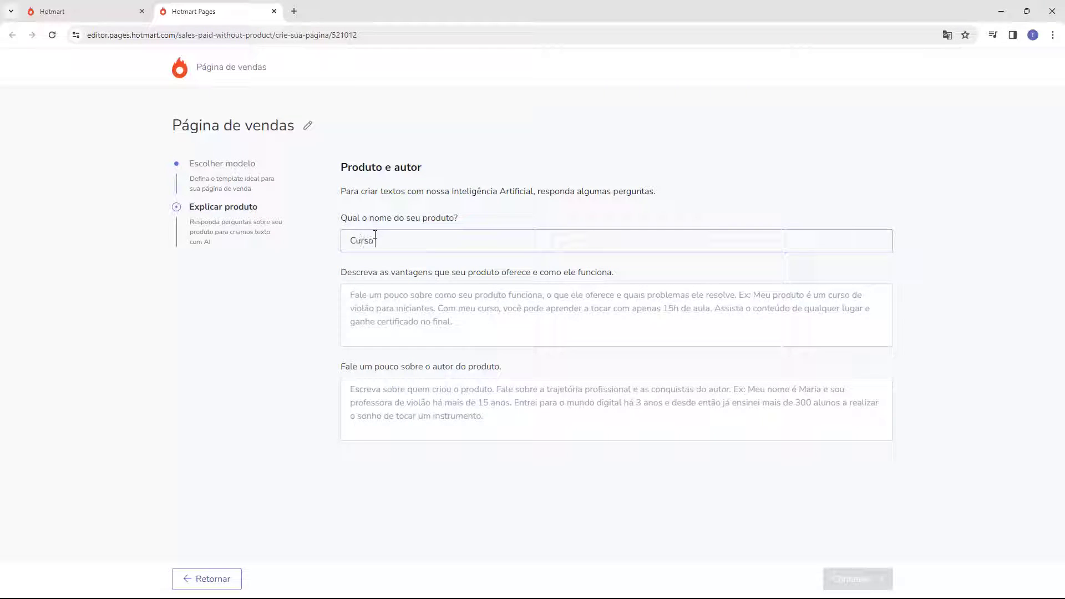
{"action": "type", "text": " Host2b"}
{"action": "left_click", "coordinate": [317, 276]}
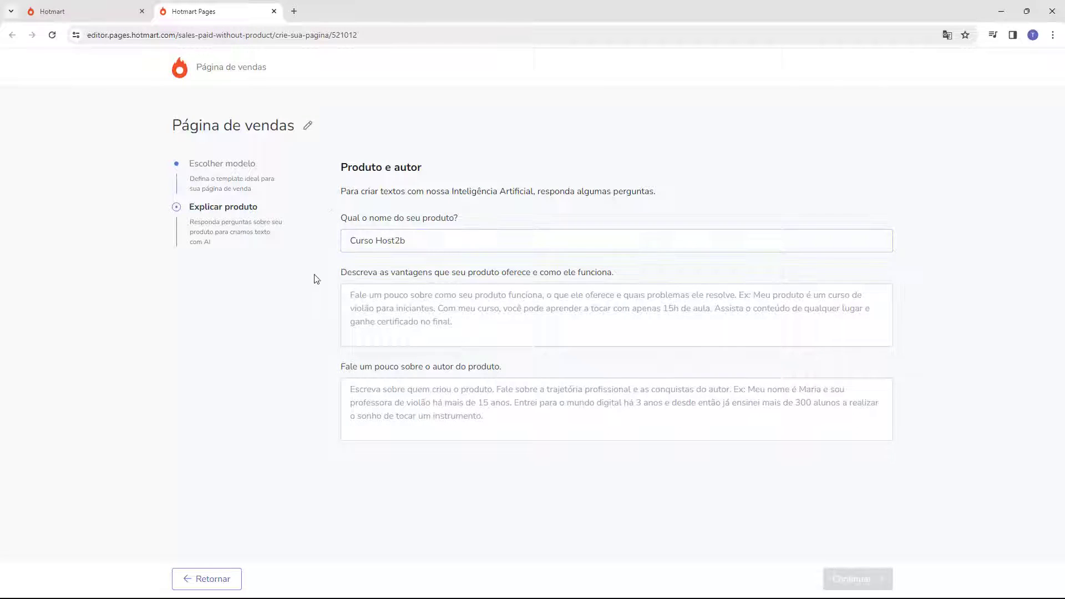
Paste the prepared ebook advantages text and author description into the product form and submit it for AI text generation.
{"action": "left_click_drag", "start_coordinate": [366, 275], "coordinate": [566, 276]}
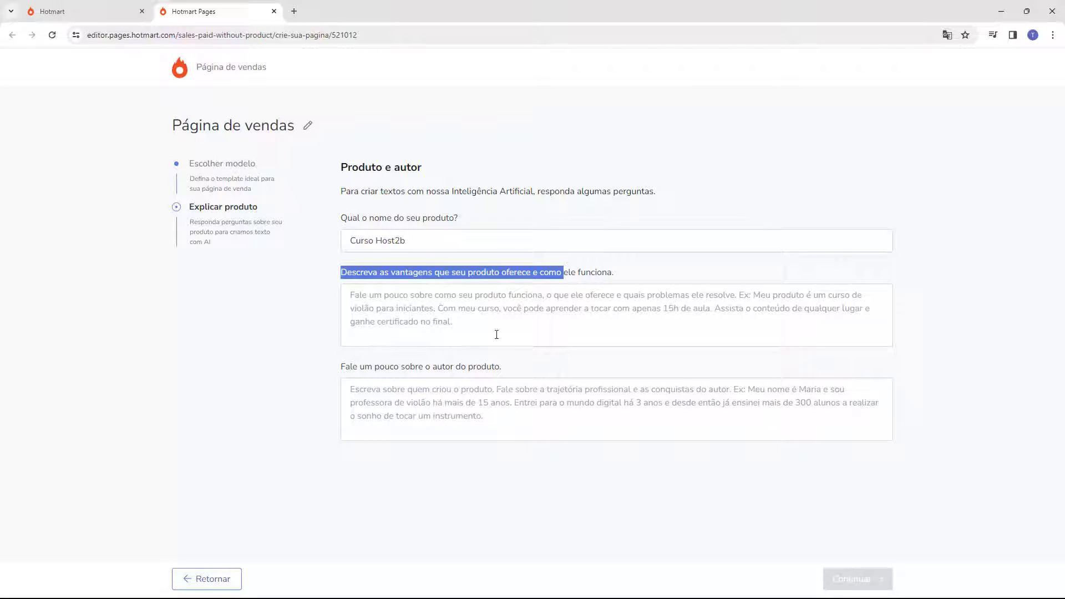
{"action": "left_click", "coordinate": [480, 327]}
{"action": "key", "text": "ctrl+v"}
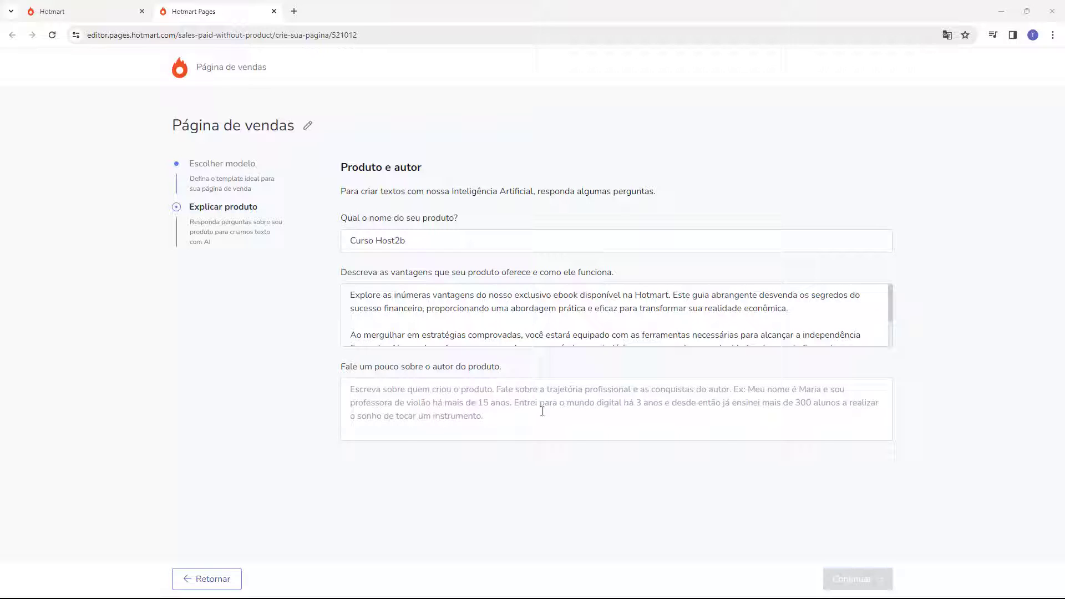
{"action": "key", "text": "ctrl+v"}
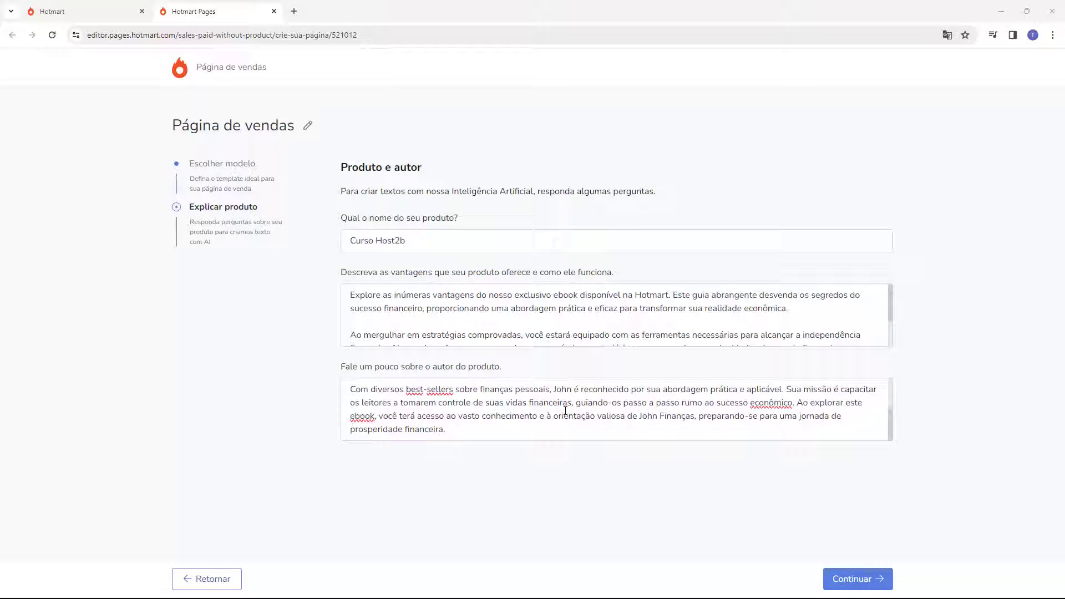
{"action": "scroll", "coordinate": [558, 415], "scroll_direction": "up", "scroll_amount": 2}
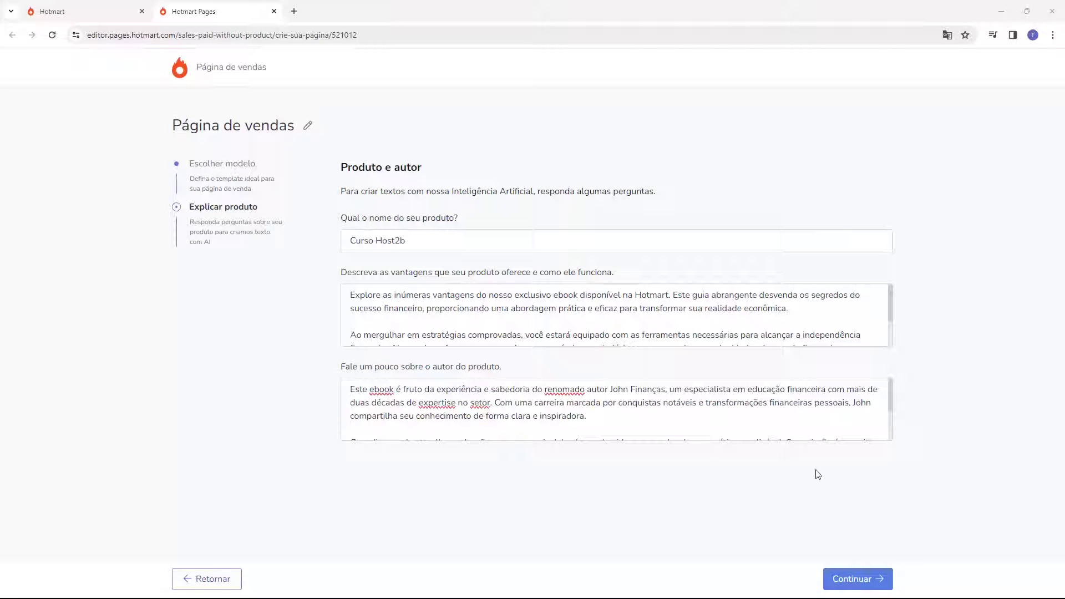
{"action": "left_click", "coordinate": [854, 584]}
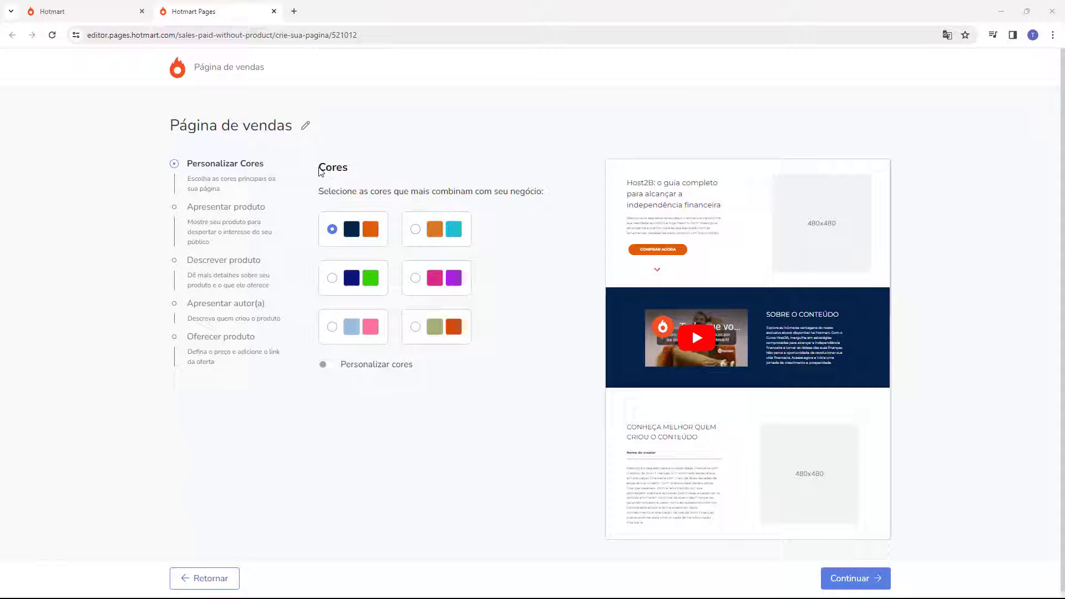
Try the preset colour combinations for the sales page and select the orange and turquoise palette.
{"action": "left_click_drag", "start_coordinate": [320, 172], "coordinate": [342, 172]}
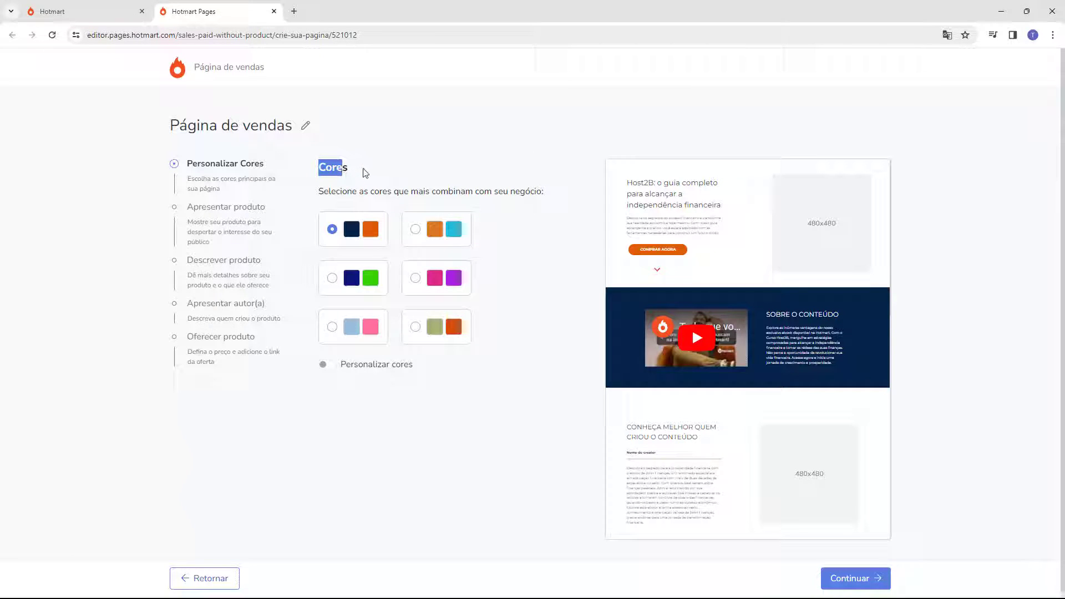
{"action": "left_click", "coordinate": [366, 172]}
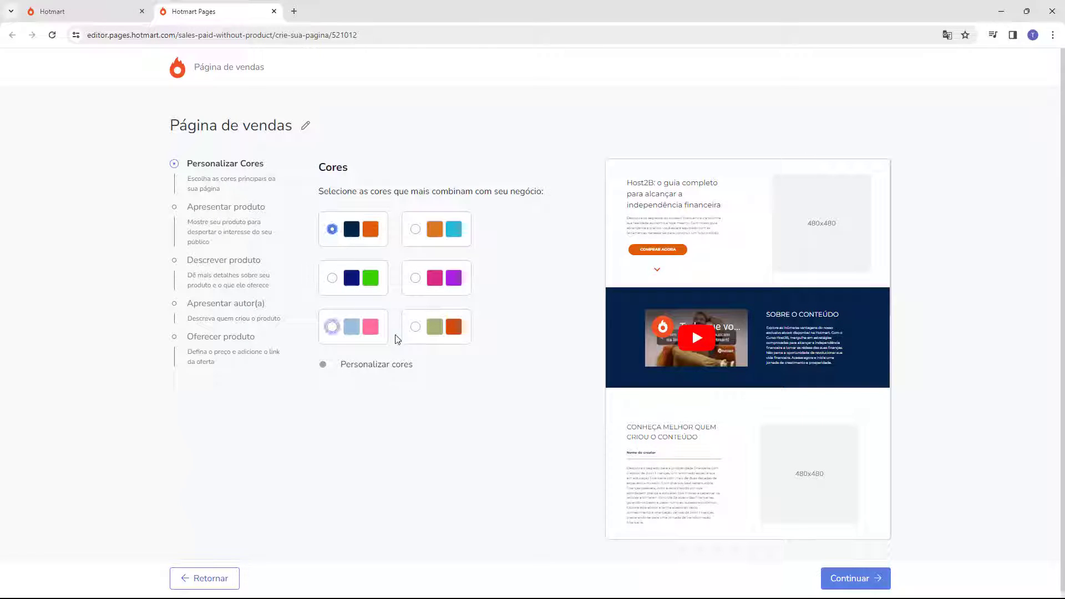
{"action": "left_click", "coordinate": [332, 277]}
{"action": "left_click", "coordinate": [332, 326]}
{"action": "left_click", "coordinate": [415, 229]}
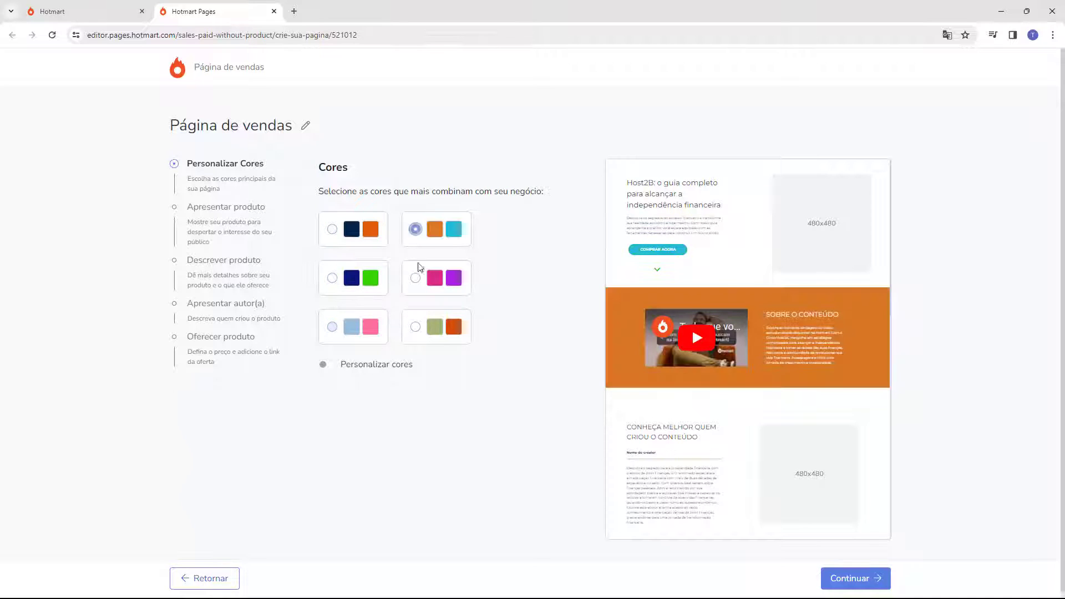
Compare the preset colour combinations in the page preview and select the navy blue and green palette.
{"action": "left_click", "coordinate": [415, 278]}
{"action": "left_click", "coordinate": [415, 327]}
{"action": "left_click", "coordinate": [415, 278]}
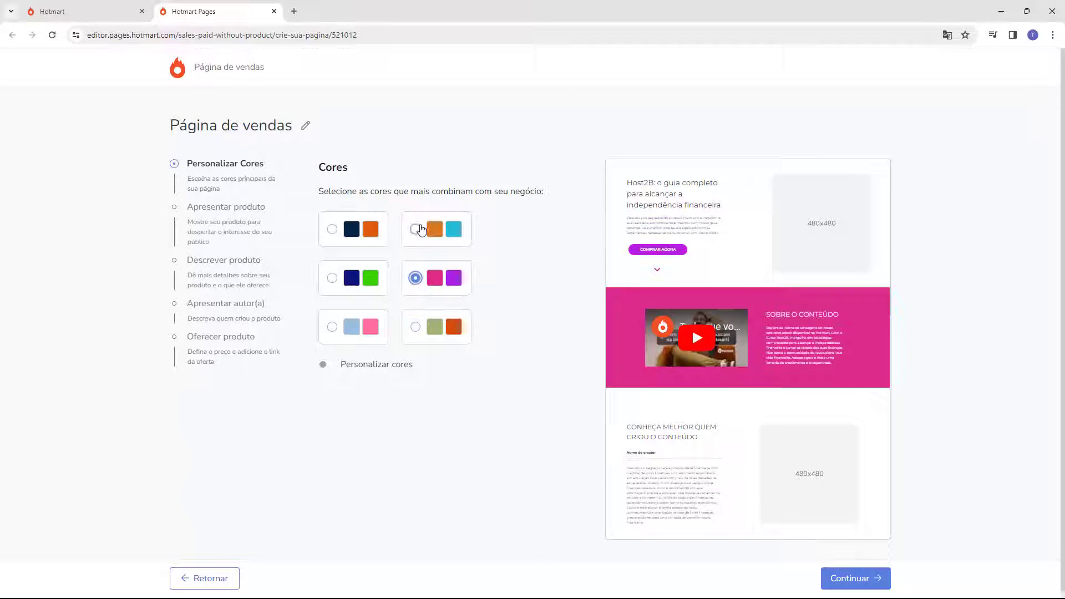
{"action": "left_click", "coordinate": [414, 229]}
{"action": "left_click", "coordinate": [332, 278]}
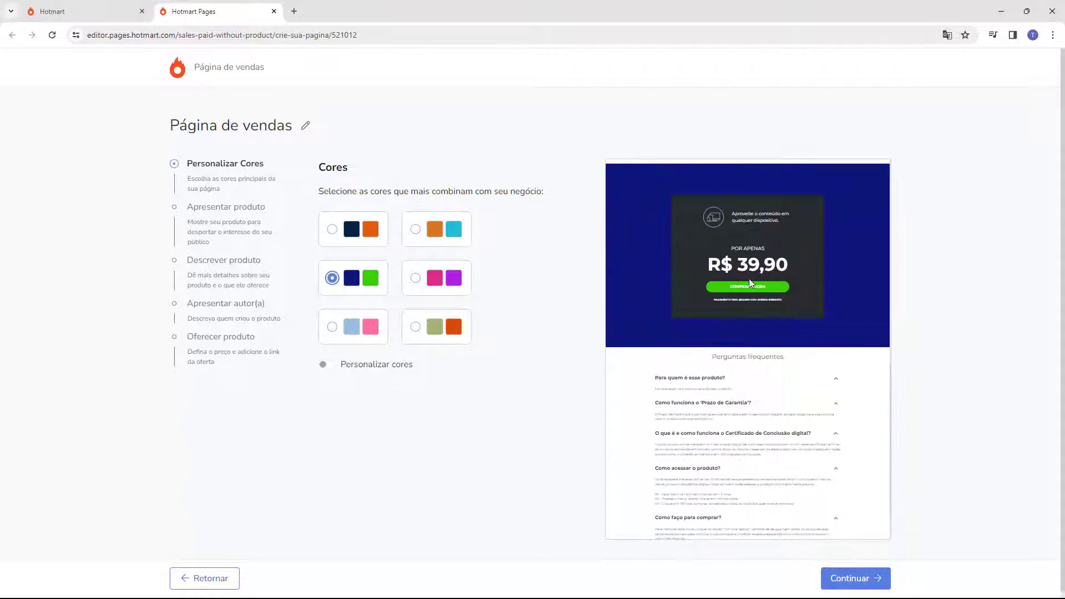
{"action": "left_click", "coordinate": [415, 278]}
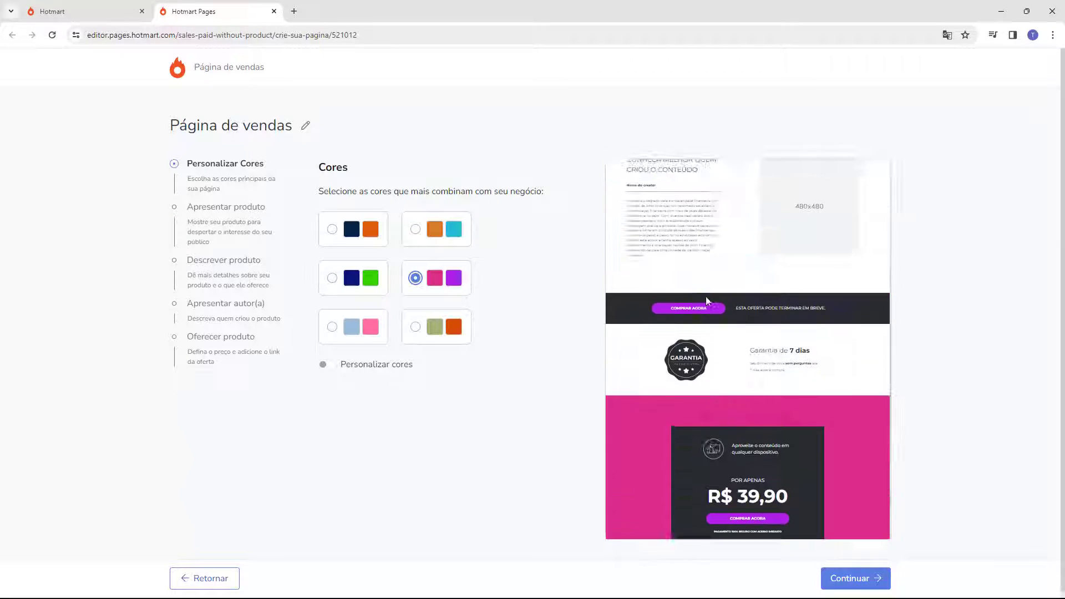
{"action": "left_click", "coordinate": [332, 278]}
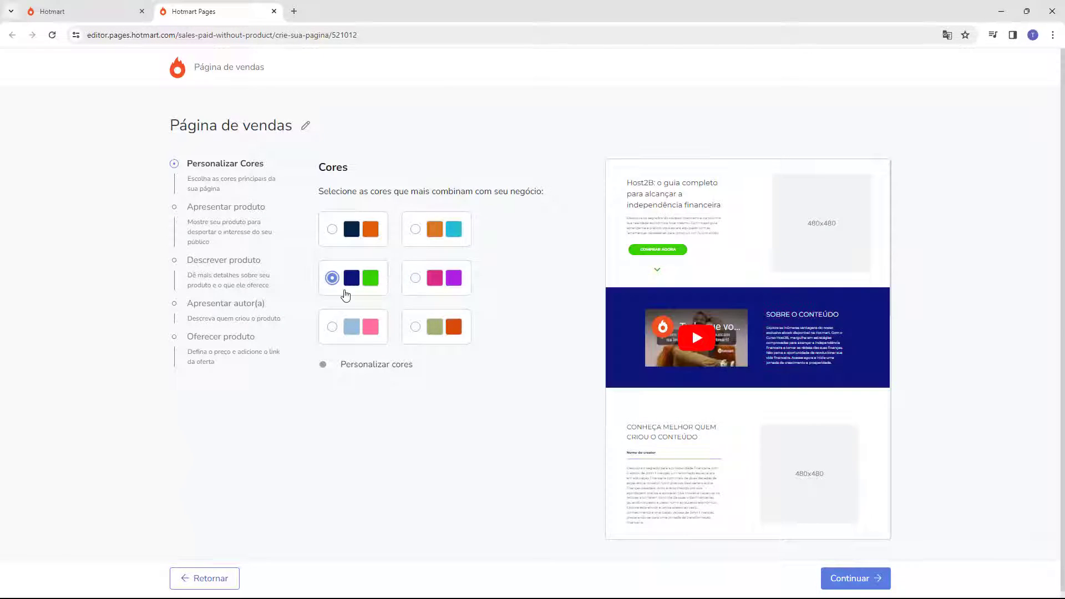
Enable custom colours and set the highlight colour to #03A9F4.
{"action": "left_click", "coordinate": [328, 368]}
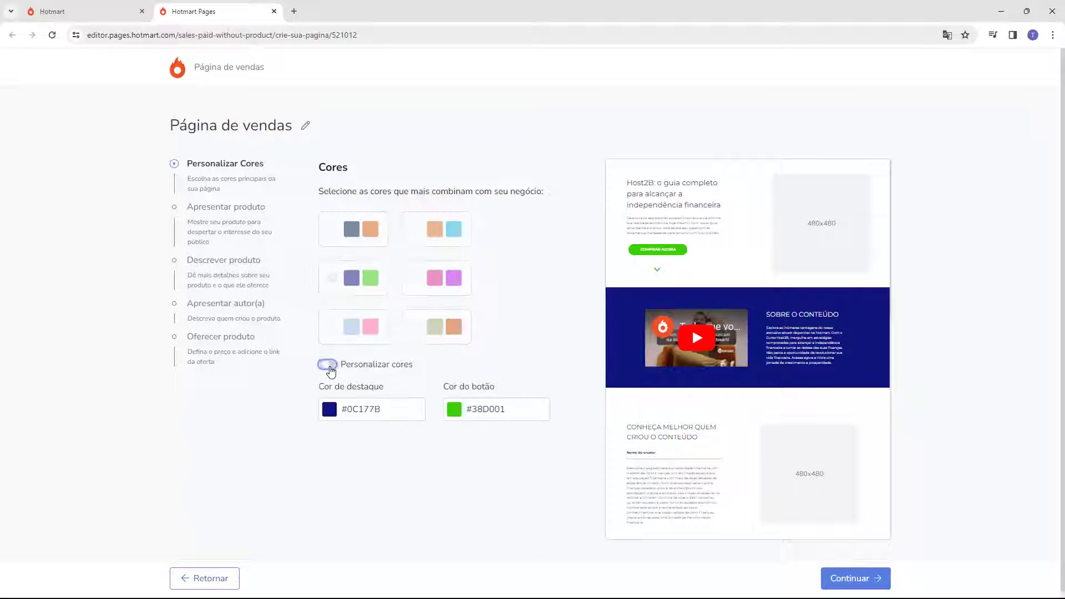
{"action": "left_click", "coordinate": [355, 411]}
{"action": "left_click", "coordinate": [384, 493]}
{"action": "left_click", "coordinate": [415, 474]}
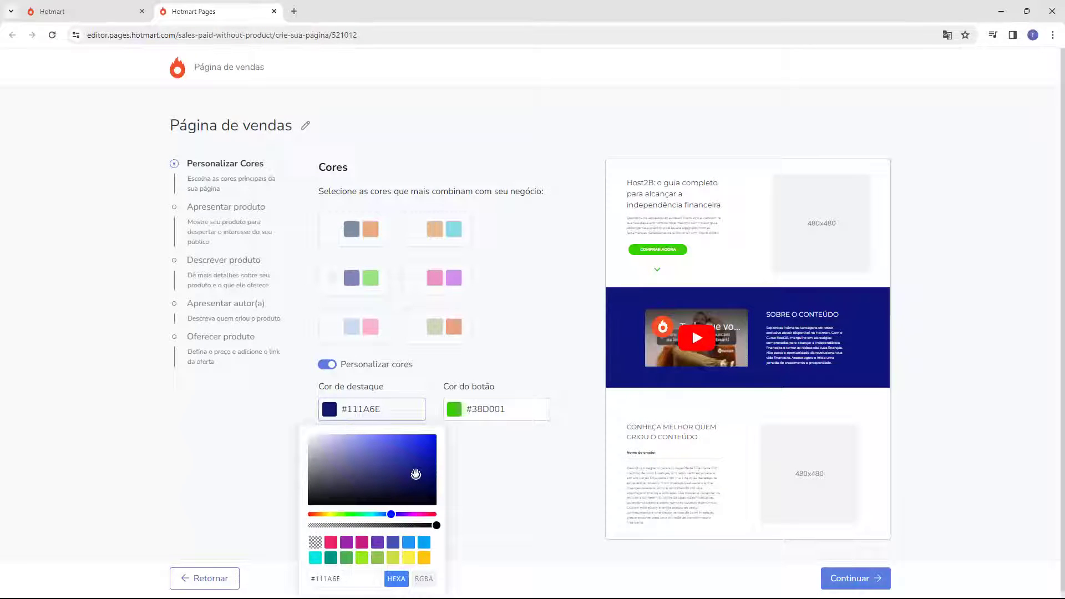
{"action": "left_click", "coordinate": [424, 542]}
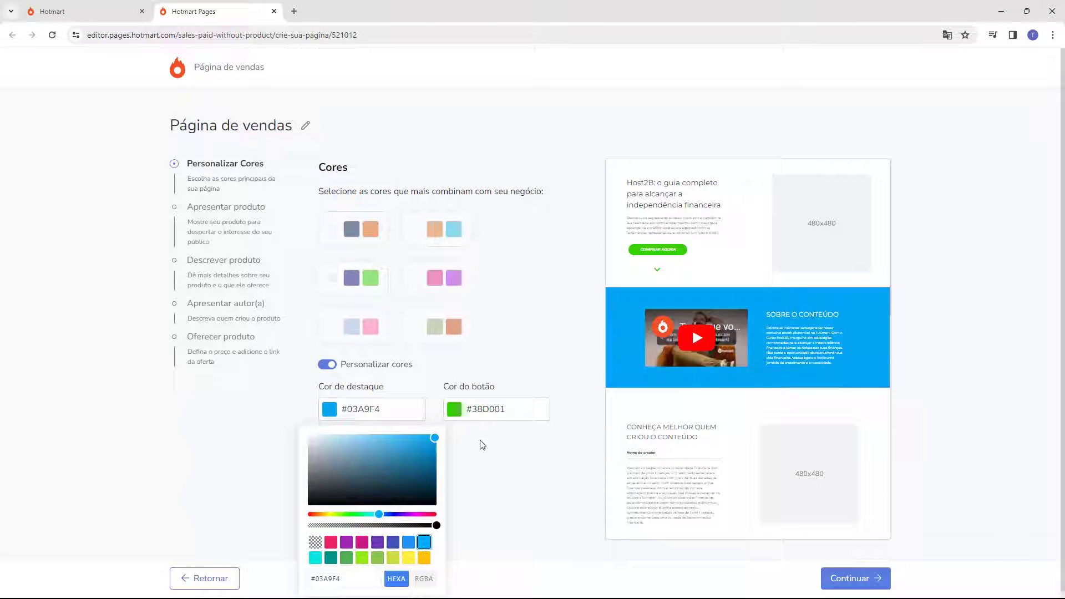
Try the custom purple #4D2495 as the button colour.
{"action": "left_click", "coordinate": [462, 415]}
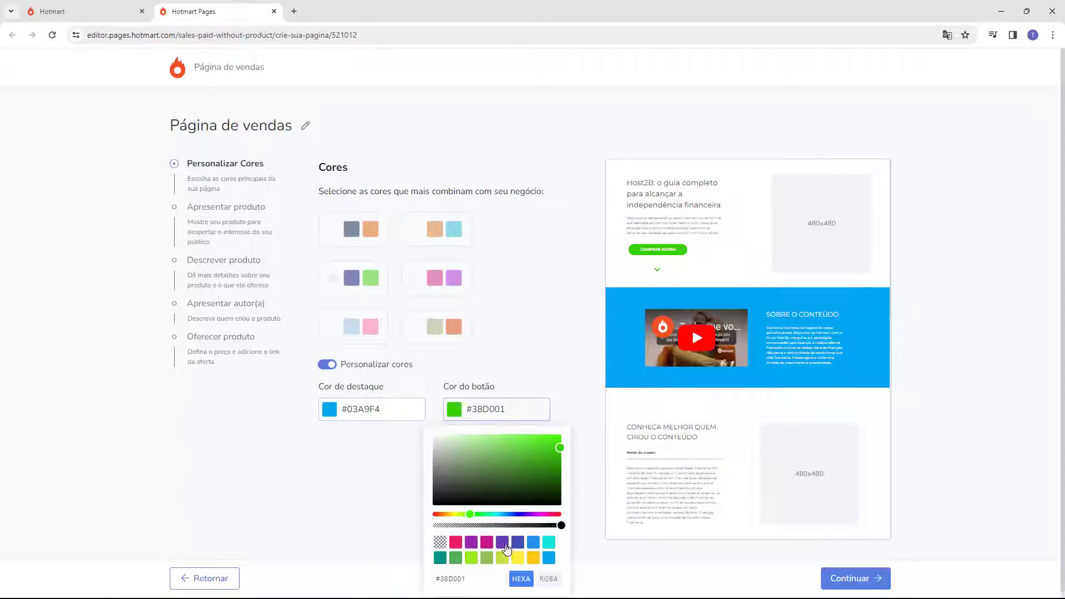
{"action": "left_click", "coordinate": [503, 545]}
{"action": "left_click_drag", "start_coordinate": [505, 490], "coordinate": [530, 464]}
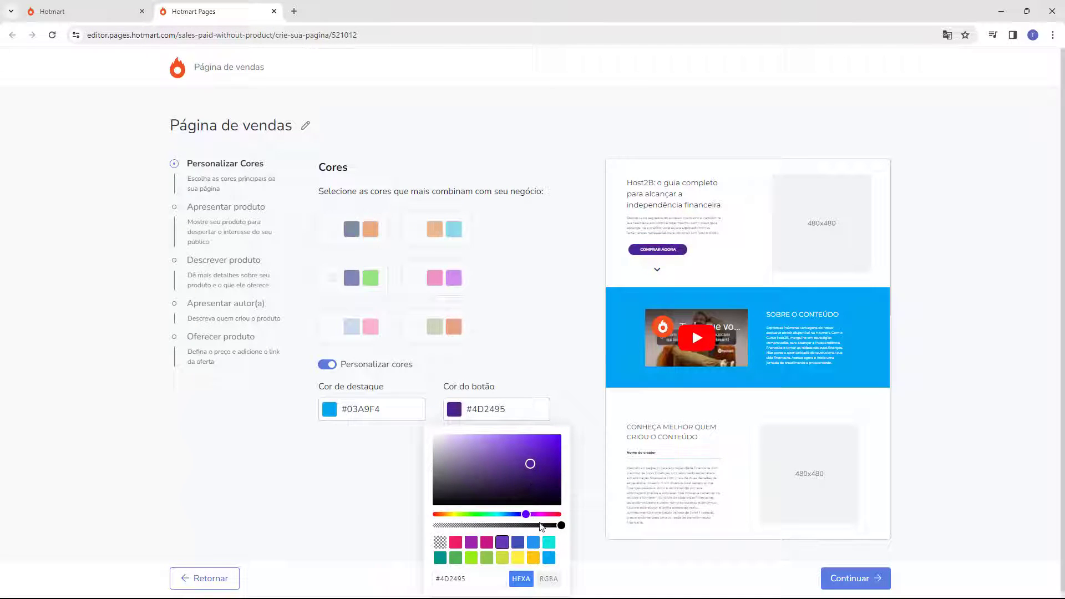
Return to the navy blue and green preset palette and continue to the product presentation section.
{"action": "left_click", "coordinate": [331, 277]}
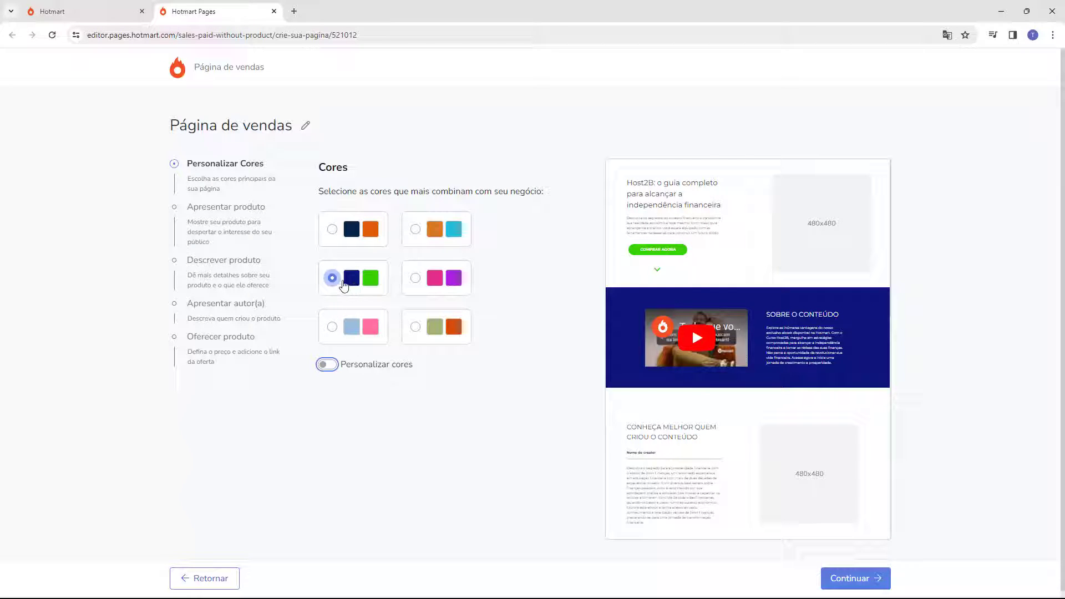
{"action": "left_click", "coordinate": [866, 579]}
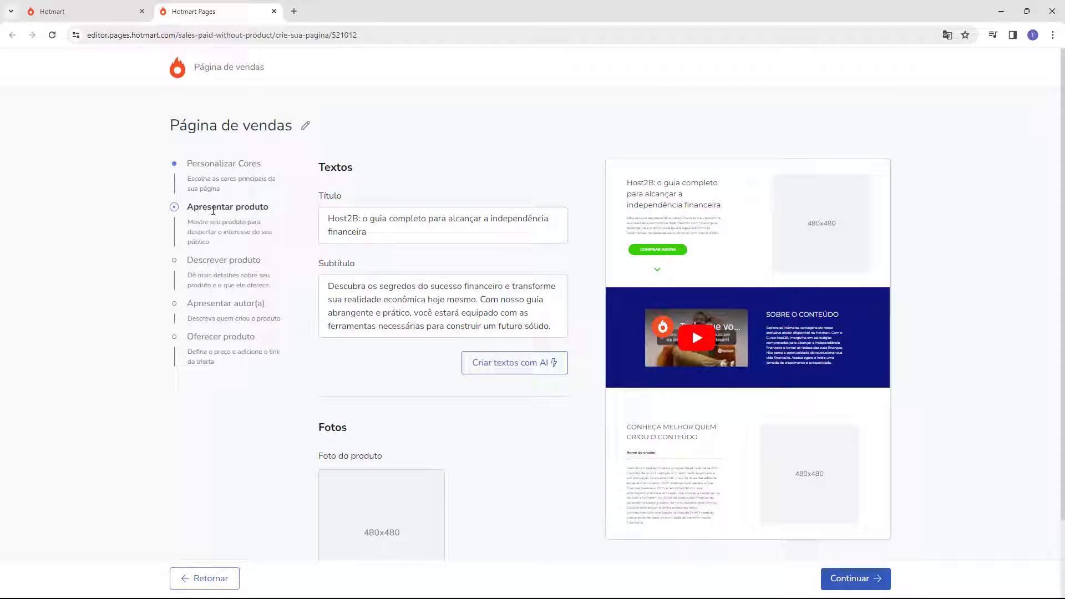
Review the generated title and subtitle, and look at the AI text creation form for them.
{"action": "double_click", "coordinate": [338, 218]}
{"action": "left_click_drag", "start_coordinate": [328, 286], "coordinate": [402, 298]}
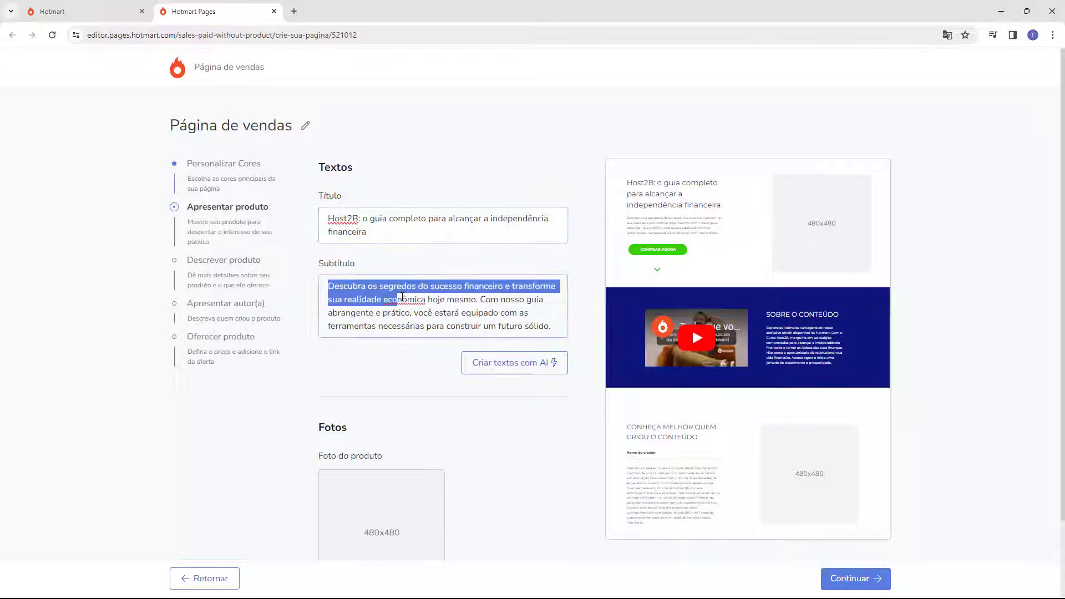
{"action": "left_click", "coordinate": [402, 297]}
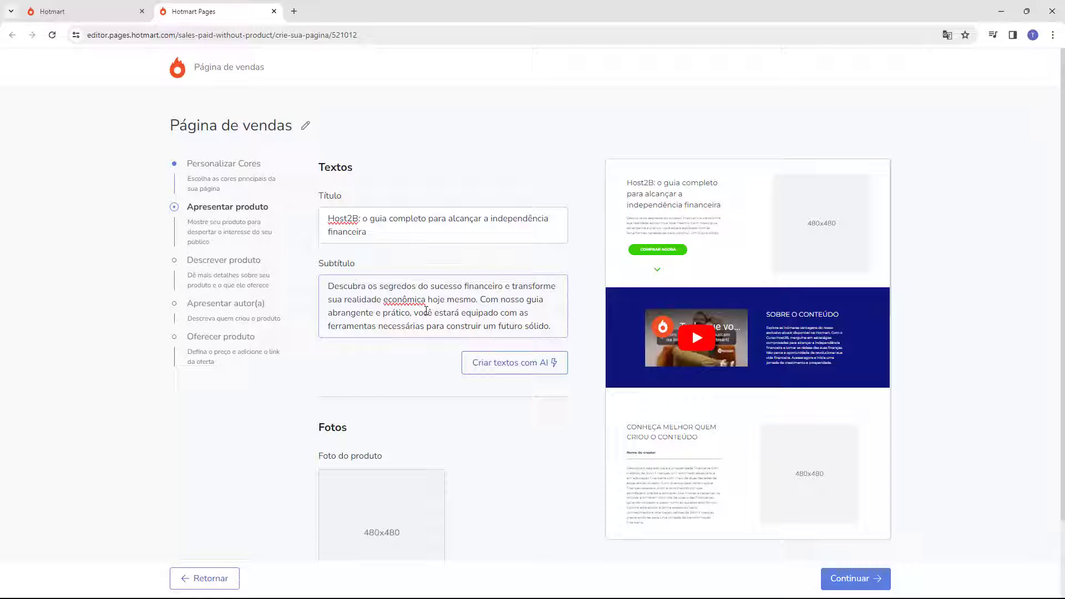
{"action": "left_click", "coordinate": [503, 374]}
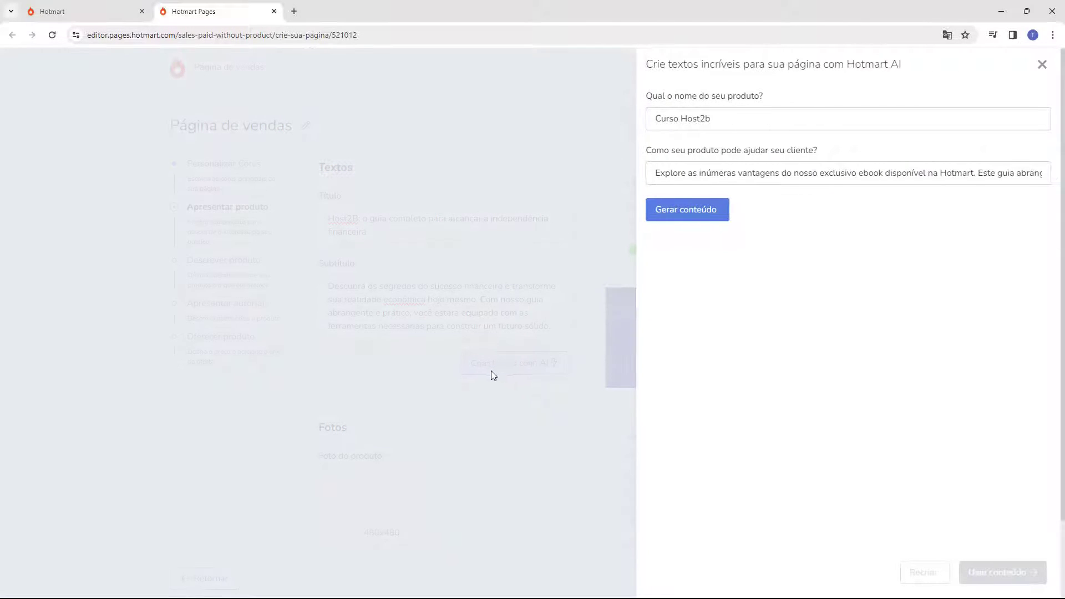
{"action": "left_click", "coordinate": [521, 394]}
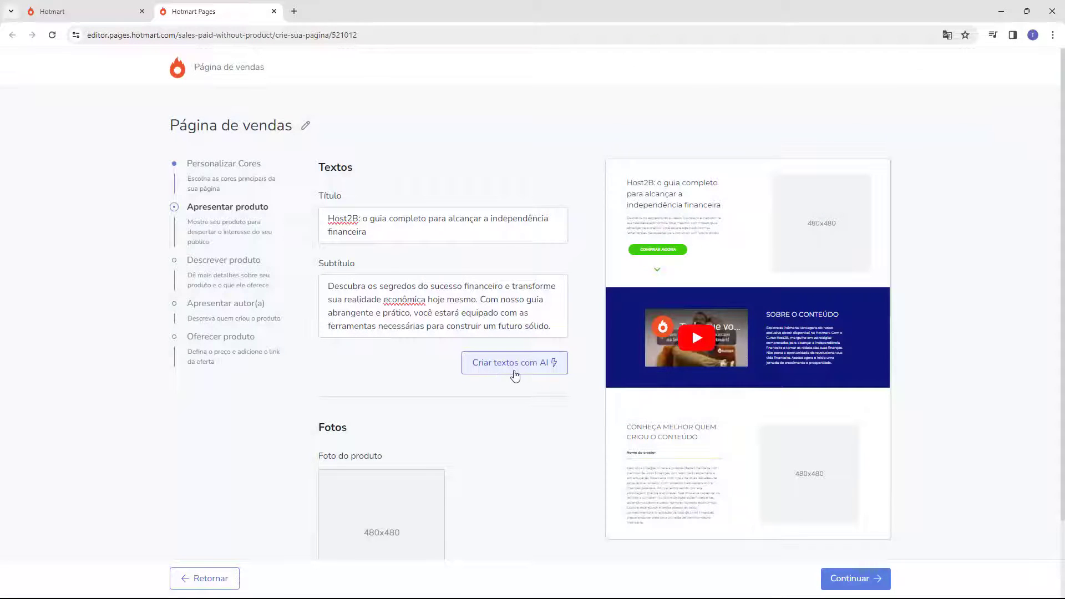
{"action": "left_click_drag", "start_coordinate": [405, 313], "coordinate": [432, 326]}
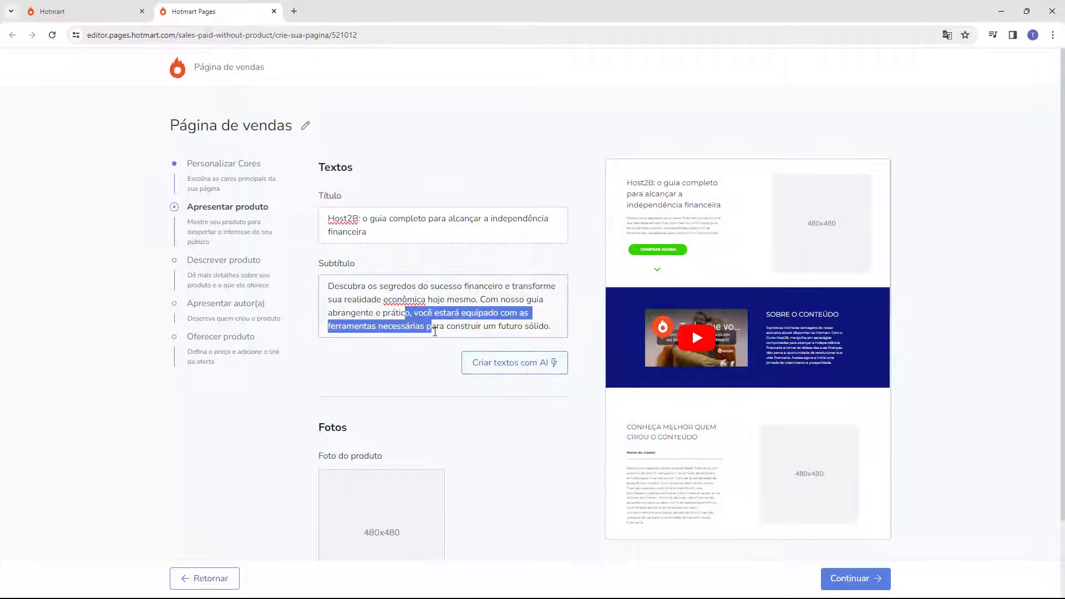
{"action": "left_click", "coordinate": [434, 331]}
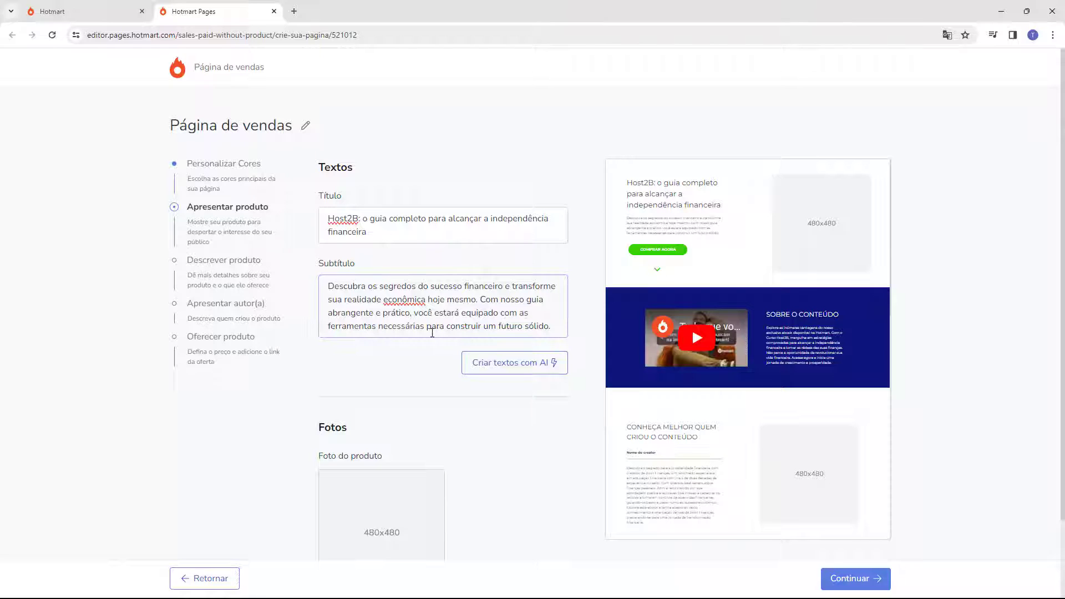
Upload the blue host2b image as the product photo and continue to the product description section.
{"action": "scroll", "coordinate": [325, 309], "scroll_direction": "down", "scroll_amount": 2}
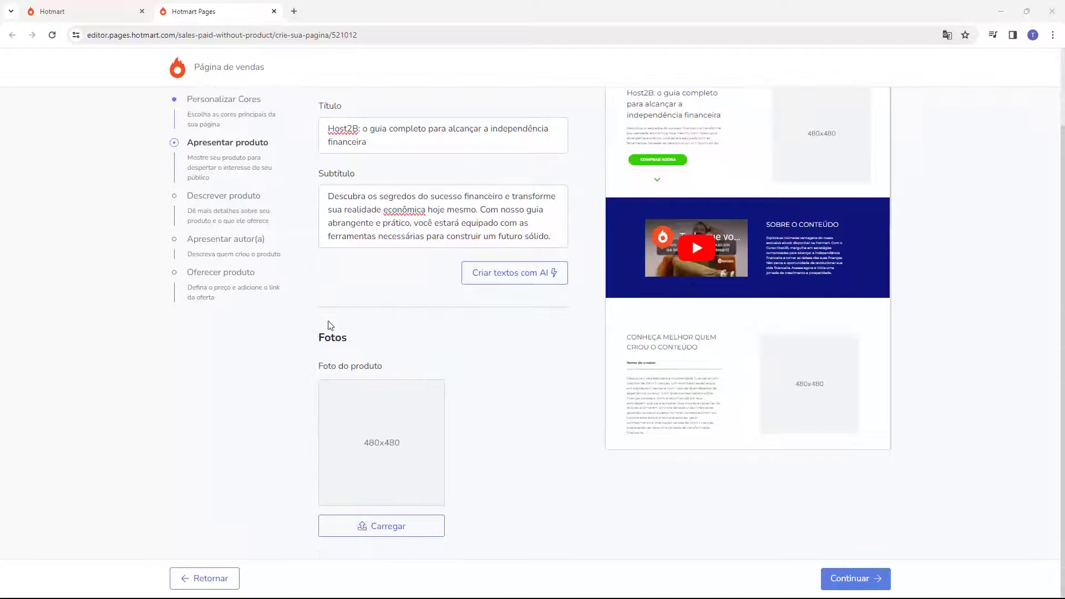
{"action": "left_click_drag", "start_coordinate": [311, 343], "coordinate": [339, 364]}
{"action": "left_click", "coordinate": [381, 358]}
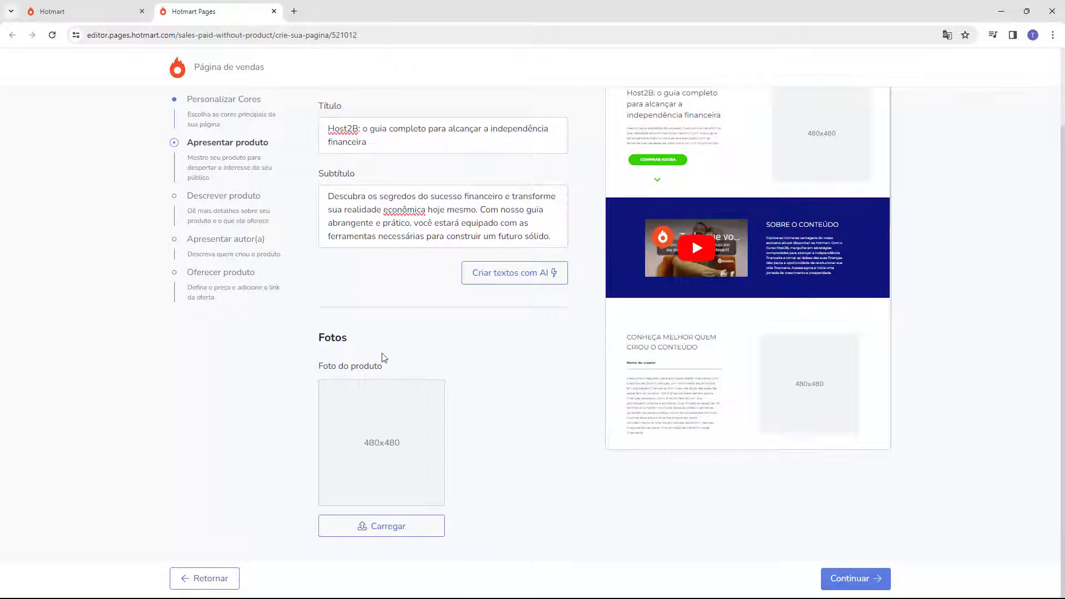
{"action": "scroll", "coordinate": [383, 360], "scroll_direction": "up", "scroll_amount": 2}
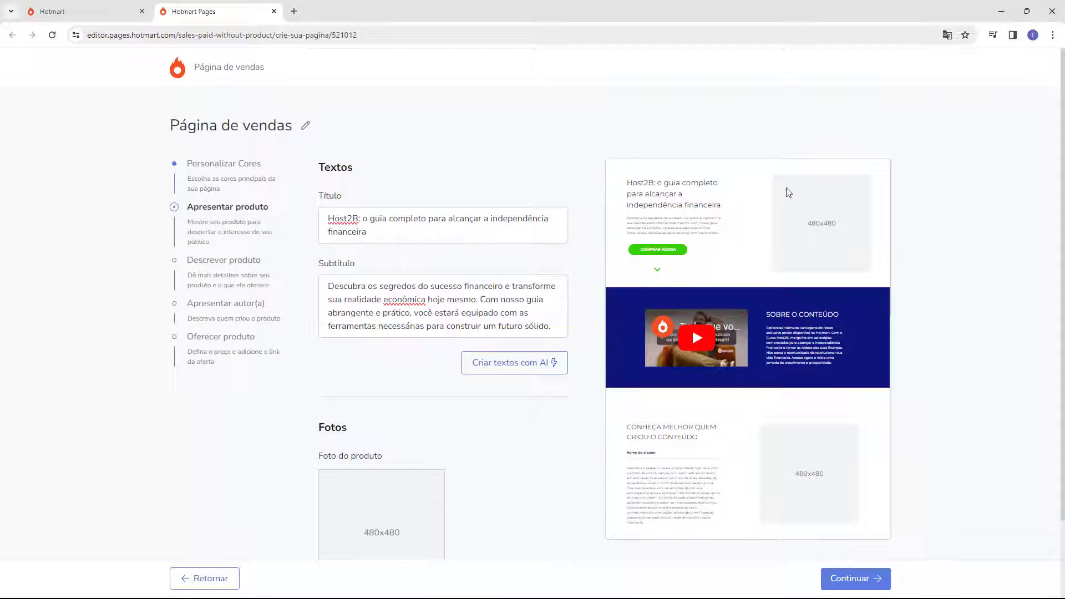
{"action": "scroll", "coordinate": [398, 333], "scroll_direction": "down", "scroll_amount": 2}
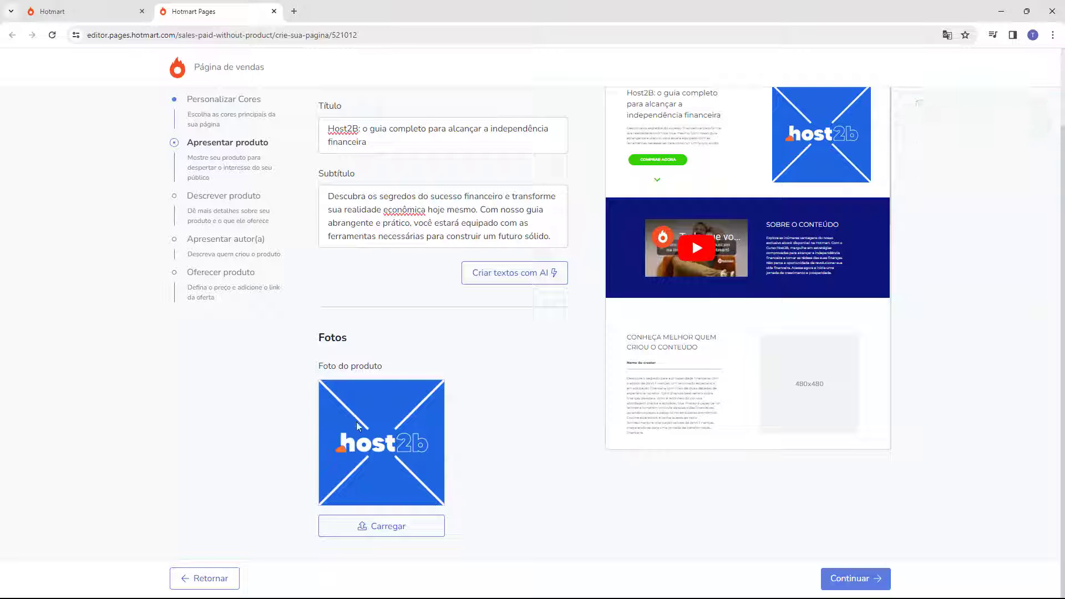
{"action": "scroll", "coordinate": [454, 442], "scroll_direction": "up", "scroll_amount": 1}
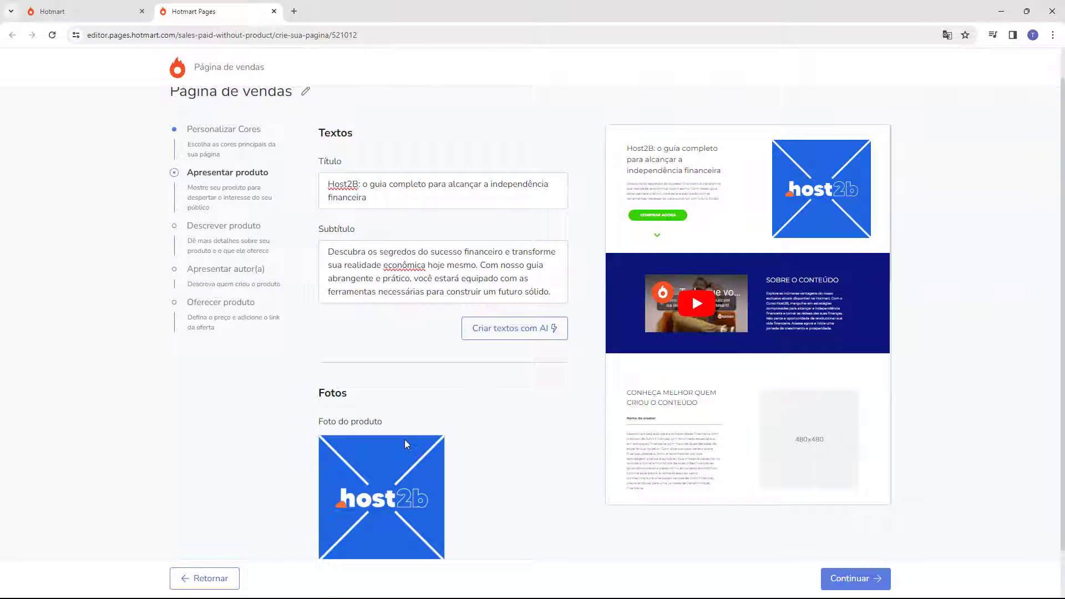
{"action": "scroll", "coordinate": [542, 471], "scroll_direction": "down", "scroll_amount": 1}
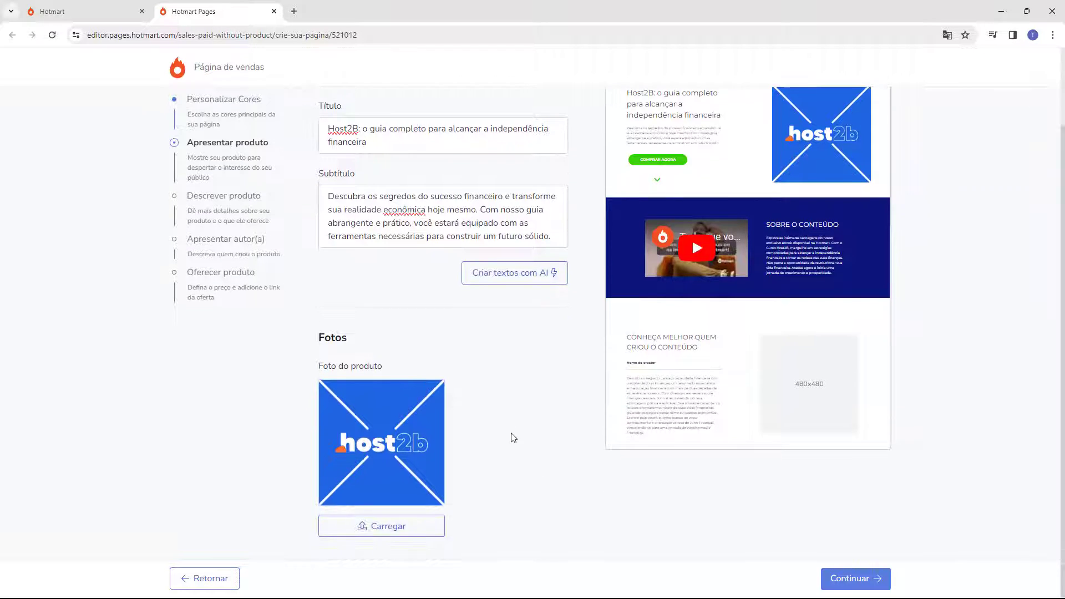
{"action": "left_click", "coordinate": [854, 580]}
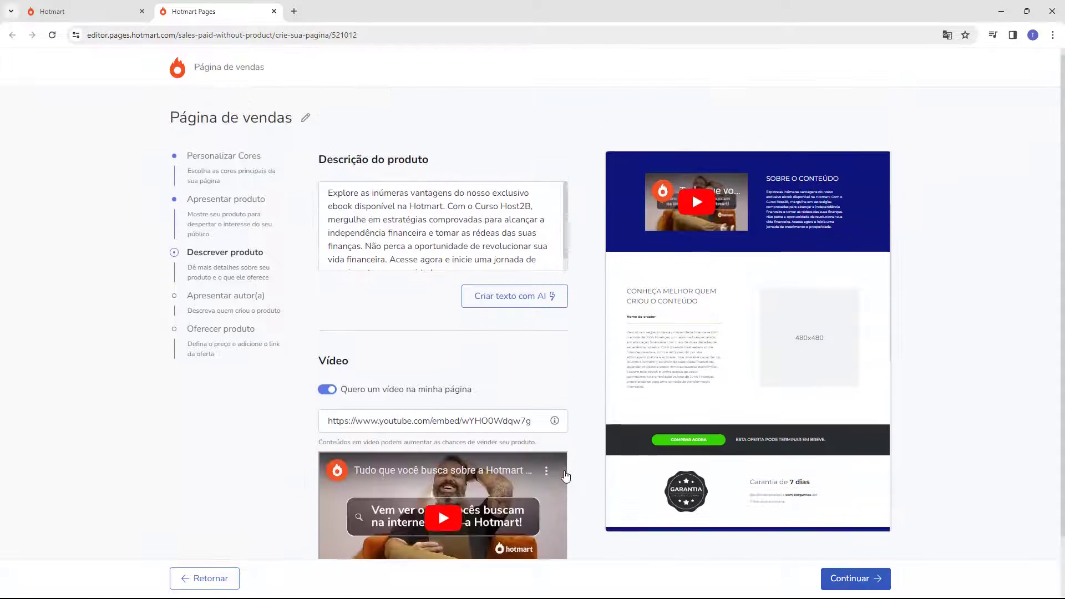
Read through the generated product description text from beginning to end.
{"action": "scroll", "coordinate": [368, 215], "scroll_direction": "down", "scroll_amount": 1}
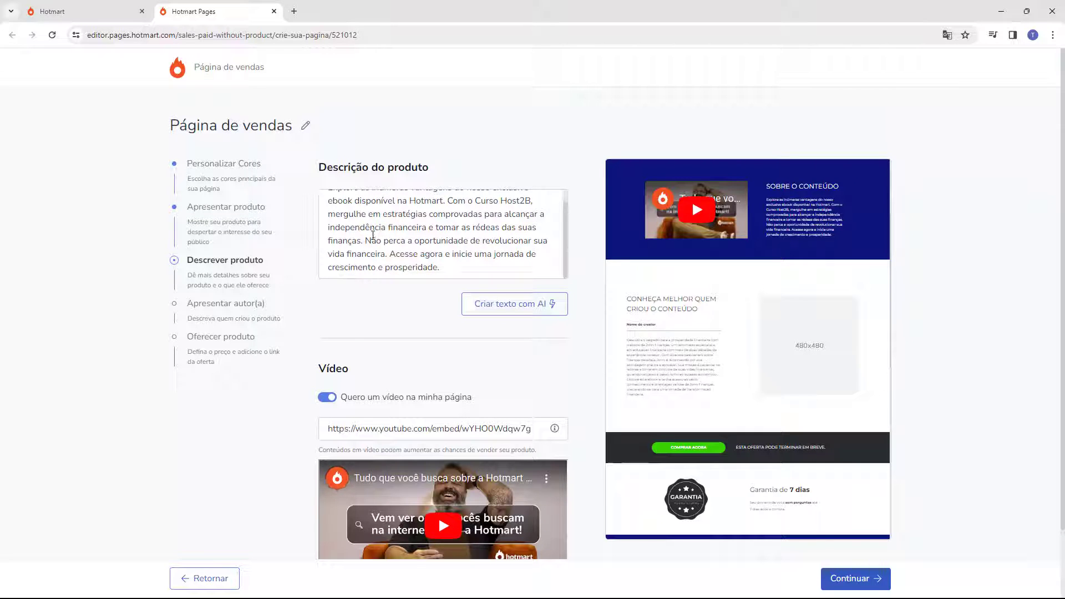
{"action": "scroll", "coordinate": [381, 233], "scroll_direction": "up", "scroll_amount": 1}
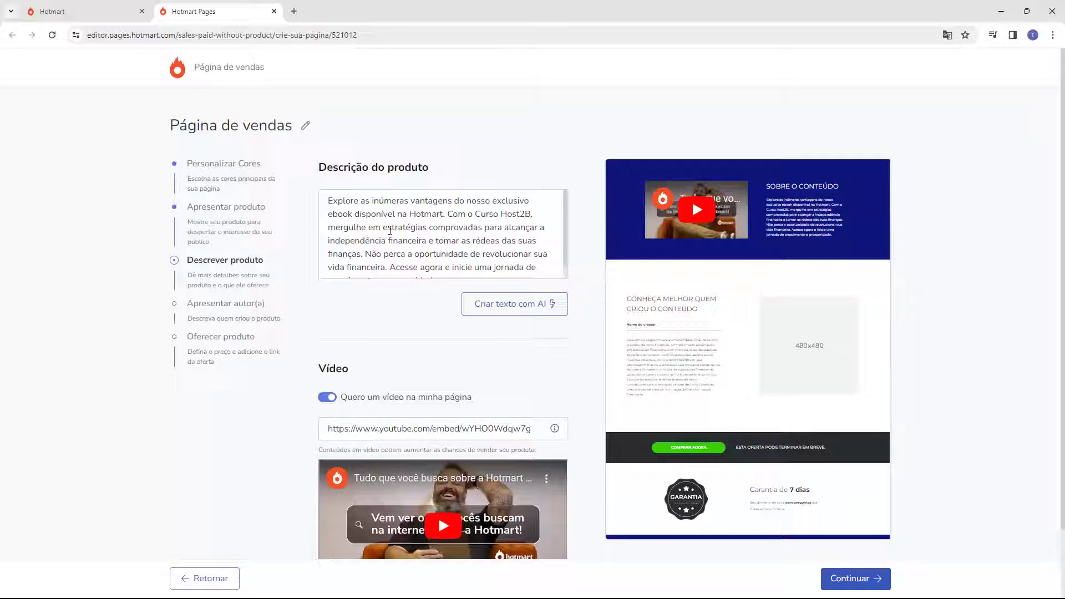
{"action": "scroll", "coordinate": [390, 229], "scroll_direction": "down", "scroll_amount": 1}
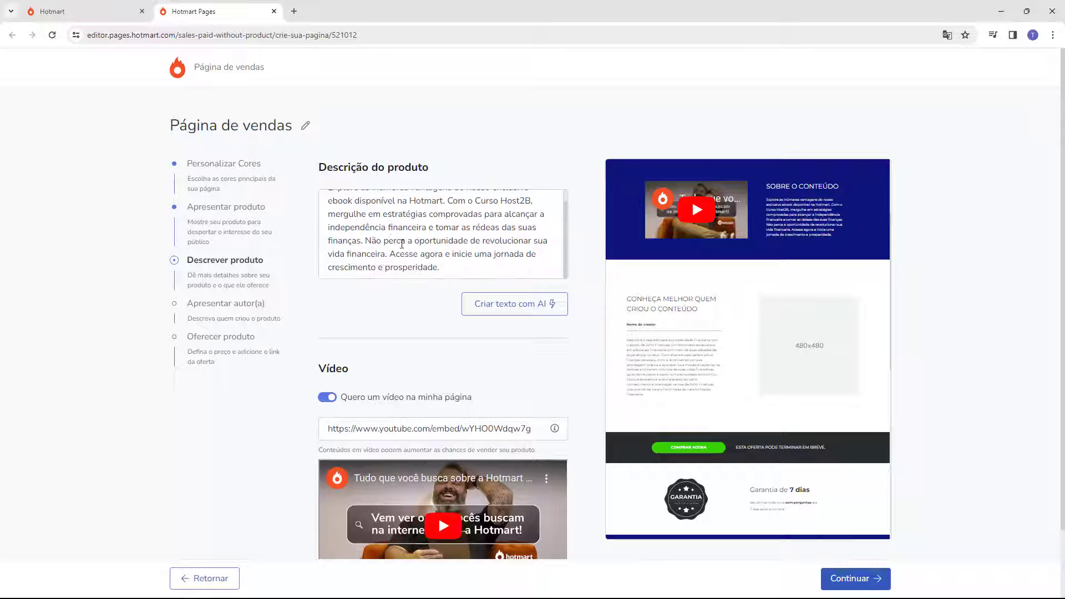
{"action": "left_click_drag", "start_coordinate": [424, 255], "coordinate": [541, 214]}
{"action": "left_click", "coordinate": [384, 213]}
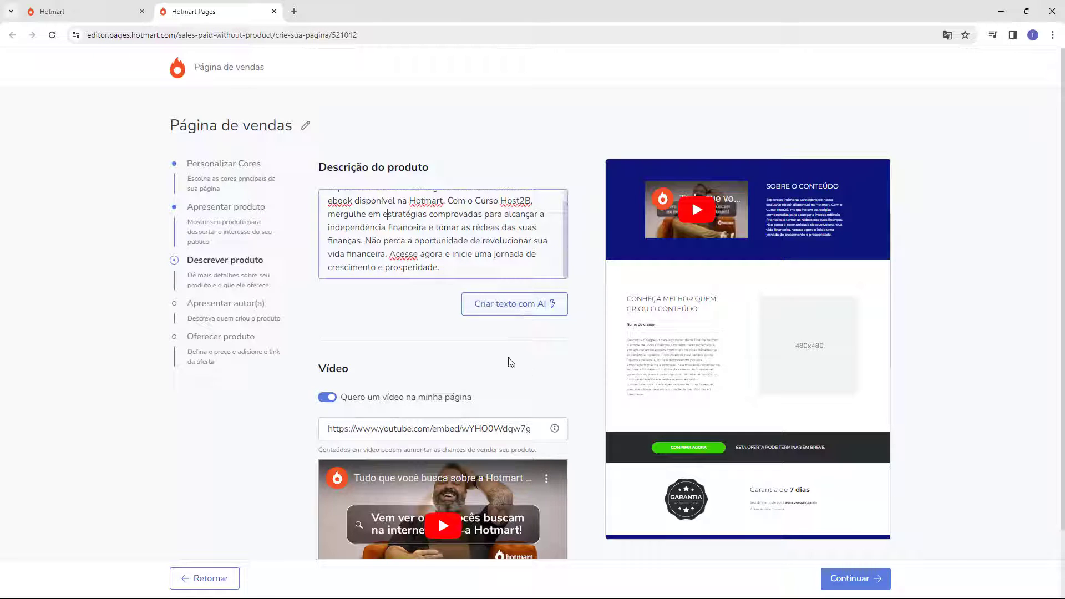
Turn off the page's video to preview the layout without it, and switch the video back on.
{"action": "scroll", "coordinate": [392, 309], "scroll_direction": "down", "scroll_amount": 2}
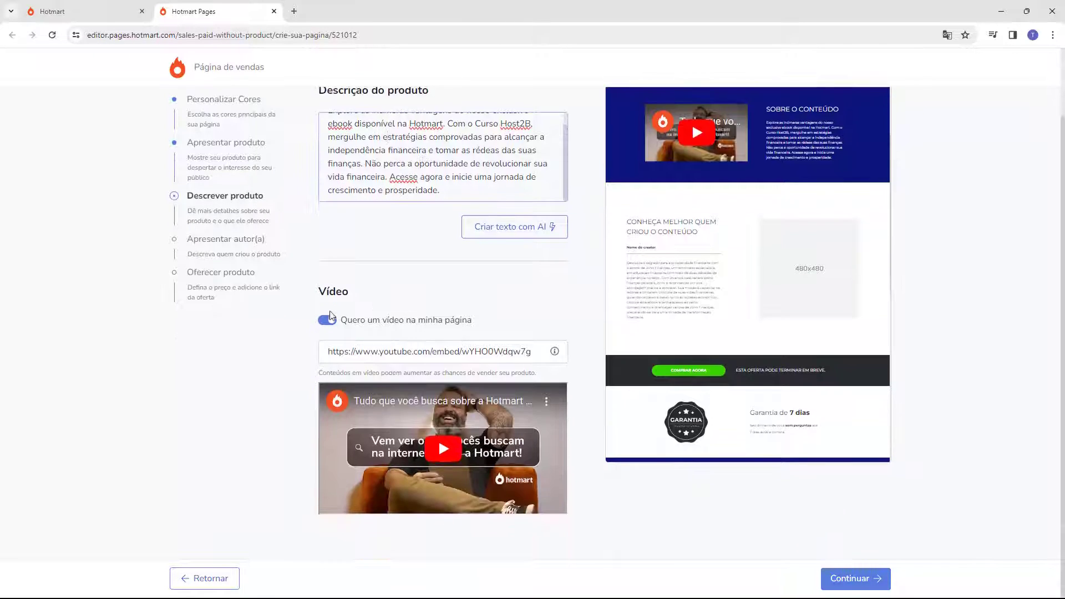
{"action": "left_click_drag", "start_coordinate": [312, 300], "coordinate": [348, 291]}
{"action": "left_click", "coordinate": [332, 306]}
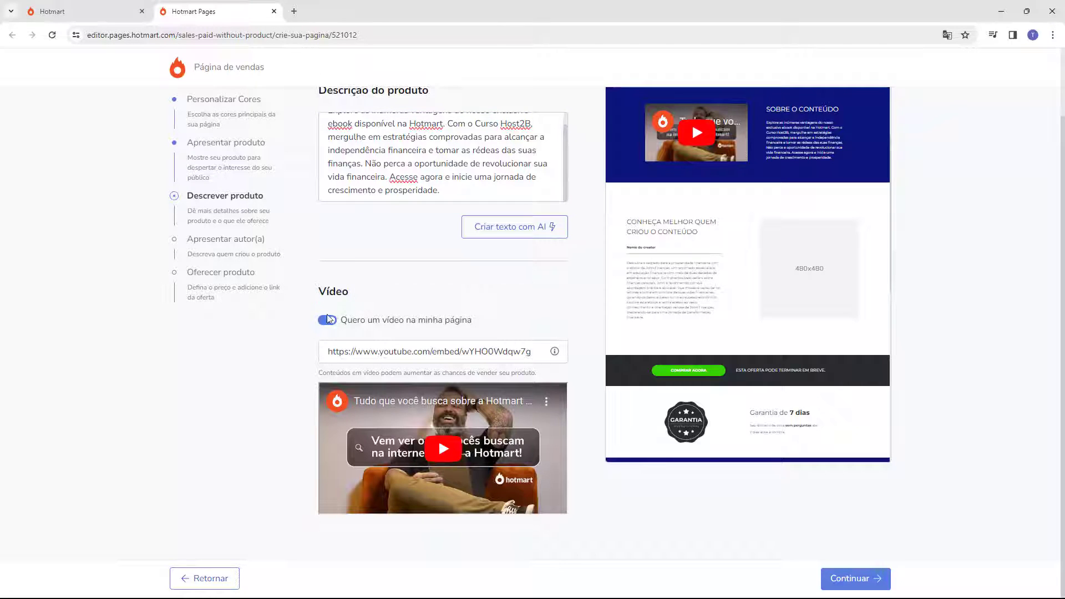
{"action": "left_click", "coordinate": [327, 320]}
{"action": "left_click", "coordinate": [327, 391]}
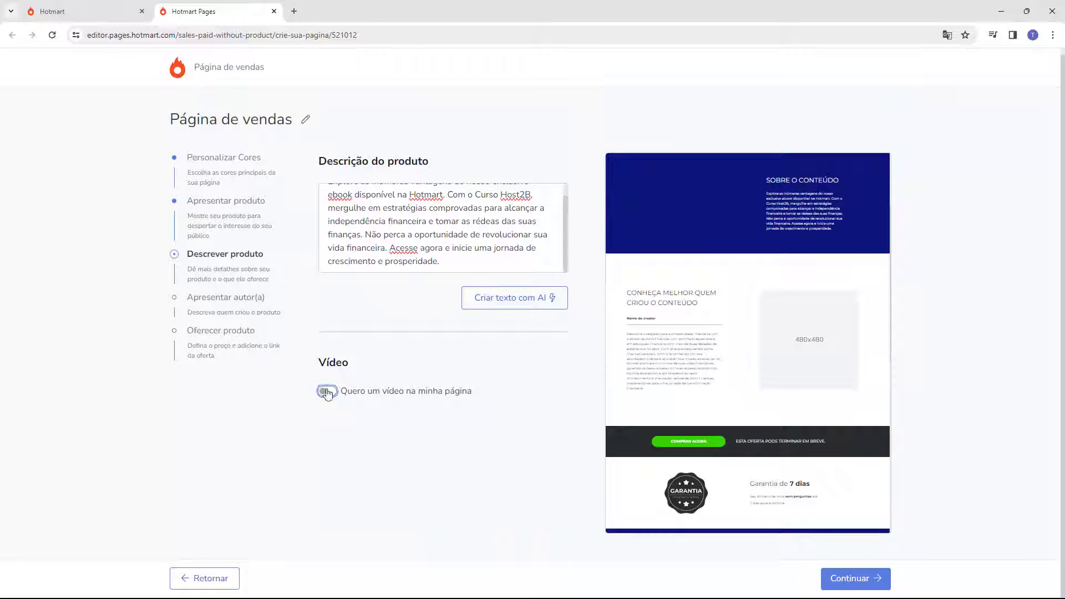
{"action": "scroll", "coordinate": [325, 331], "scroll_direction": "down", "scroll_amount": 1}
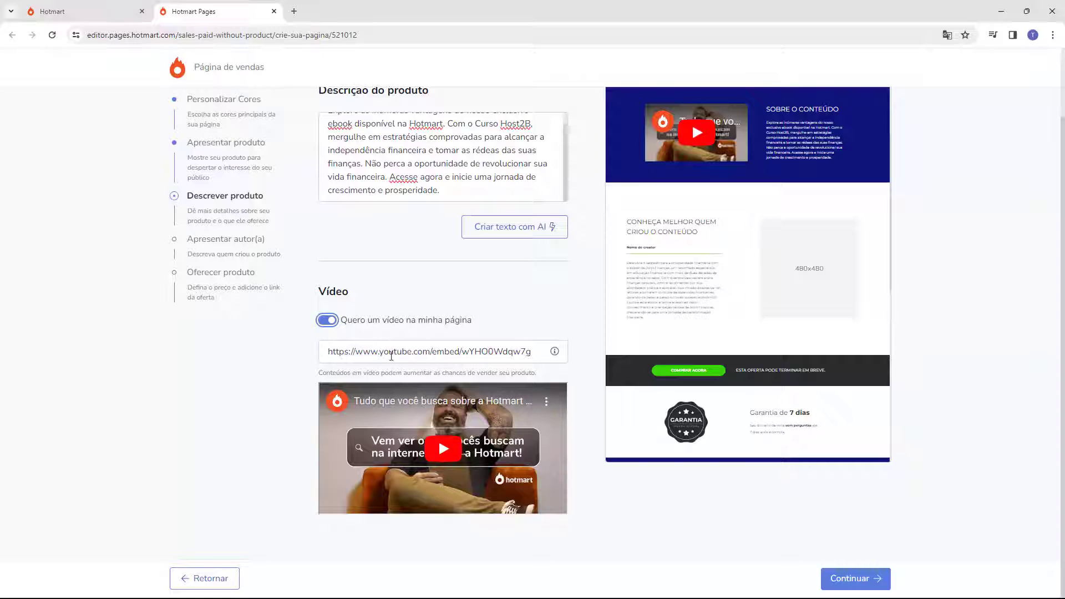
{"action": "left_click_drag", "start_coordinate": [336, 352], "coordinate": [439, 358]}
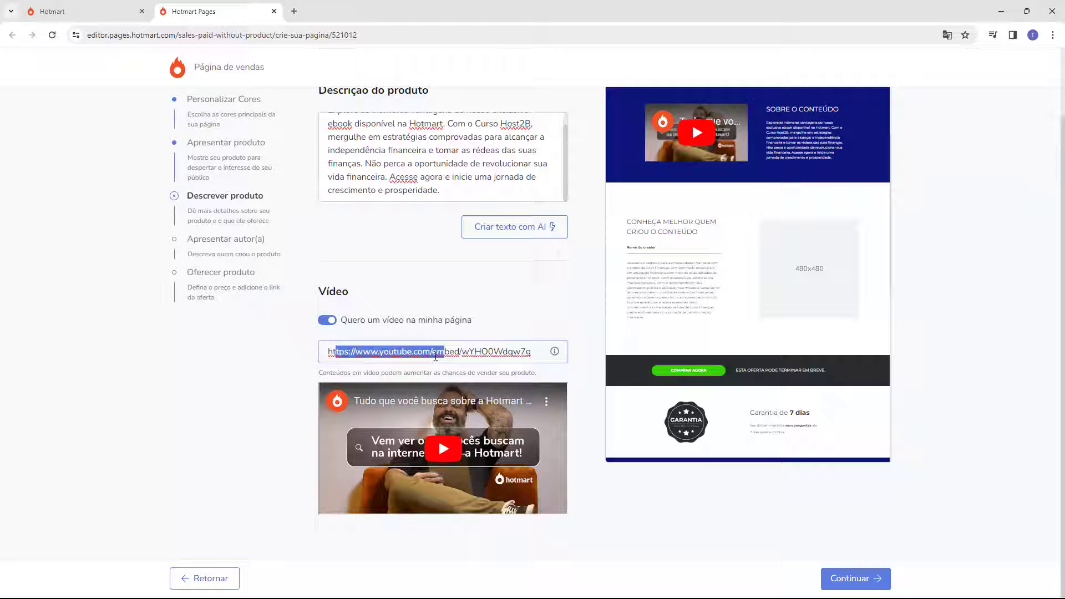
{"action": "left_click", "coordinate": [370, 356]}
{"action": "key", "text": "ctrl+a"}
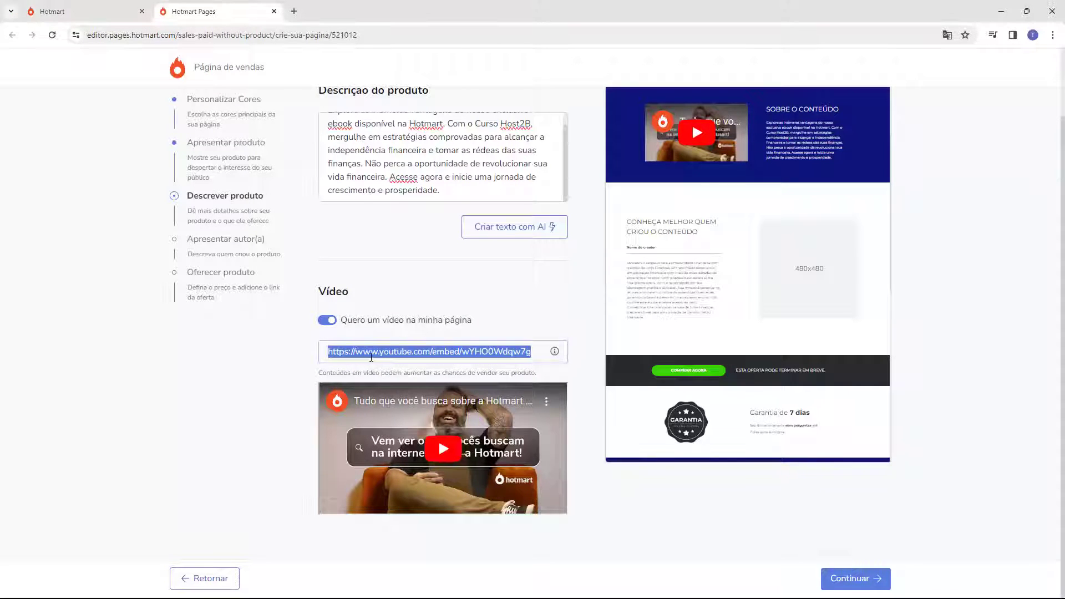
{"action": "type", "text": "https://www.youtube.com/watch?v=T3WOuRP9sRs"}
{"action": "left_click", "coordinate": [509, 323]}
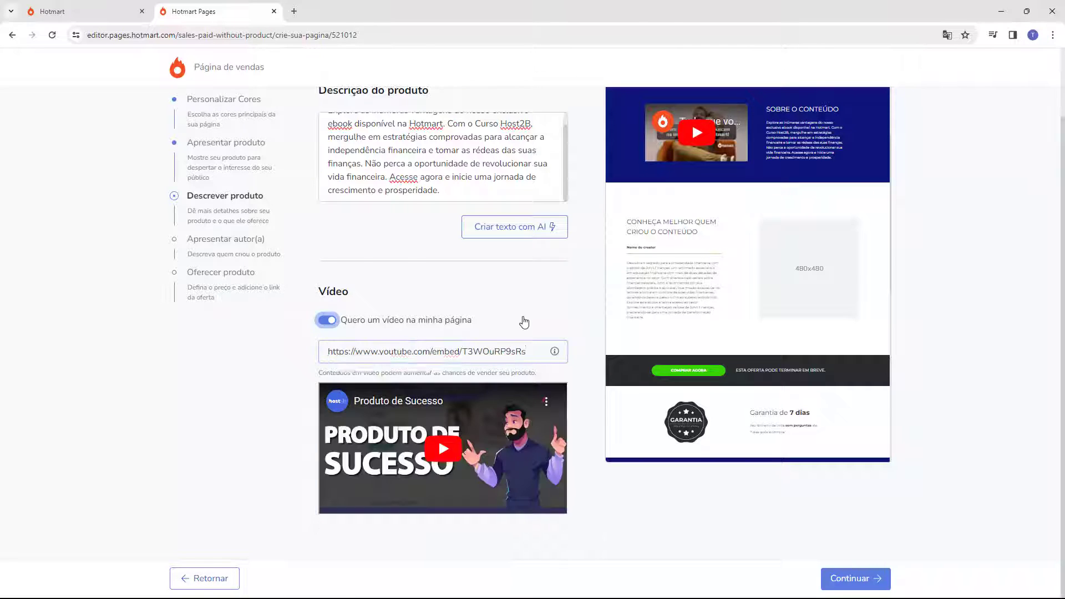
Check the new video in the page preview and continue to the author presentation section.
{"action": "left_click", "coordinate": [327, 391]}
{"action": "scroll", "coordinate": [396, 493], "scroll_direction": "down", "scroll_amount": 2}
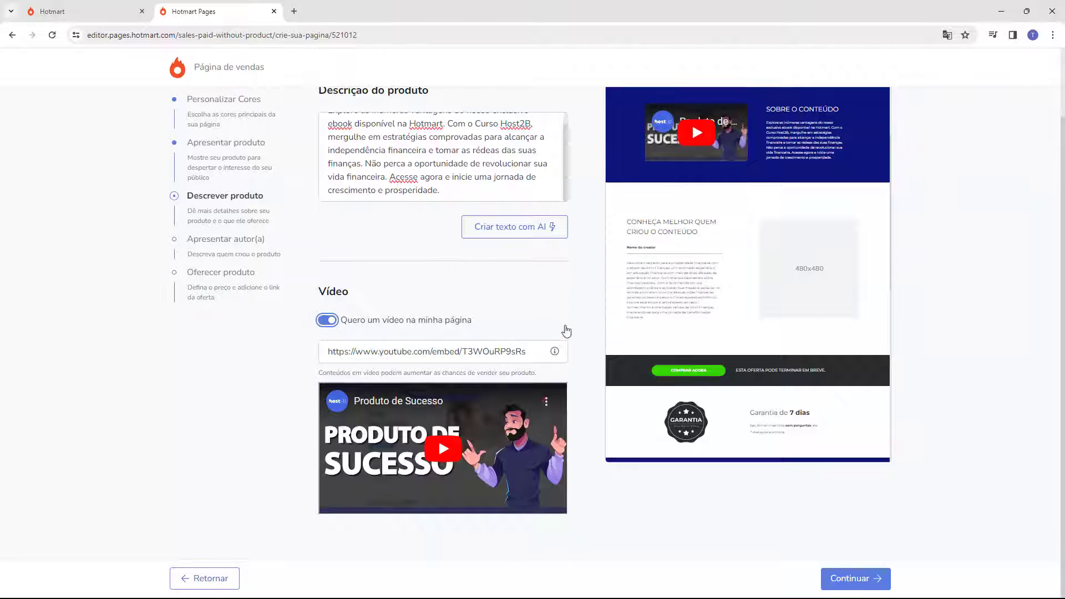
{"action": "left_click", "coordinate": [861, 585]}
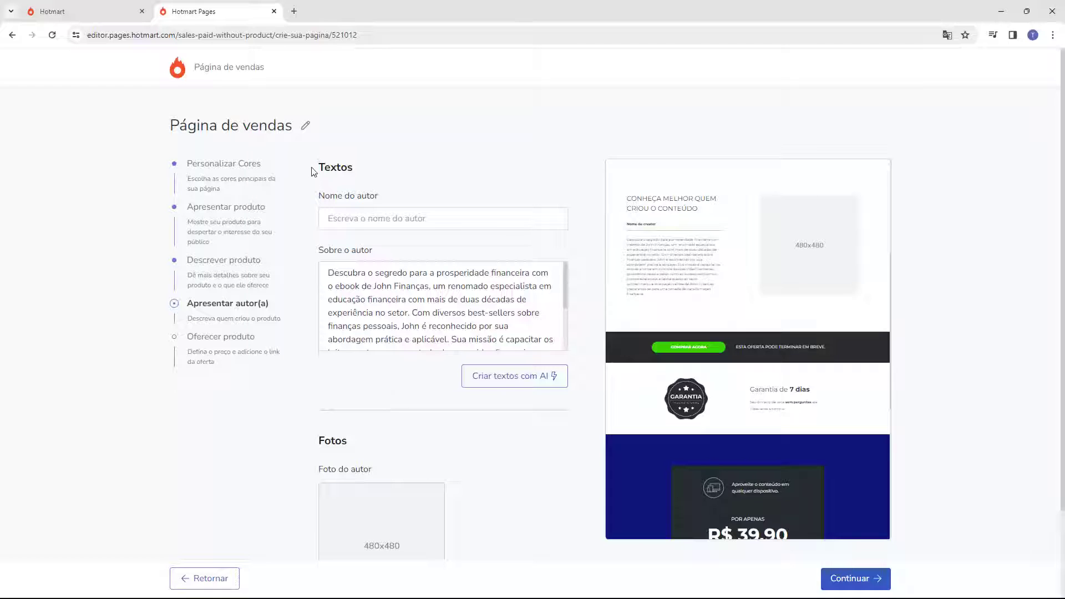
Enter the author's name in the author section's texts.
{"action": "left_click_drag", "start_coordinate": [311, 172], "coordinate": [358, 197]}
{"action": "left_click", "coordinate": [356, 207]}
{"action": "left_click_drag", "start_coordinate": [323, 250], "coordinate": [351, 254]}
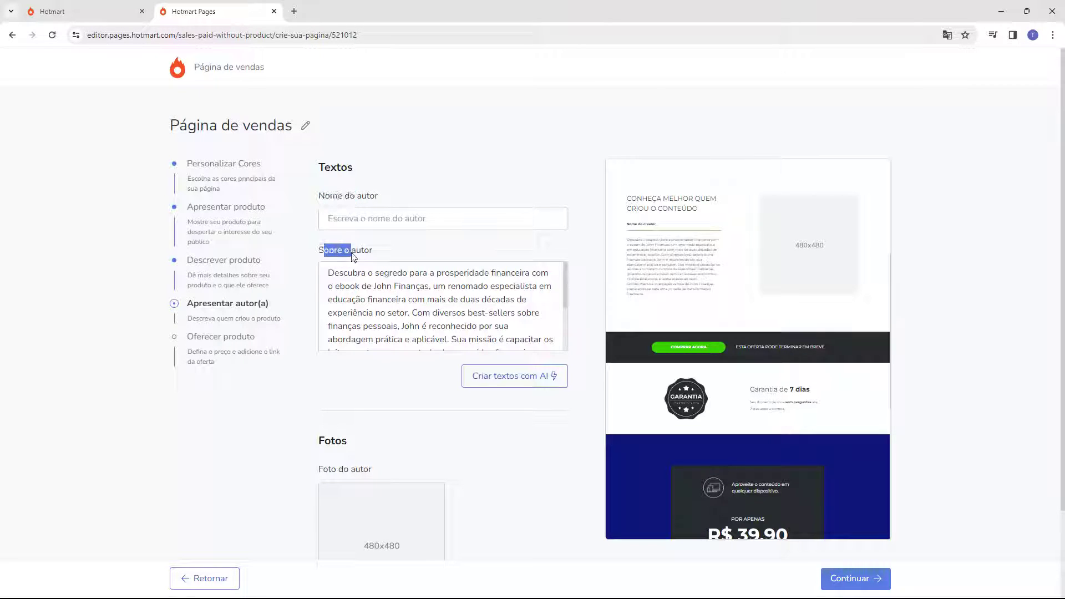
{"action": "scroll", "coordinate": [438, 305], "scroll_direction": "down", "scroll_amount": 3}
{"action": "left_click", "coordinate": [396, 220]}
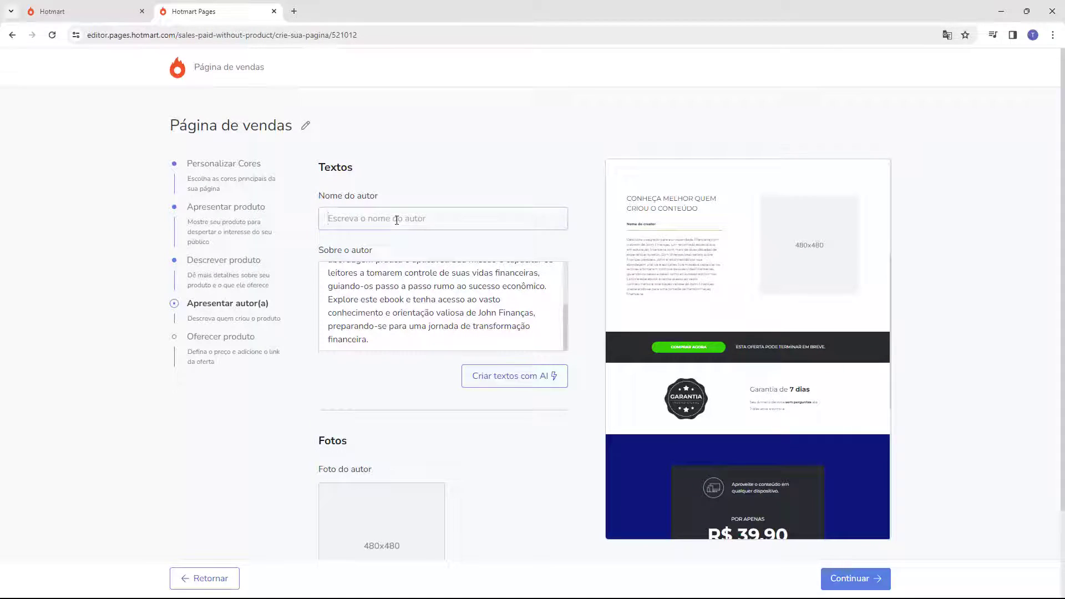
{"action": "type", "text": "Fernando M"}
{"action": "left_click", "coordinate": [349, 240]}
Review the generated text about the author from its beginning.
{"action": "scroll", "coordinate": [355, 289], "scroll_direction": "up", "scroll_amount": 1}
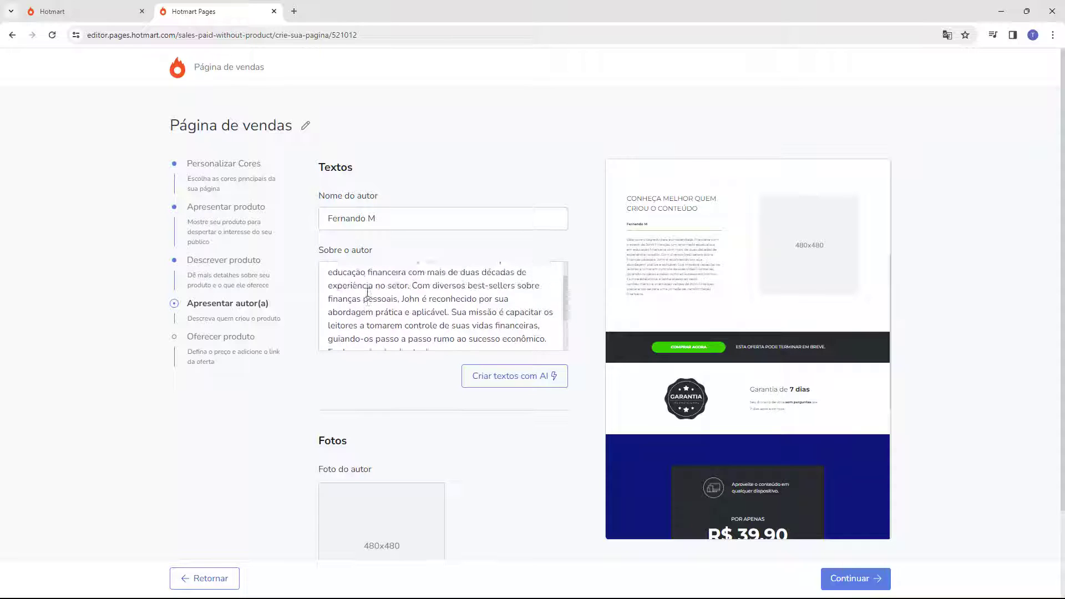
{"action": "scroll", "coordinate": [368, 292], "scroll_direction": "up", "scroll_amount": 1}
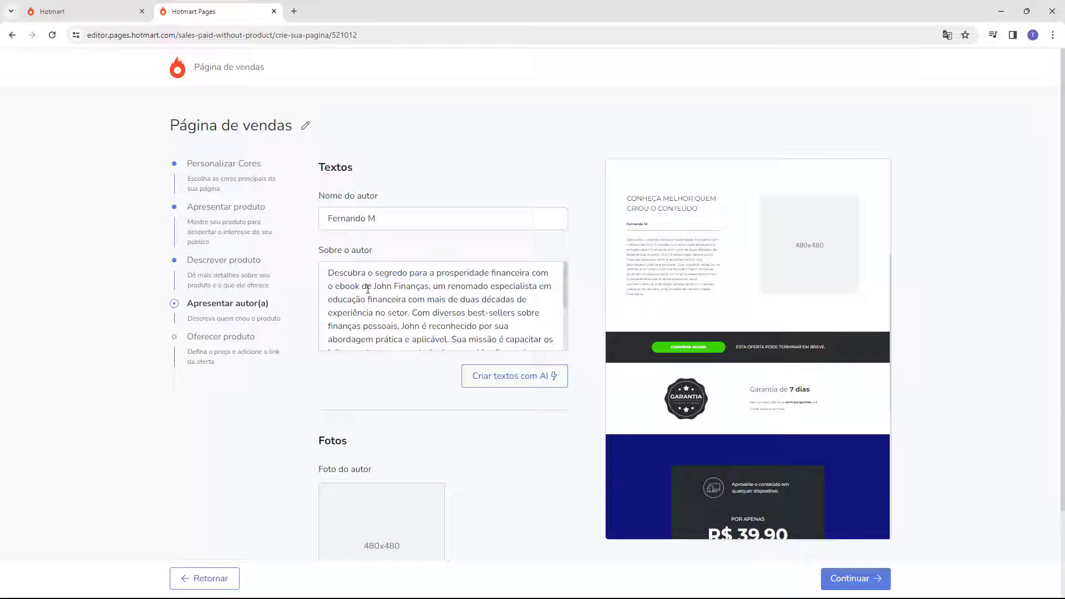
{"action": "left_click", "coordinate": [379, 298]}
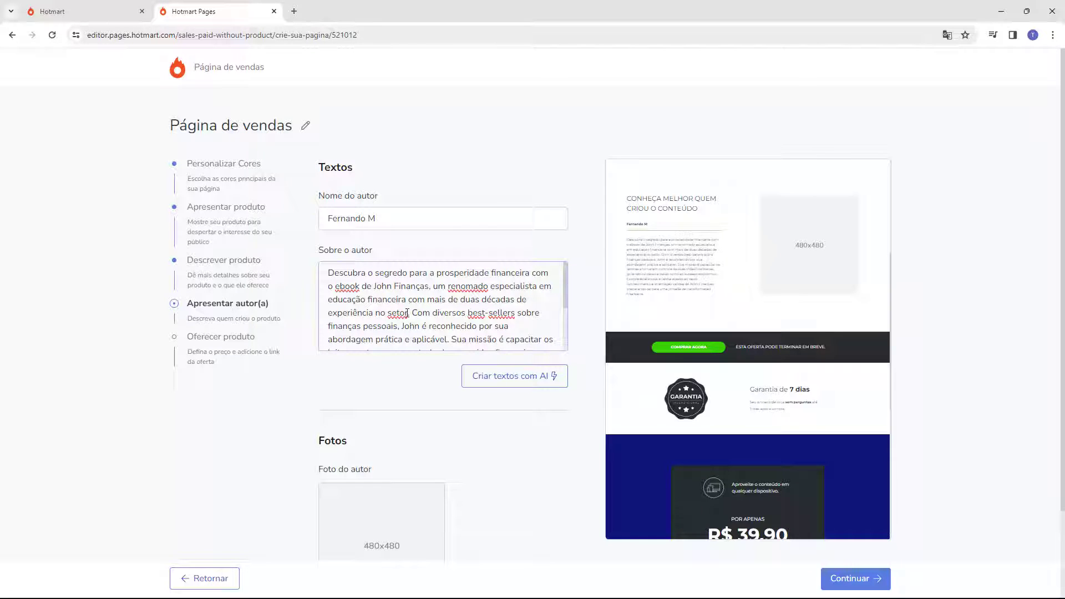
{"action": "left_click", "coordinate": [393, 371]}
Upload the blue host2b image as the author's photo and continue to the product offer section.
{"action": "scroll", "coordinate": [309, 344], "scroll_direction": "down", "scroll_amount": 2}
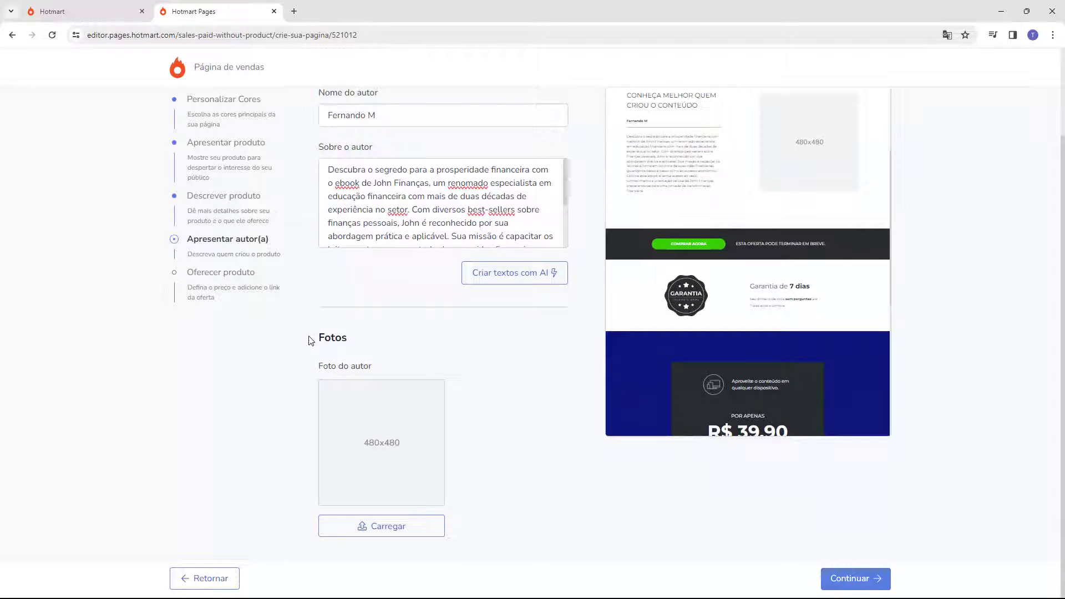
{"action": "left_click_drag", "start_coordinate": [319, 368], "coordinate": [380, 375]}
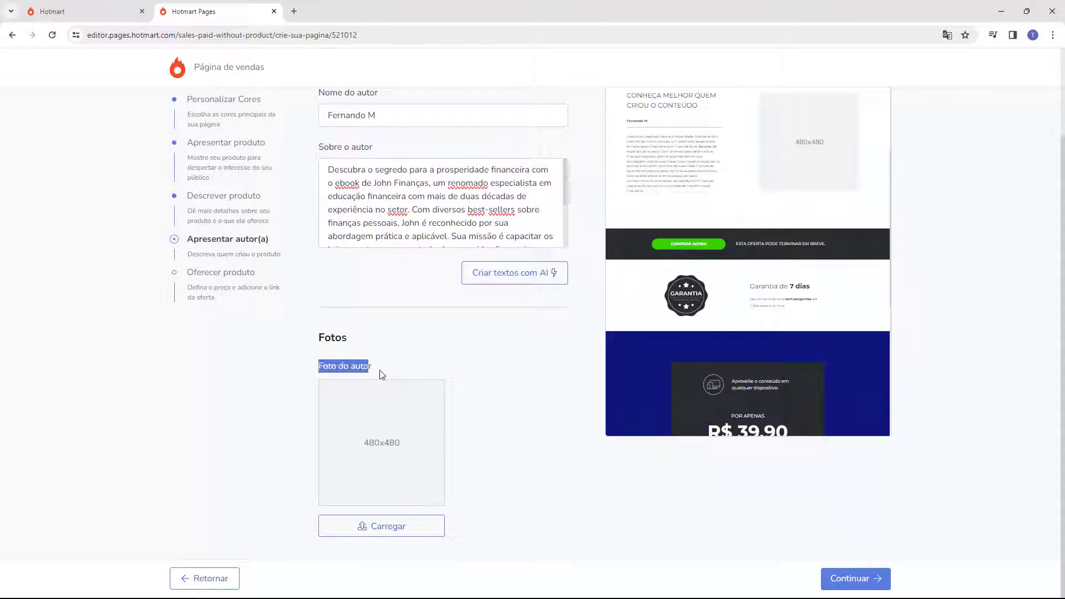
{"action": "left_click", "coordinate": [415, 369]}
{"action": "left_click", "coordinate": [409, 528]}
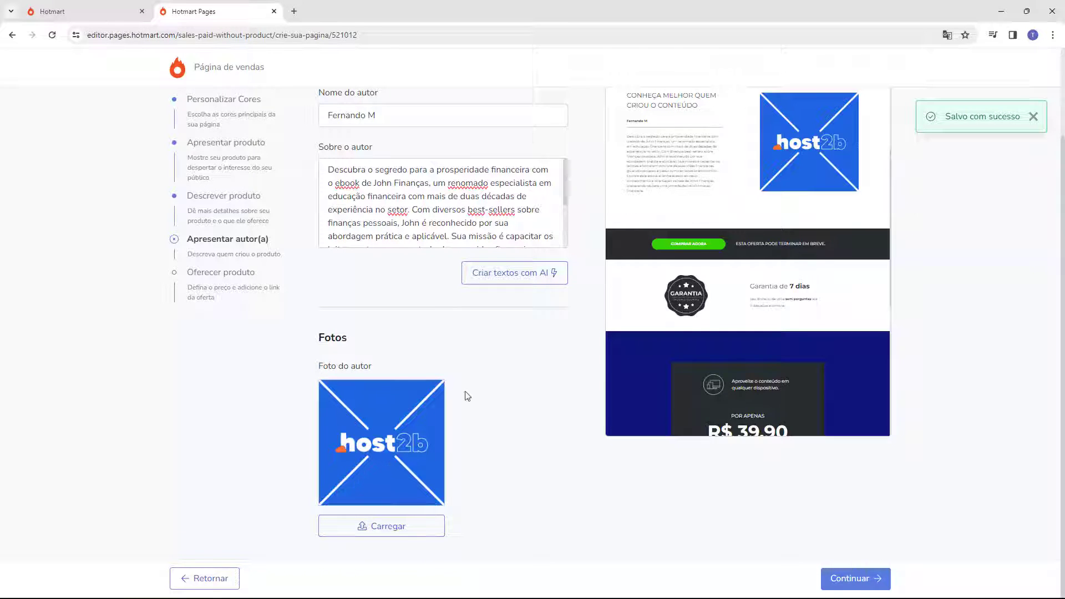
{"action": "scroll", "coordinate": [610, 355], "scroll_direction": "up", "scroll_amount": 4}
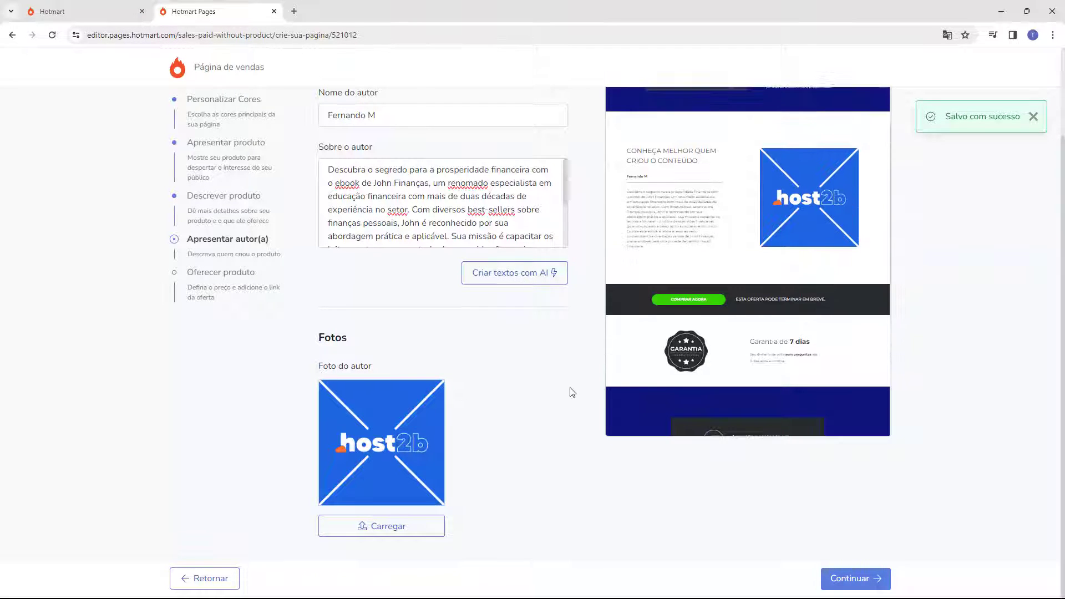
{"action": "scroll", "coordinate": [662, 378], "scroll_direction": "up", "scroll_amount": 1}
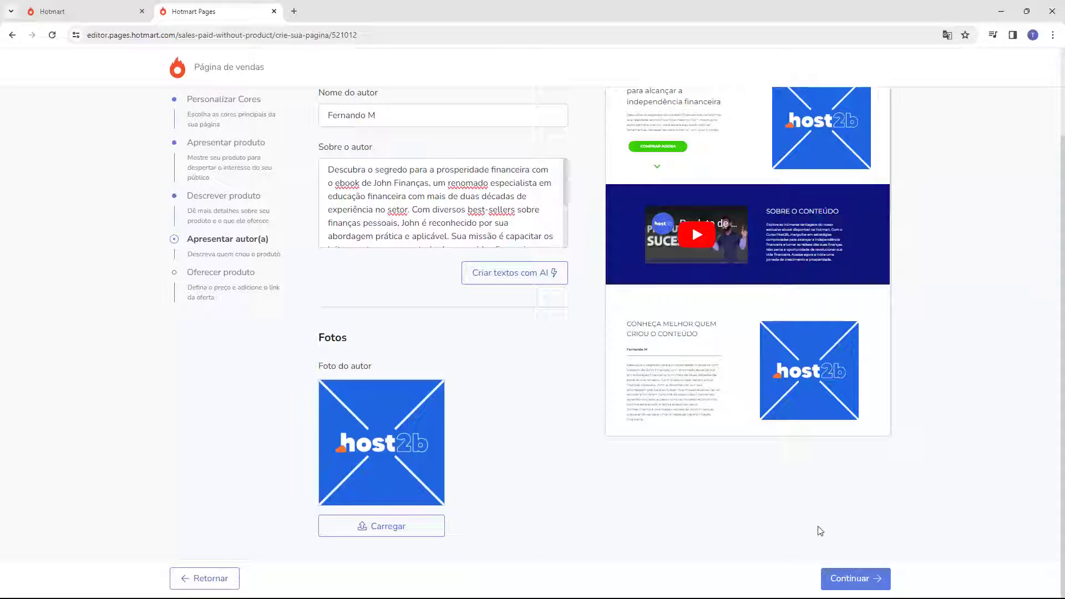
{"action": "left_click", "coordinate": [858, 582]}
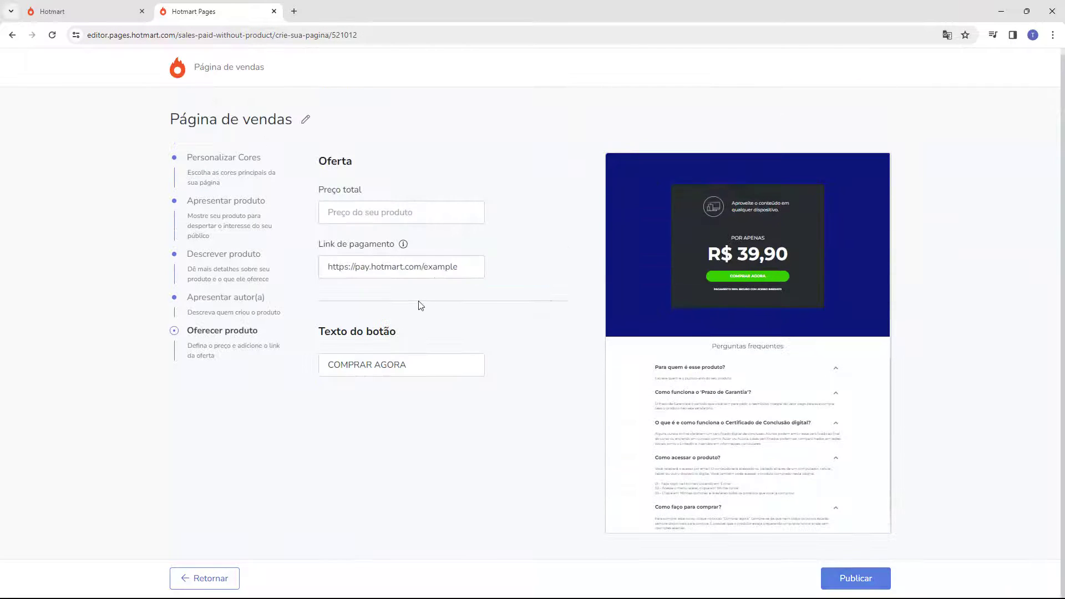
Set the offer's total price to R$ 197,99.
{"action": "left_click_drag", "start_coordinate": [317, 162], "coordinate": [364, 164]}
{"action": "left_click", "coordinate": [363, 164]}
{"action": "left_click_drag", "start_coordinate": [309, 194], "coordinate": [366, 195]}
{"action": "left_click", "coordinate": [368, 214]}
{"action": "left_click", "coordinate": [373, 214]}
{"action": "type", "text": "R$"}
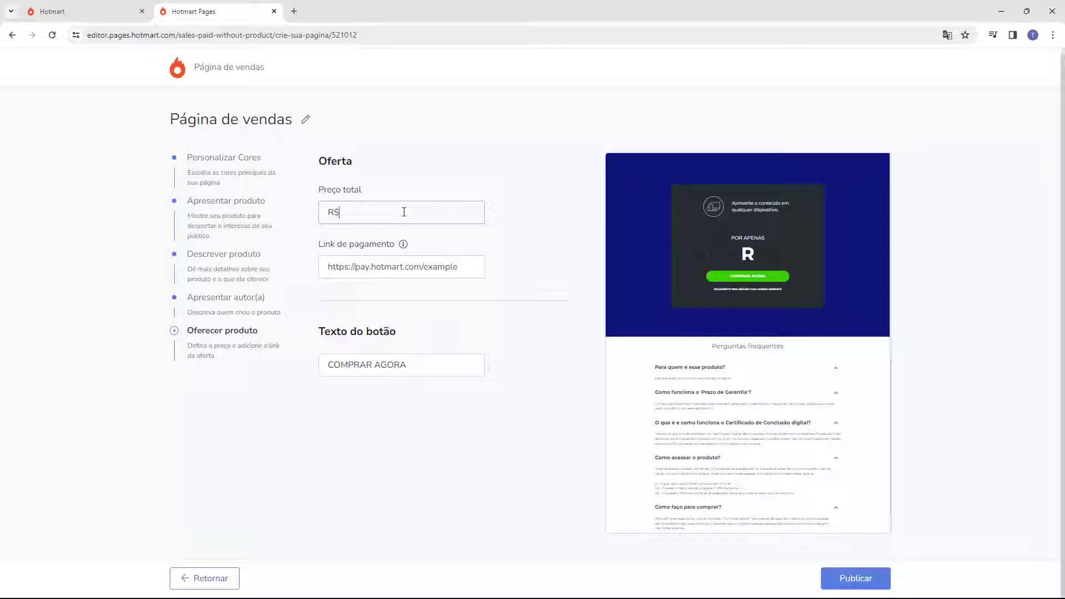
{"action": "type", "text": " 197"}
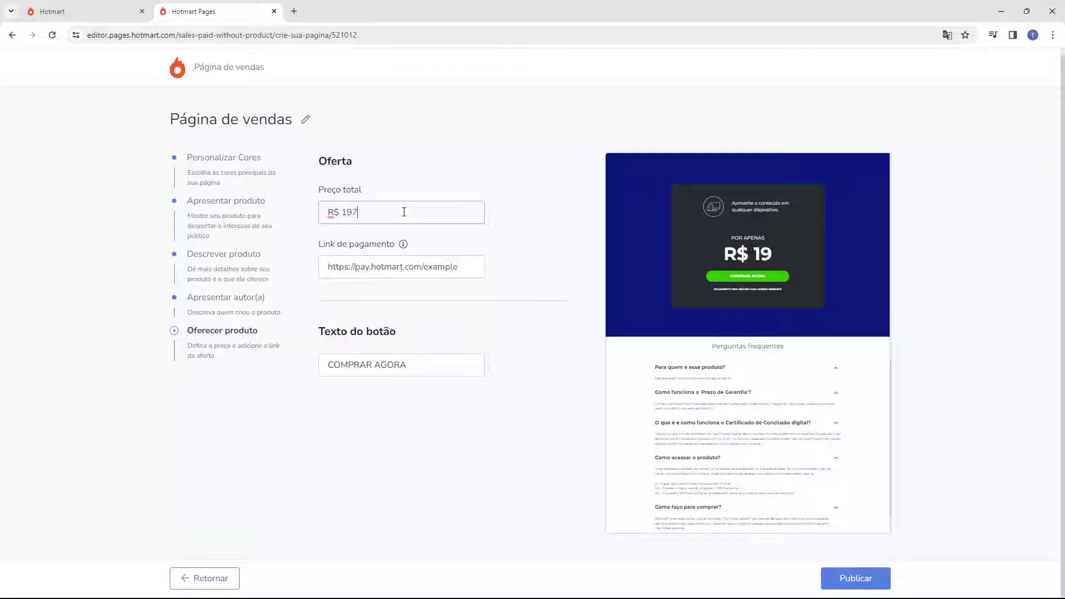
{"action": "type", "text": ",99"}
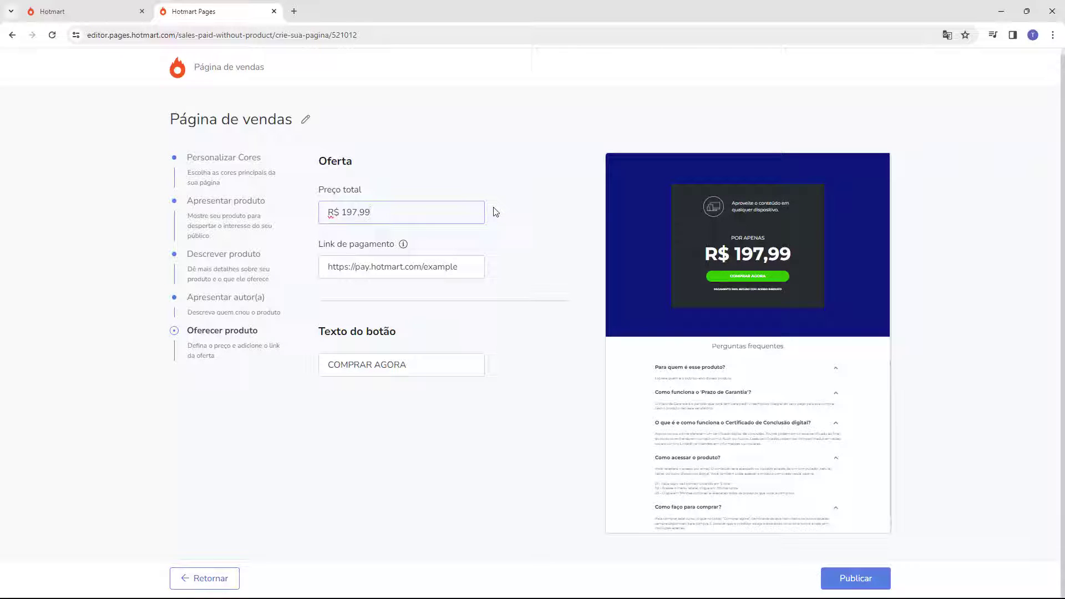
{"action": "left_click", "coordinate": [426, 194]}
{"action": "left_click_drag", "start_coordinate": [317, 248], "coordinate": [391, 246]}
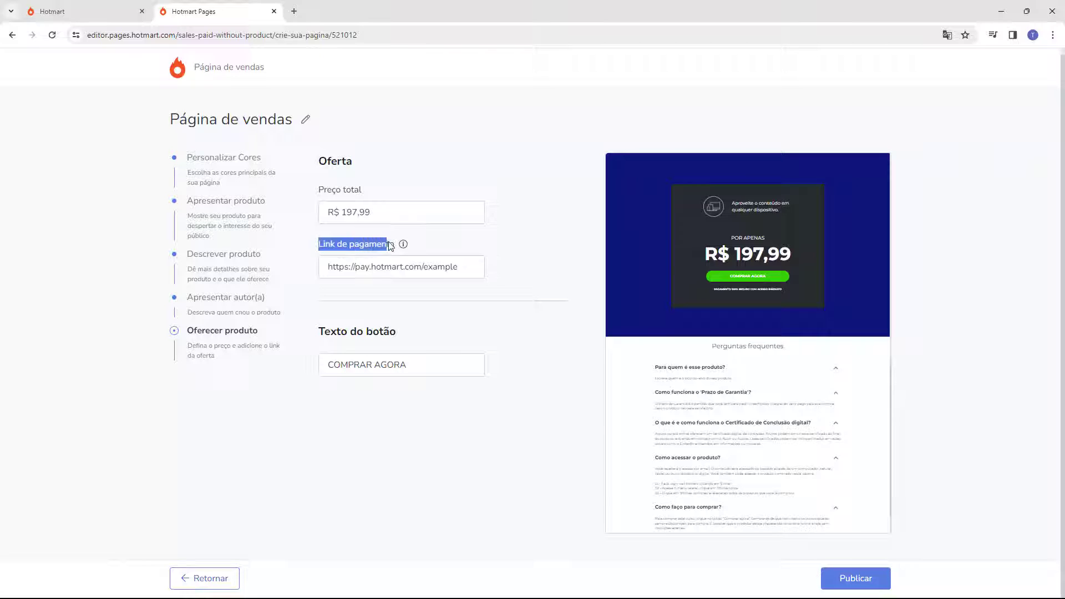
{"action": "left_click", "coordinate": [316, 248]}
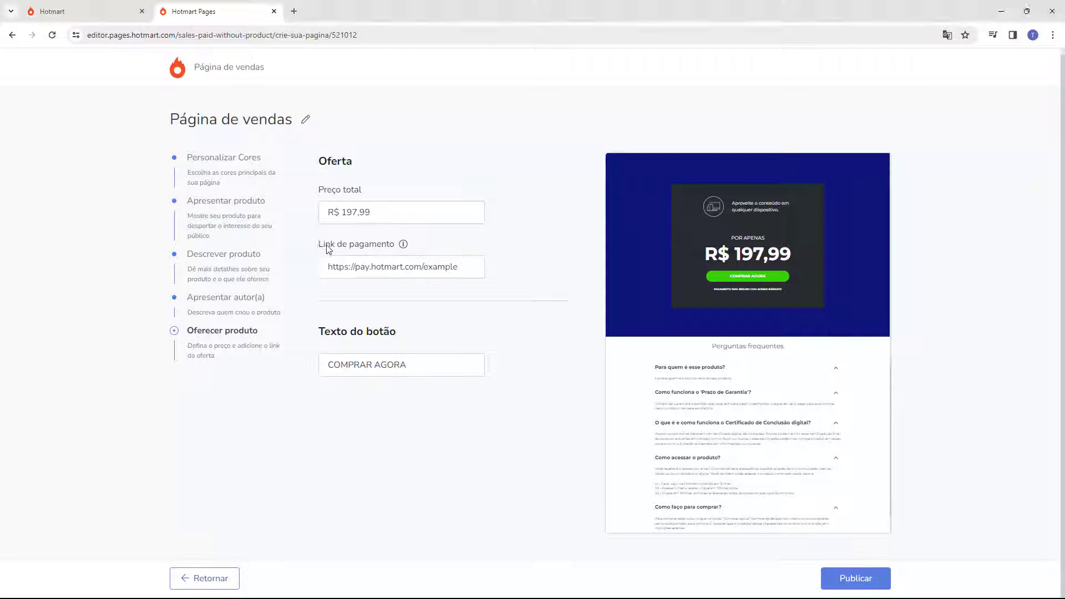
{"action": "left_click_drag", "start_coordinate": [316, 249], "coordinate": [386, 248]}
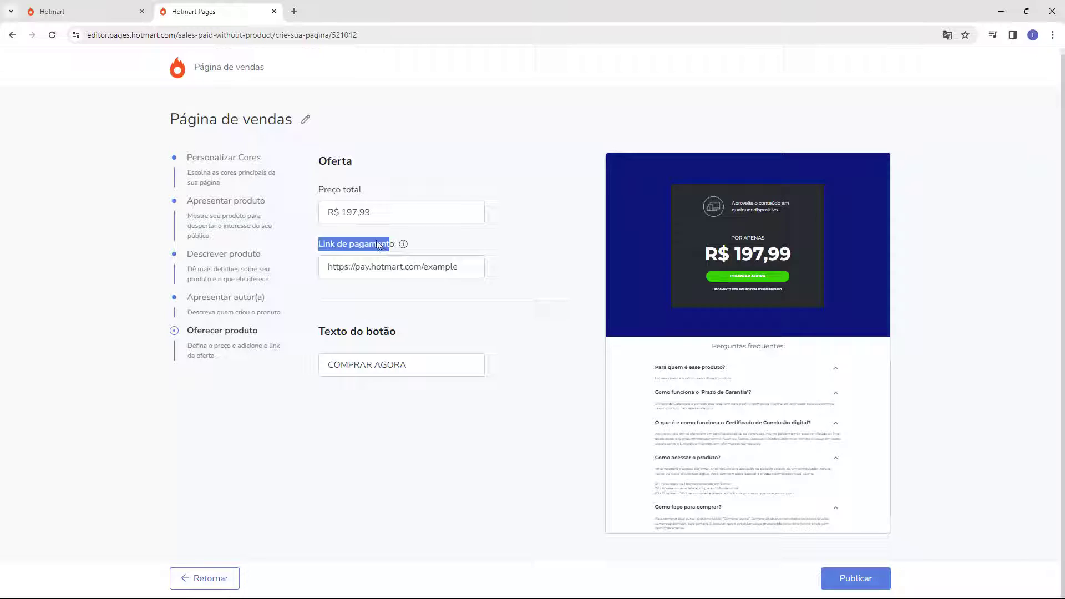
{"action": "triple_click", "coordinate": [373, 265]}
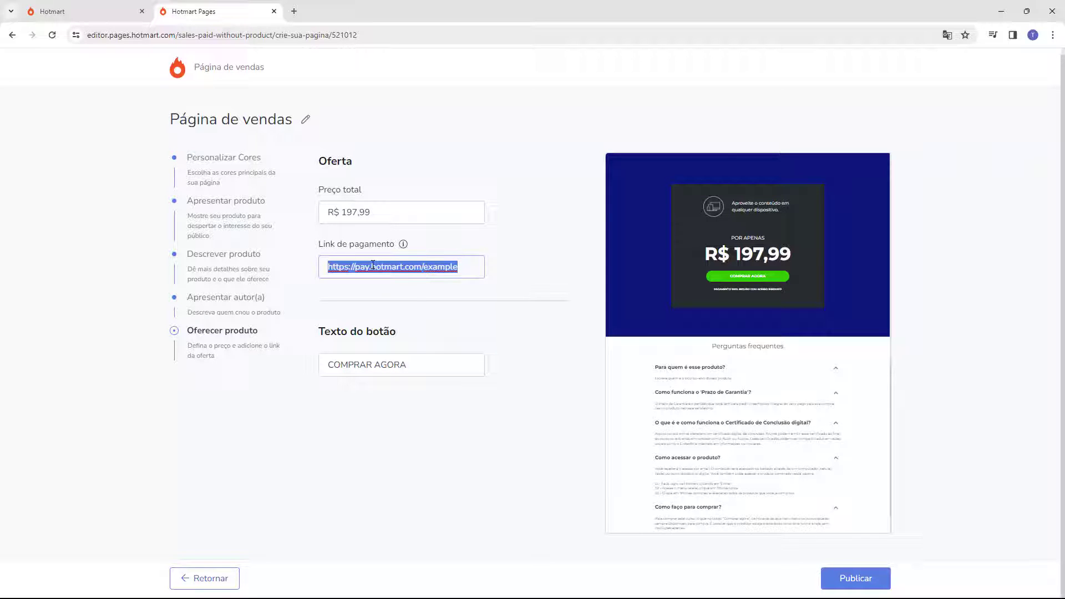
{"action": "key", "text": "BackSpace"}
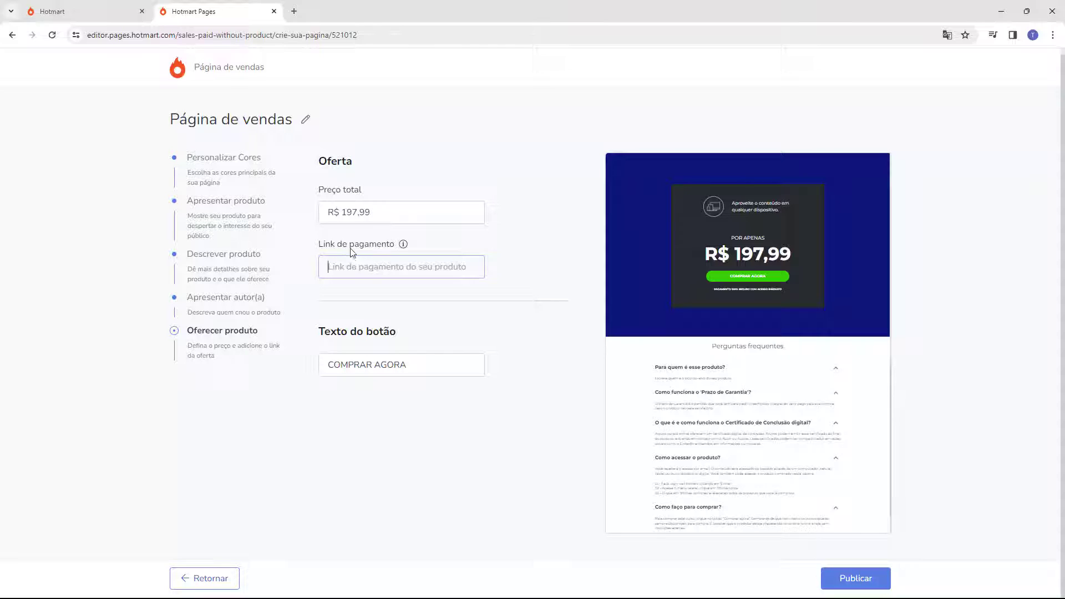
{"action": "type", "text": "https://pay.kiwify.com.br/r1T5tcb"}
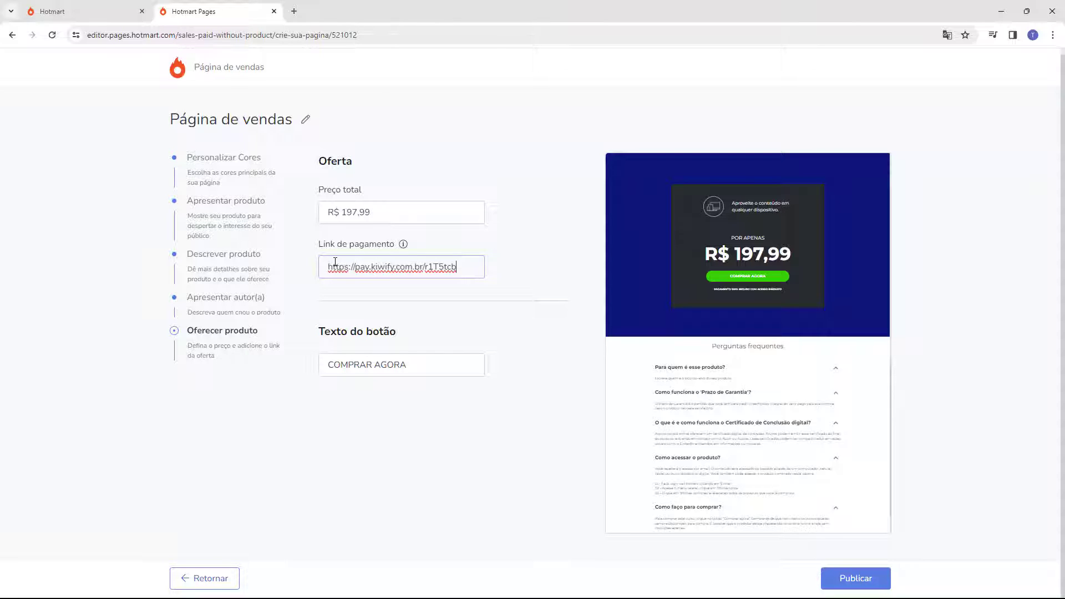
{"action": "left_click_drag", "start_coordinate": [324, 261], "coordinate": [463, 270]}
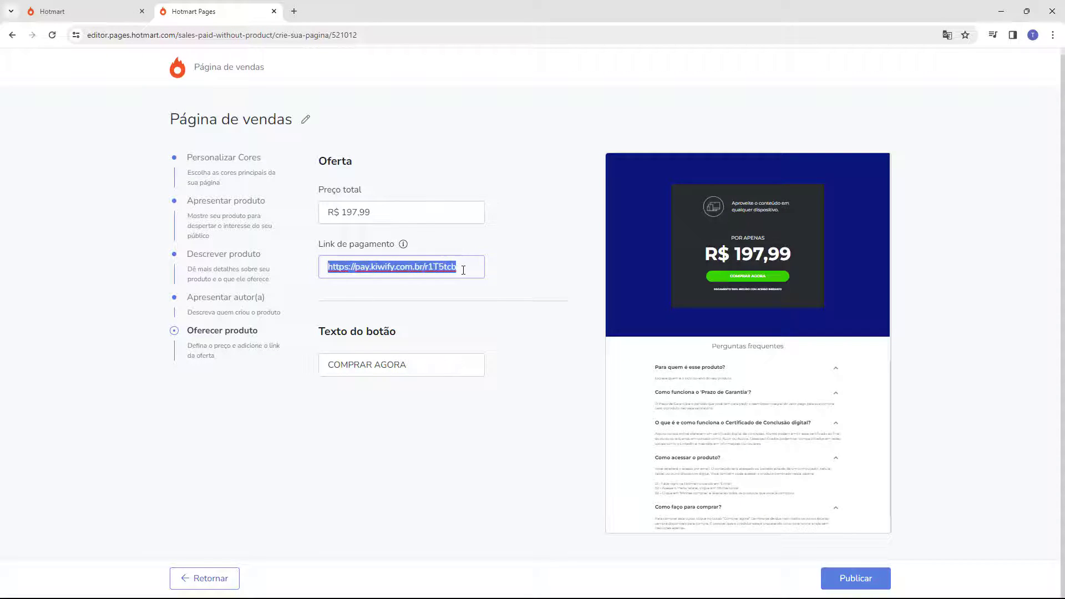
{"action": "left_click", "coordinate": [434, 285]}
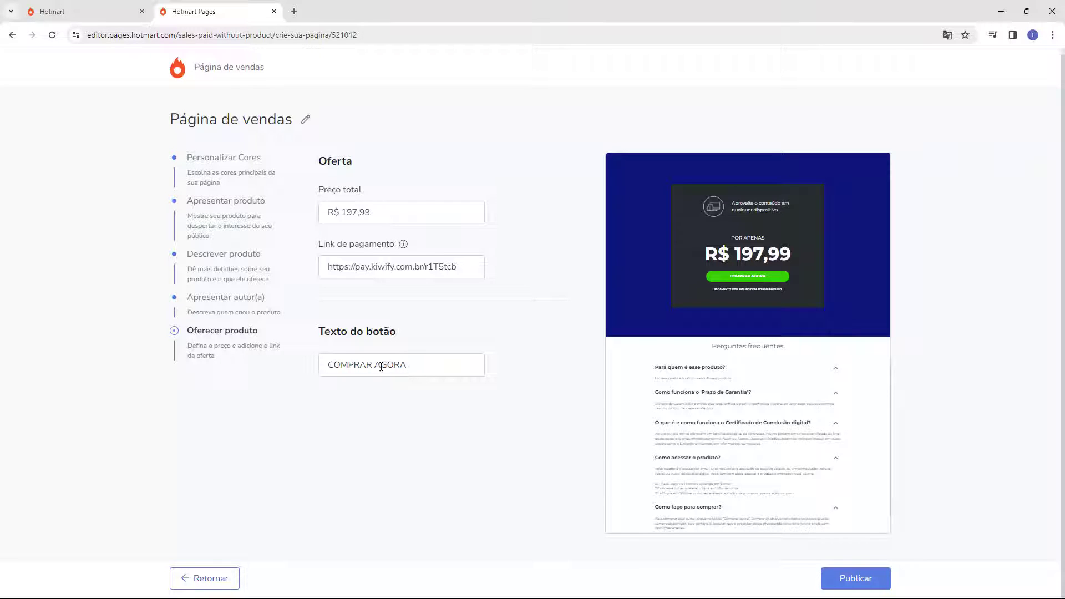
Publish the sales page, choose to continue editing it, and dismiss the editor's welcome tour.
{"action": "left_click", "coordinate": [852, 579]}
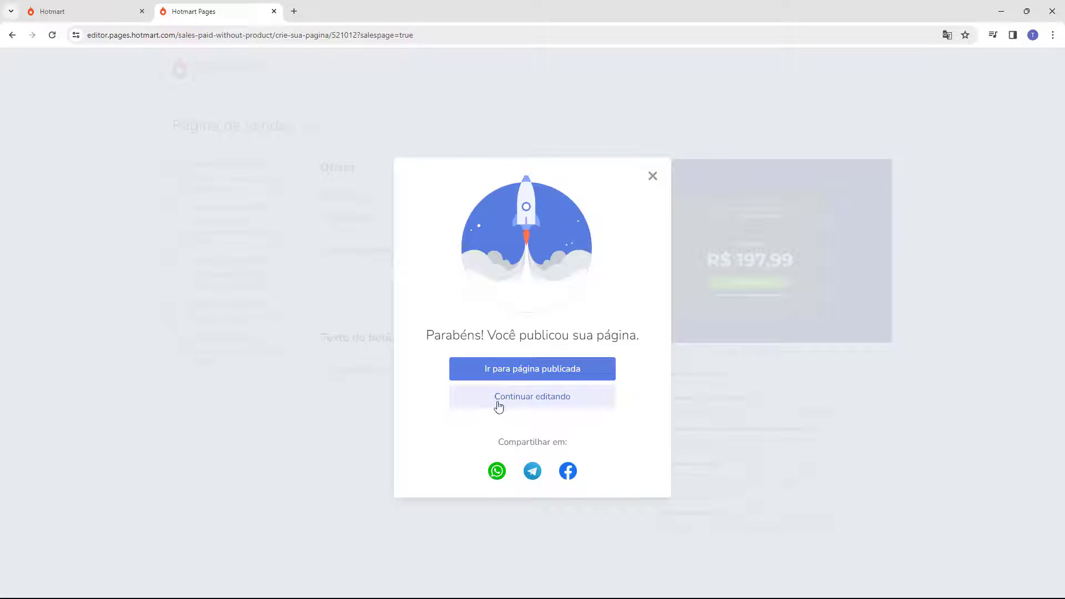
{"action": "left_click", "coordinate": [534, 405]}
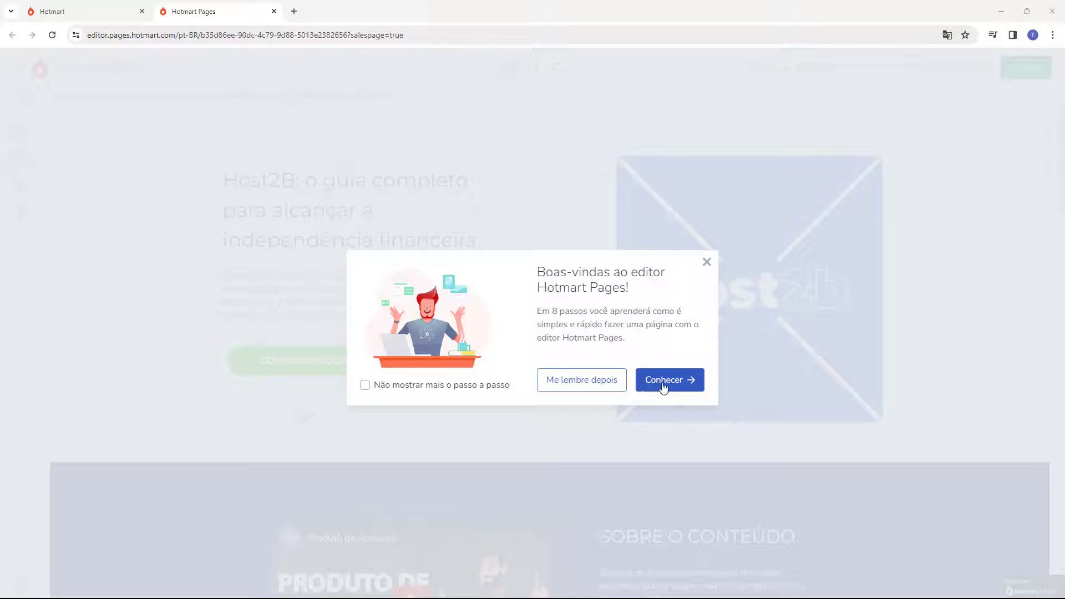
{"action": "left_click", "coordinate": [706, 262]}
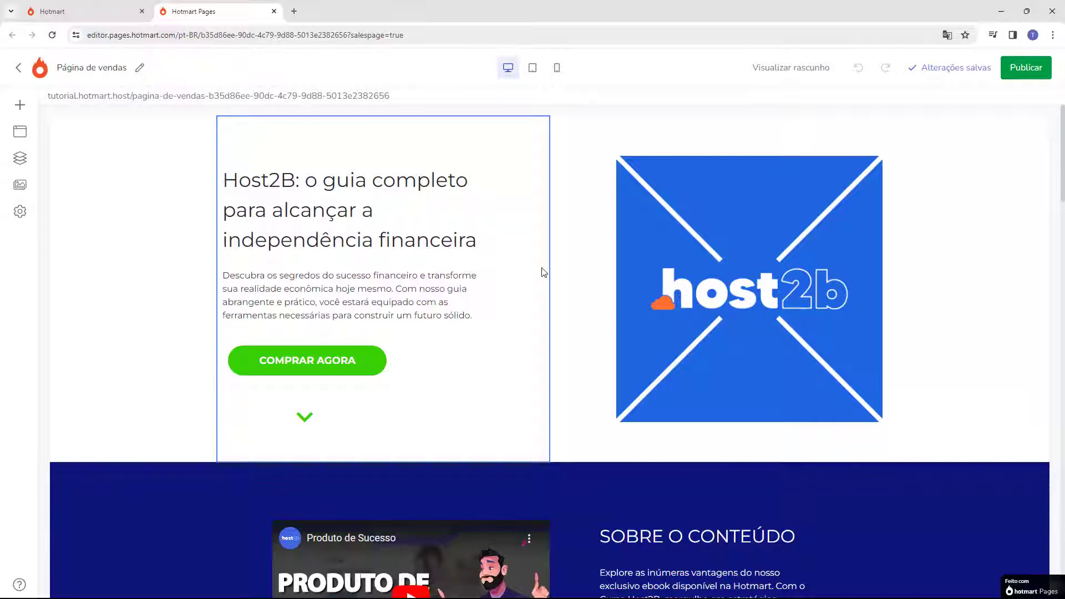
Look through the whole sales page in the editor, from the headline to the copyright footer and back.
{"action": "scroll", "coordinate": [532, 266], "scroll_direction": "down", "scroll_amount": 4}
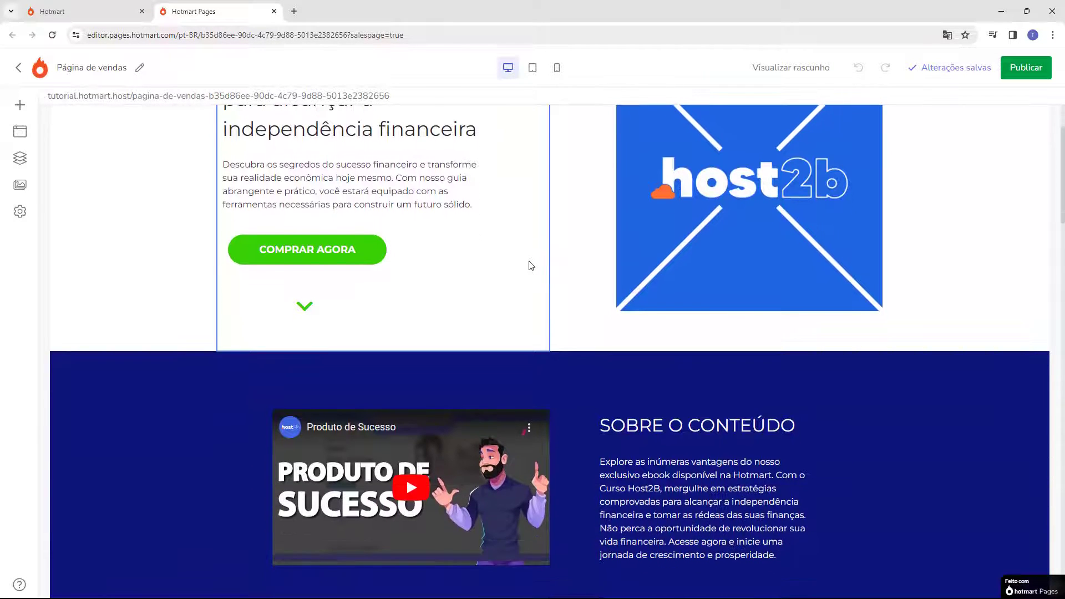
{"action": "scroll", "coordinate": [528, 265], "scroll_direction": "down", "scroll_amount": 10}
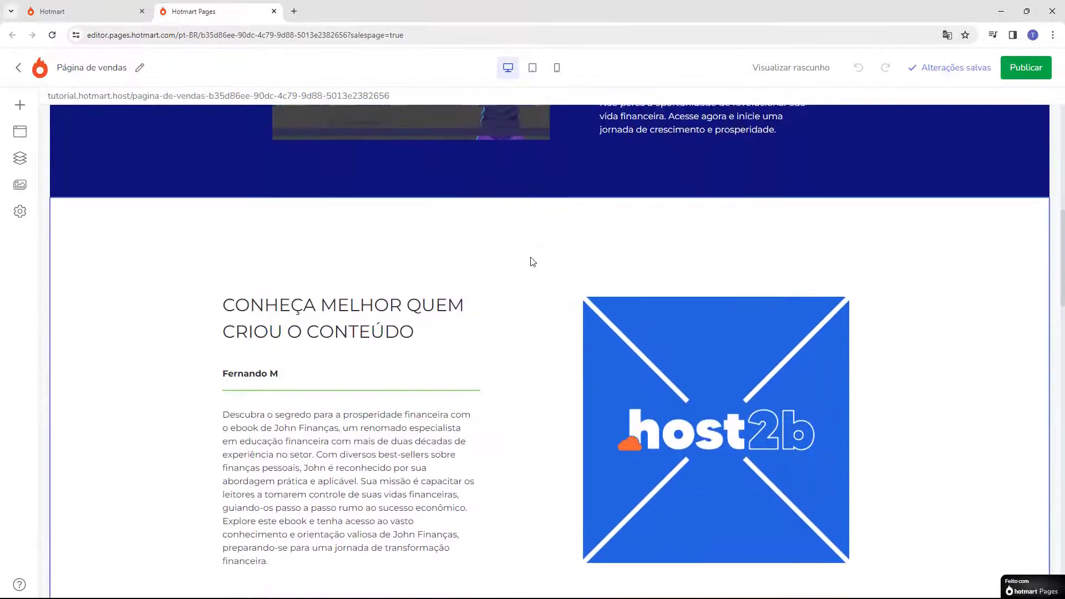
{"action": "scroll", "coordinate": [541, 257], "scroll_direction": "down", "scroll_amount": 12}
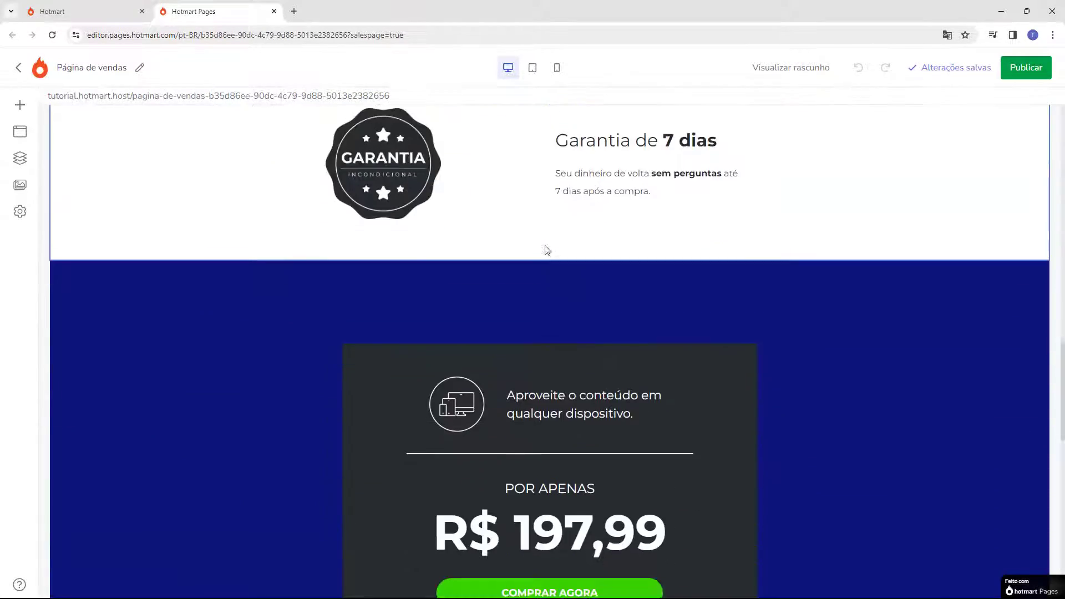
{"action": "scroll", "coordinate": [545, 245], "scroll_direction": "down", "scroll_amount": 12}
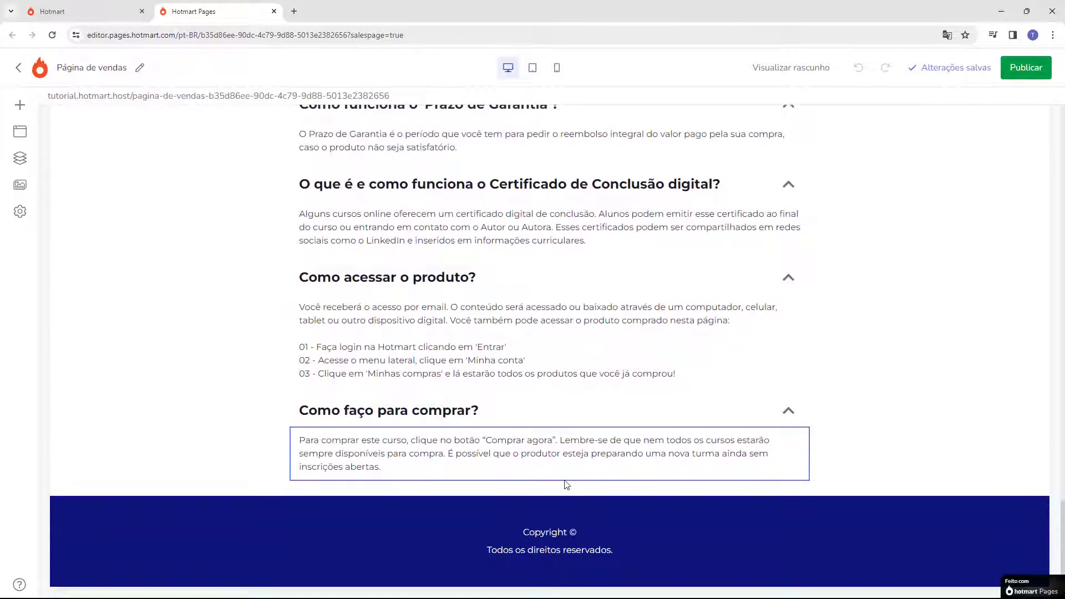
{"action": "scroll", "coordinate": [531, 408], "scroll_direction": "up", "scroll_amount": 20}
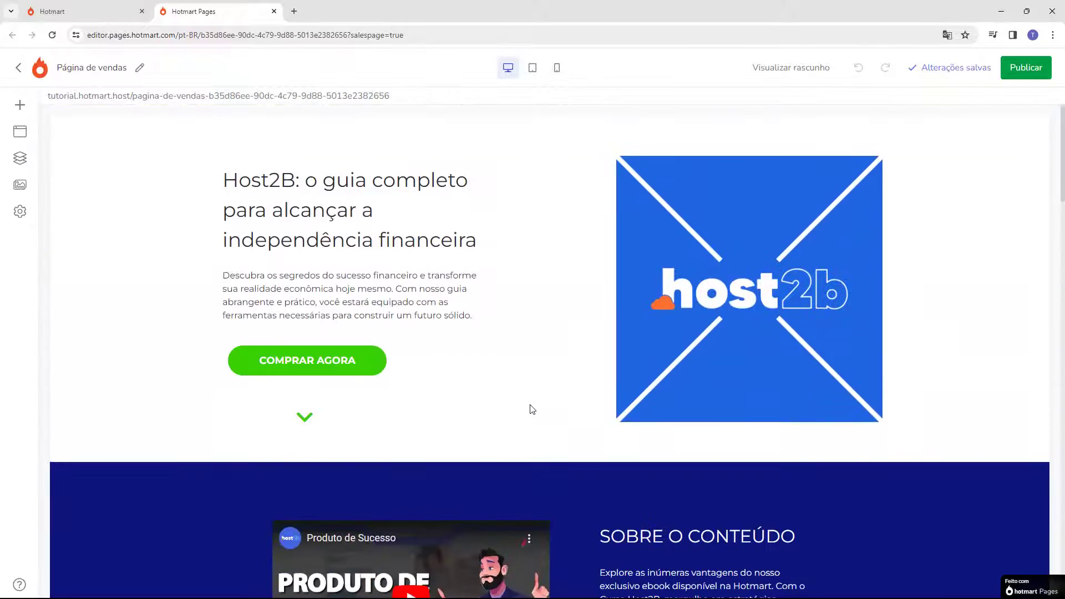
Try clearing the description paragraph under the Host2B headline, and undo the deletion.
{"action": "left_click", "coordinate": [409, 314]}
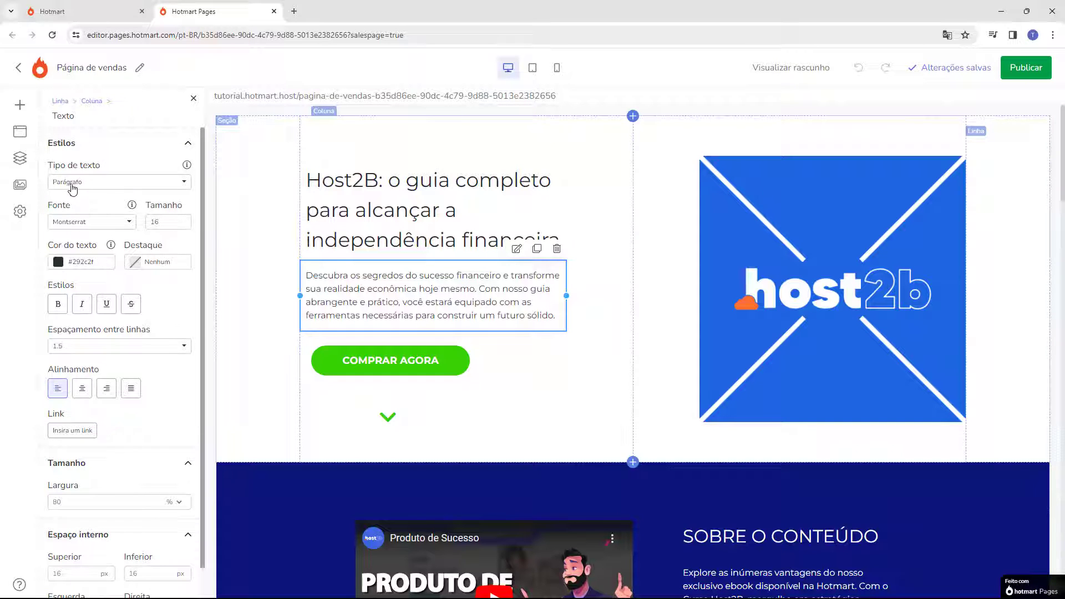
{"action": "scroll", "coordinate": [86, 200], "scroll_direction": "down", "scroll_amount": 1}
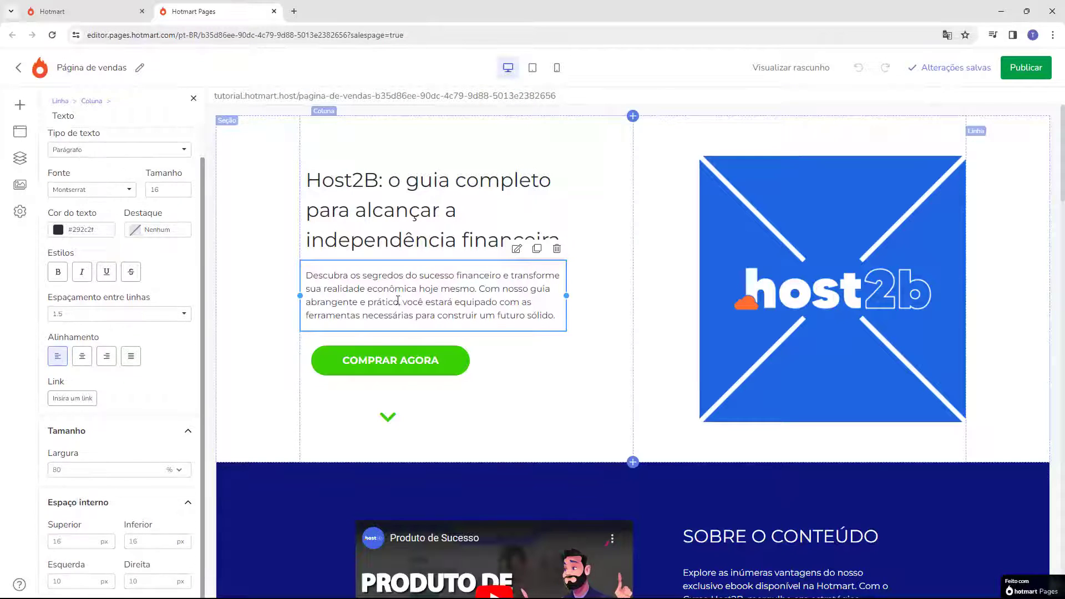
{"action": "triple_click", "coordinate": [415, 304]}
{"action": "key", "text": "BackSpace"}
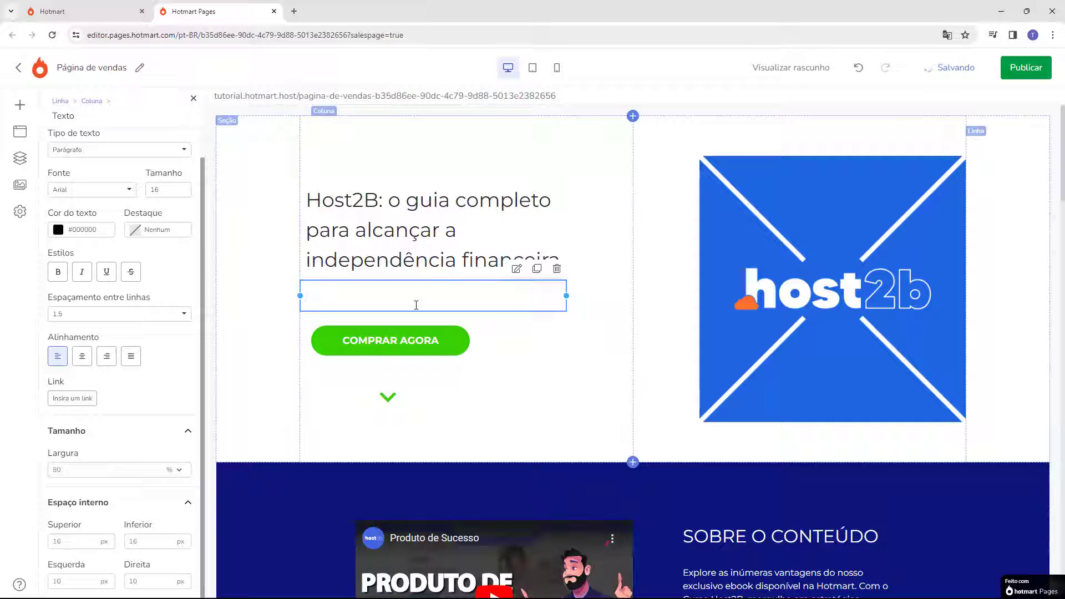
{"action": "key", "text": "ctrl+z"}
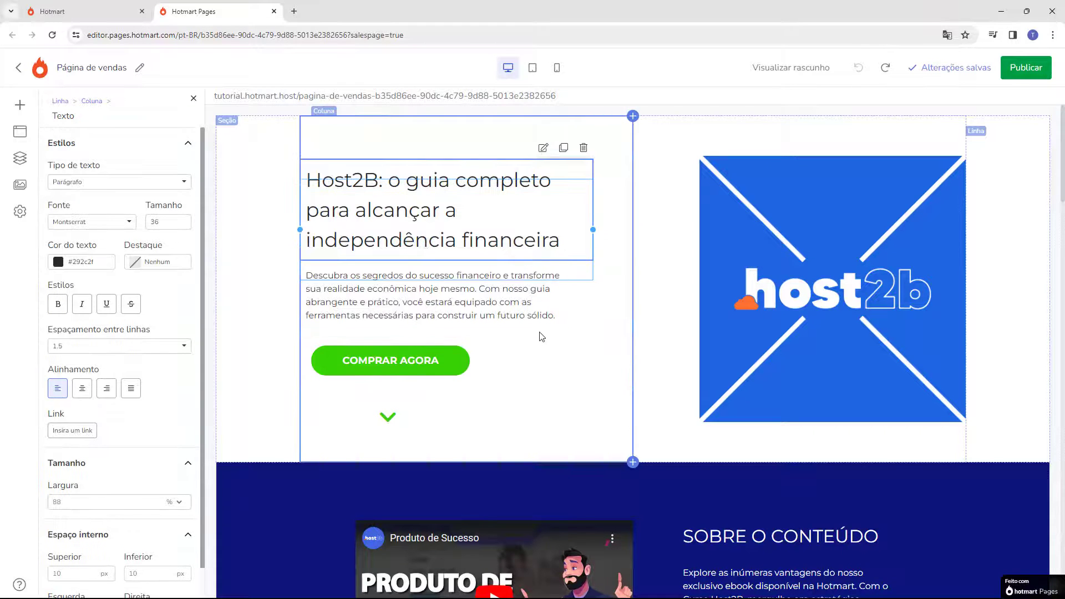
{"action": "left_click", "coordinate": [521, 346]}
{"action": "left_click", "coordinate": [665, 321]}
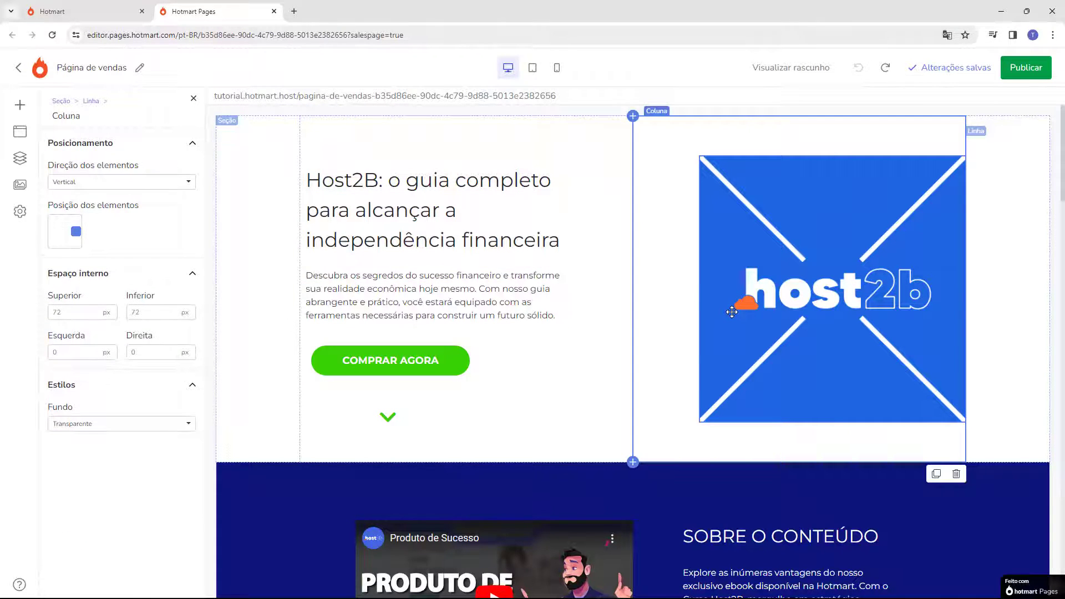
{"action": "left_click", "coordinate": [668, 318]}
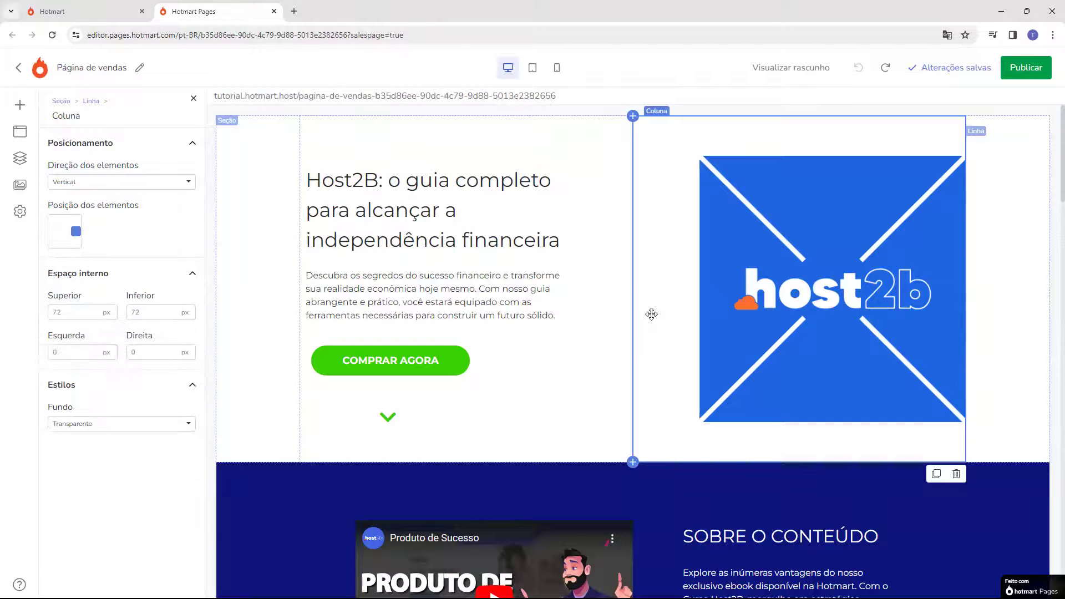
{"action": "left_click", "coordinate": [294, 225]}
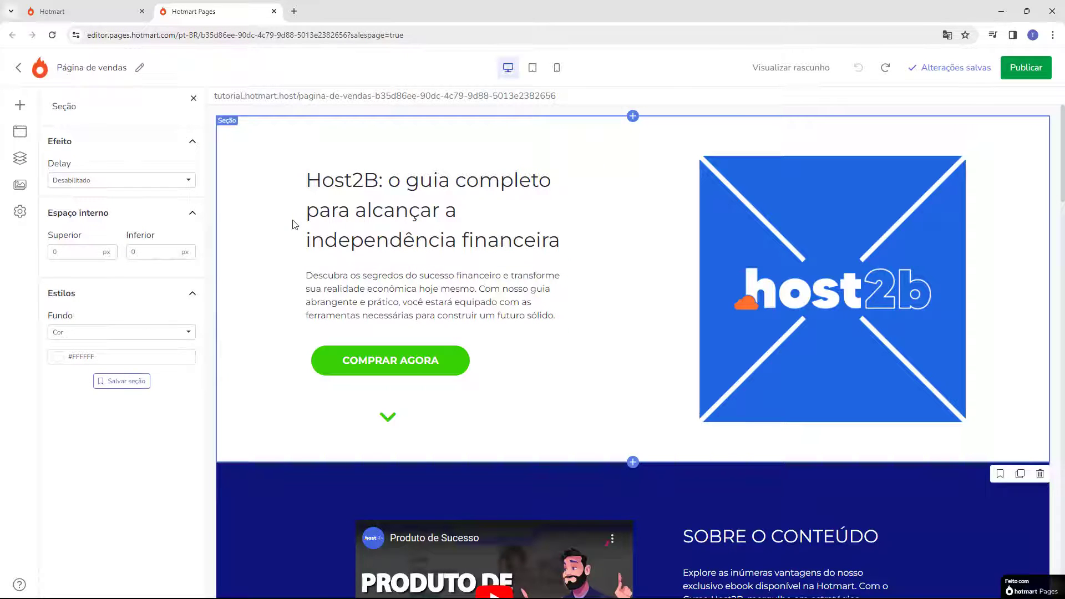
{"action": "scroll", "coordinate": [514, 316], "scroll_direction": "down", "scroll_amount": 10}
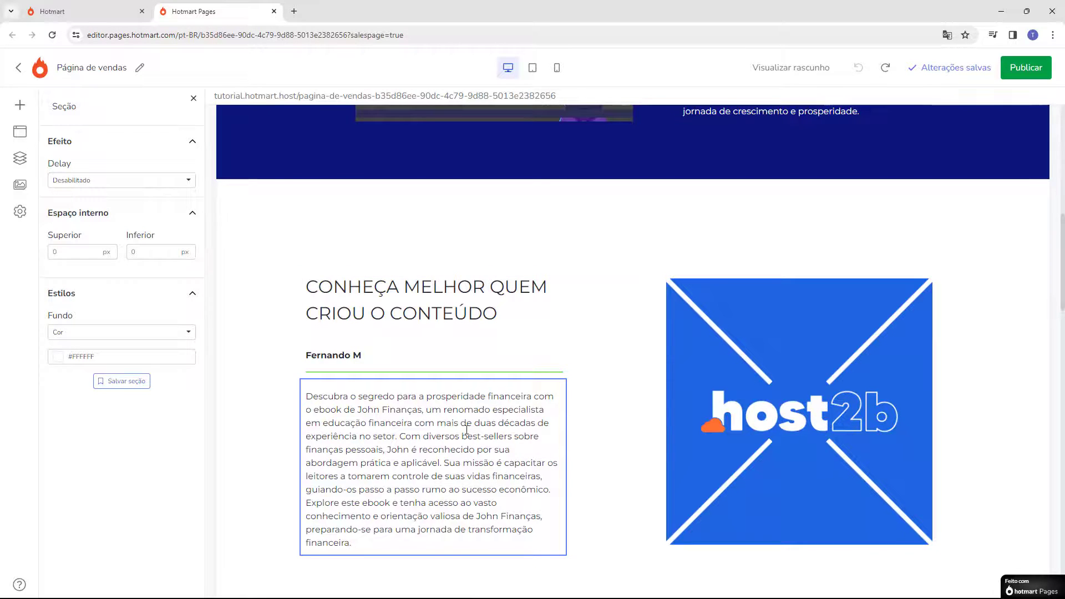
{"action": "scroll", "coordinate": [466, 430], "scroll_direction": "up", "scroll_amount": 10}
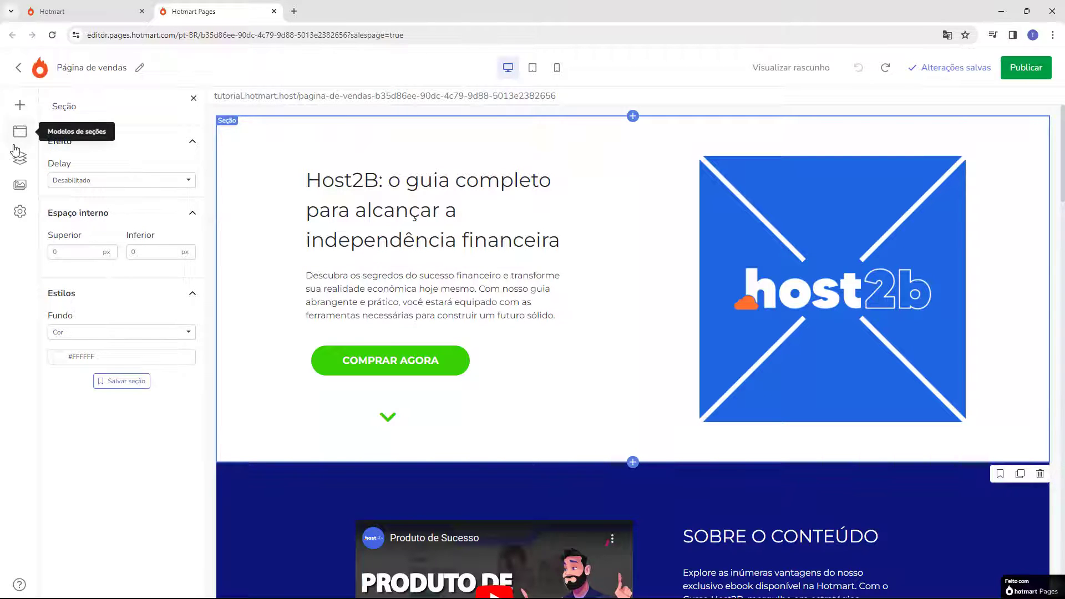
Try adding a title element below the hero's COMPRAR AGORA button, and undo the insertion.
{"action": "left_click", "coordinate": [19, 108]}
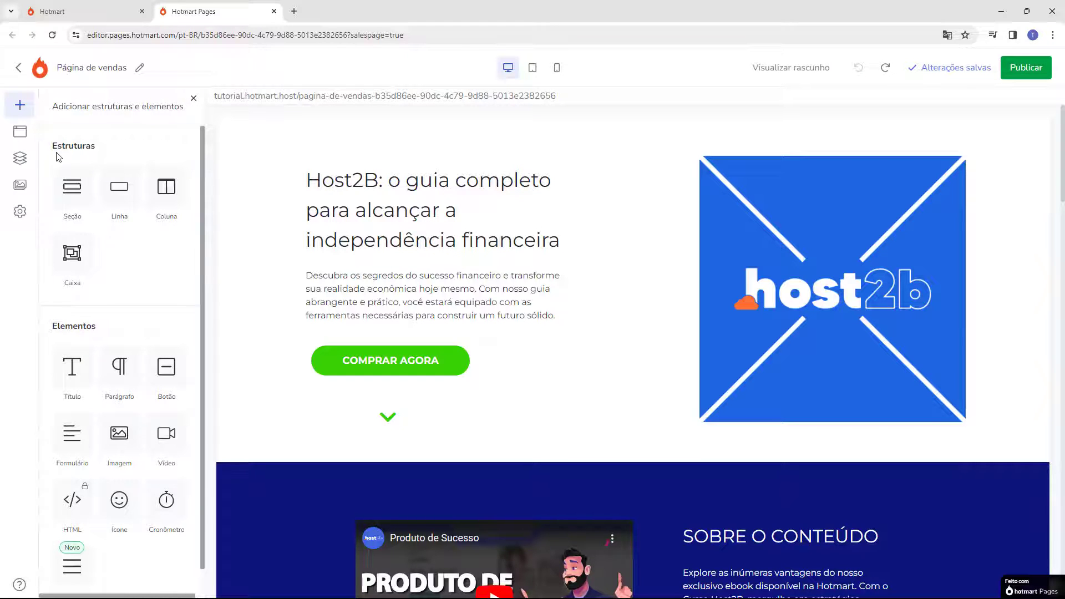
{"action": "scroll", "coordinate": [117, 238], "scroll_direction": "down", "scroll_amount": 1}
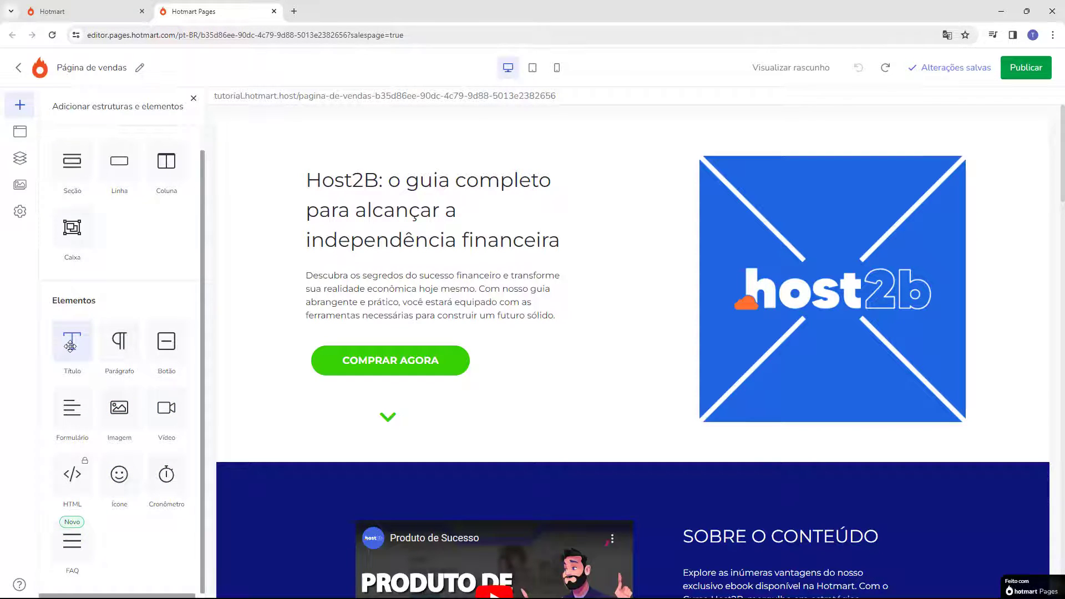
{"action": "left_click_drag", "start_coordinate": [70, 346], "coordinate": [390, 413]}
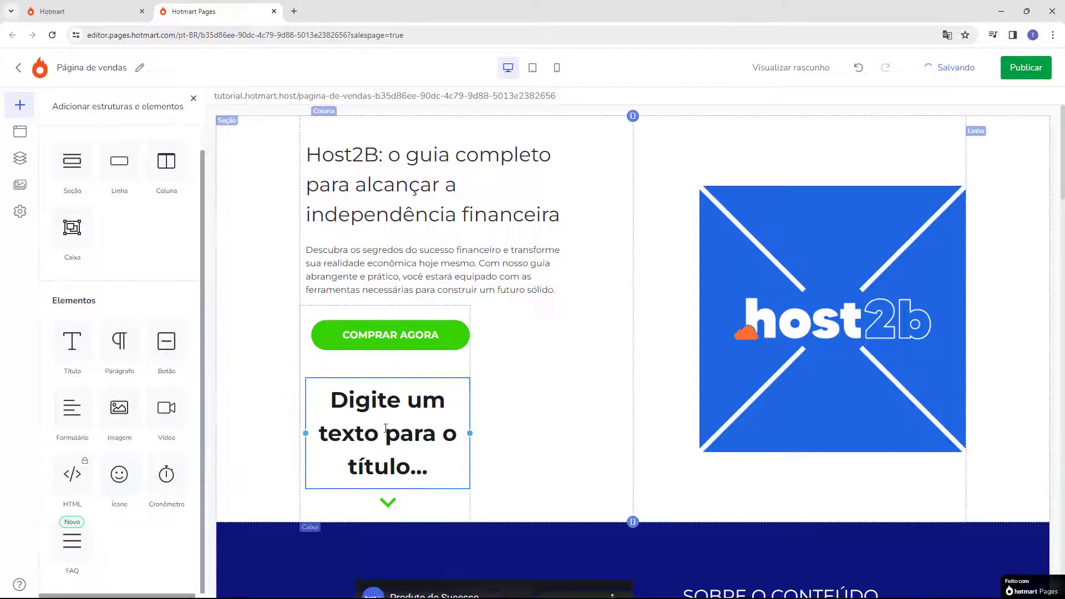
{"action": "key", "text": "ctrl+z"}
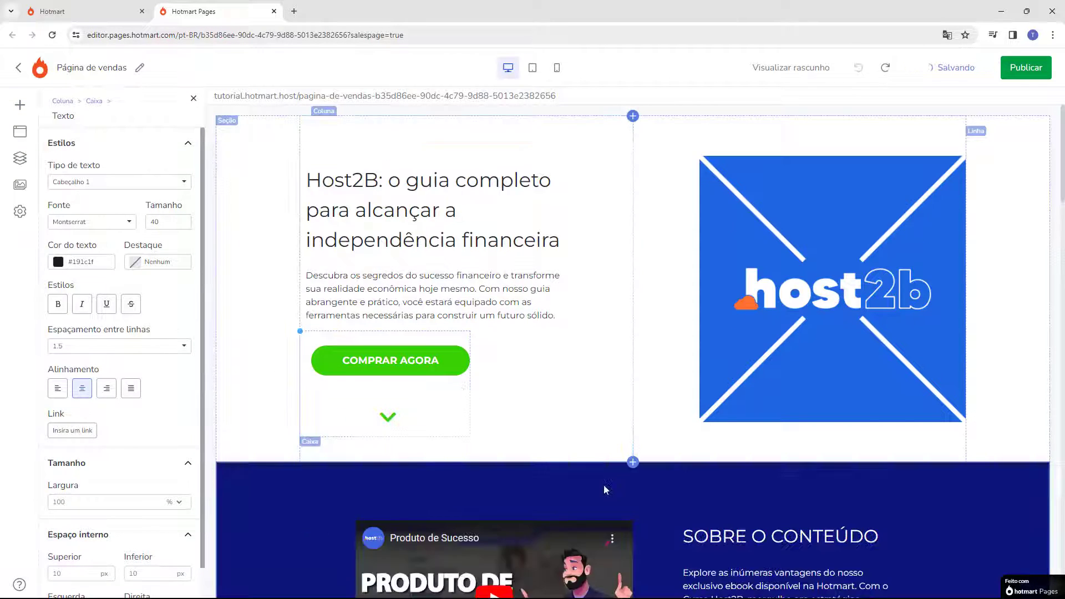
{"action": "left_click", "coordinate": [615, 477]}
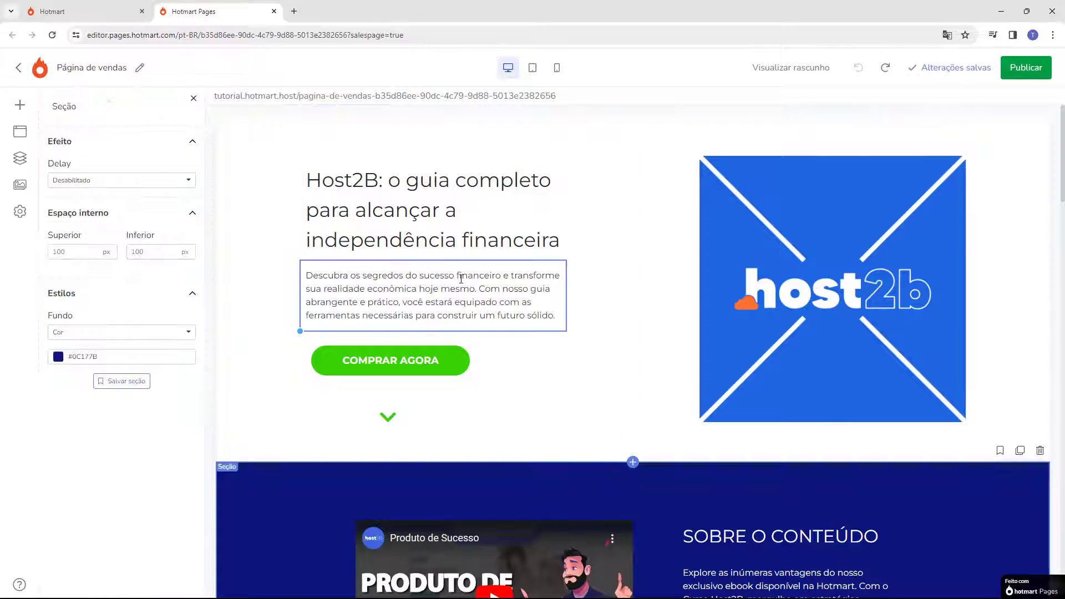
Browse the ready-made section templates in the Cabeçalho, Captura and CTA categories.
{"action": "left_click", "coordinate": [20, 135]}
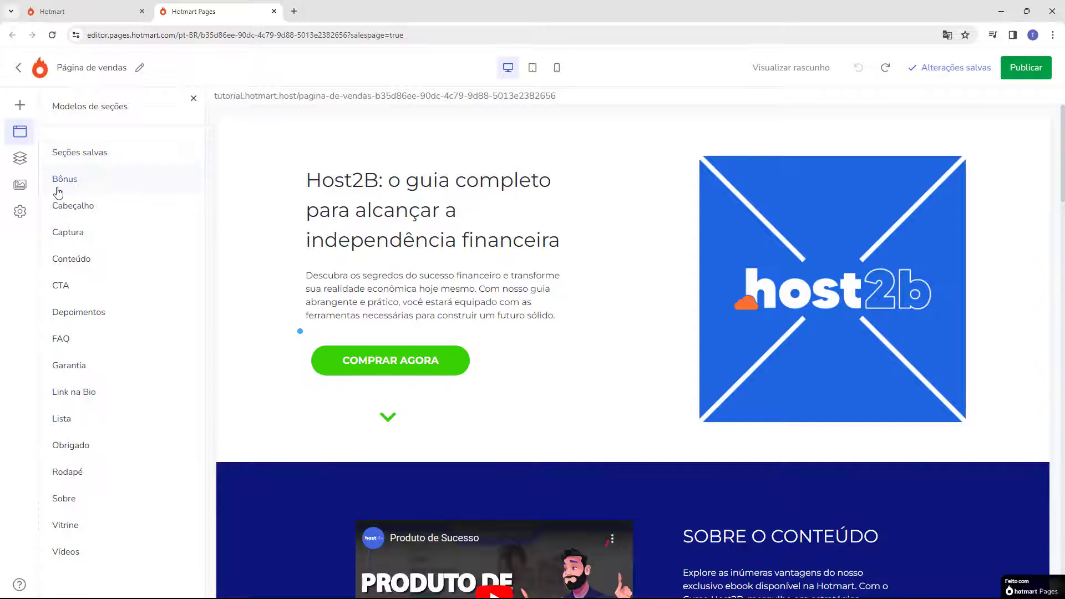
{"action": "left_click", "coordinate": [83, 207]}
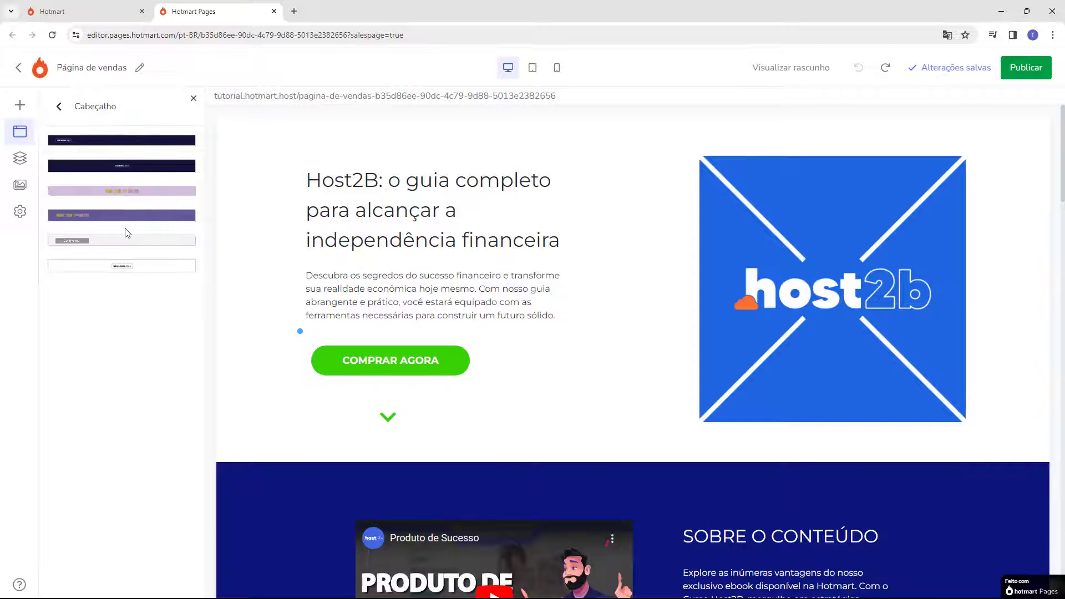
{"action": "left_click", "coordinate": [60, 108]}
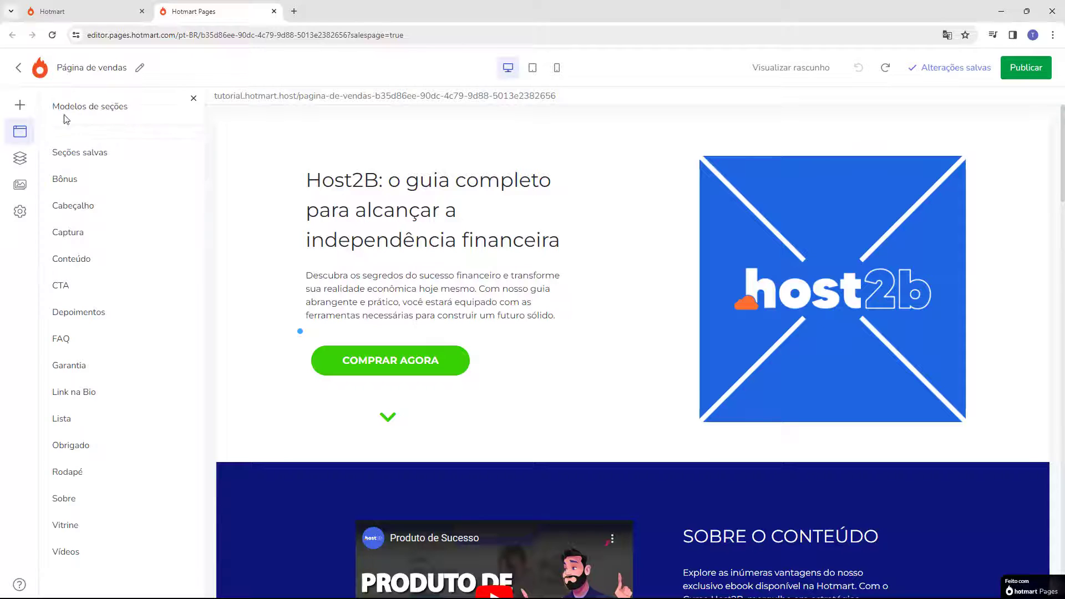
{"action": "left_click", "coordinate": [86, 233]}
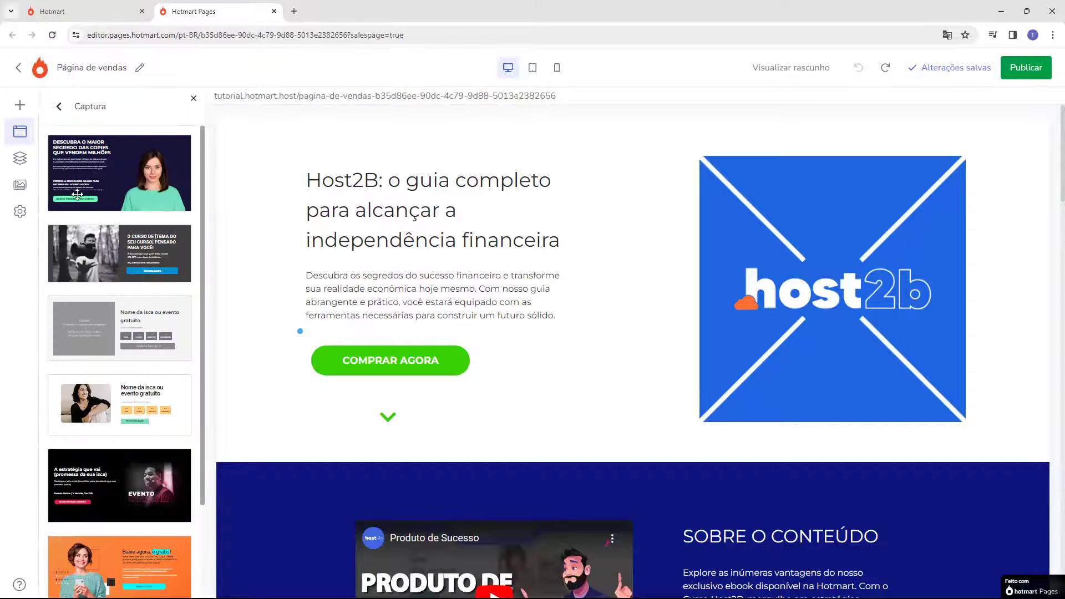
{"action": "scroll", "coordinate": [83, 244], "scroll_direction": "down", "scroll_amount": 2}
{"action": "scroll", "coordinate": [106, 388], "scroll_direction": "up", "scroll_amount": 2}
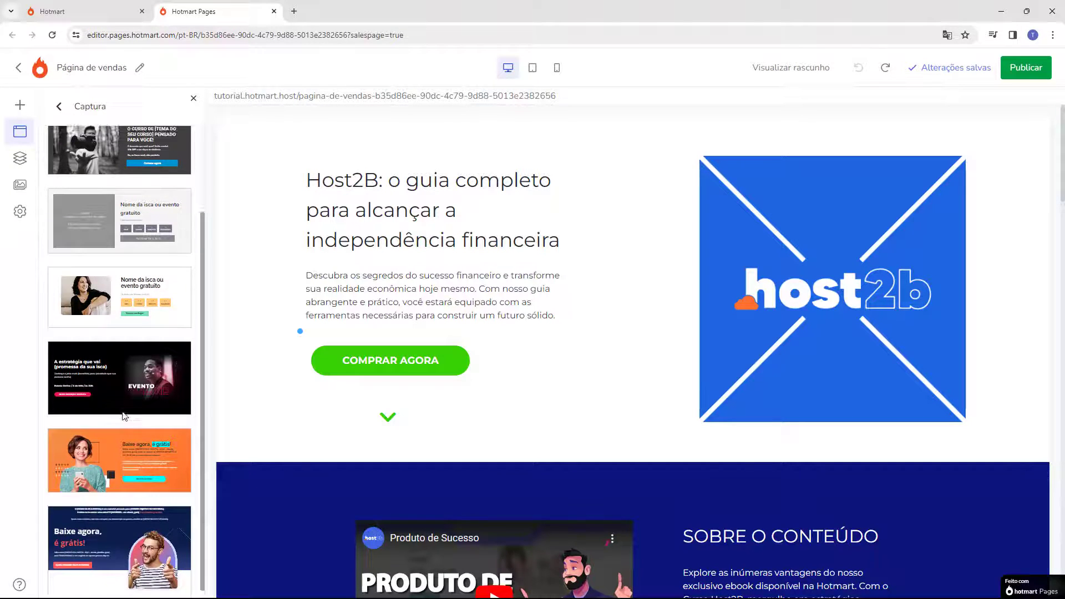
{"action": "left_click", "coordinate": [59, 107]}
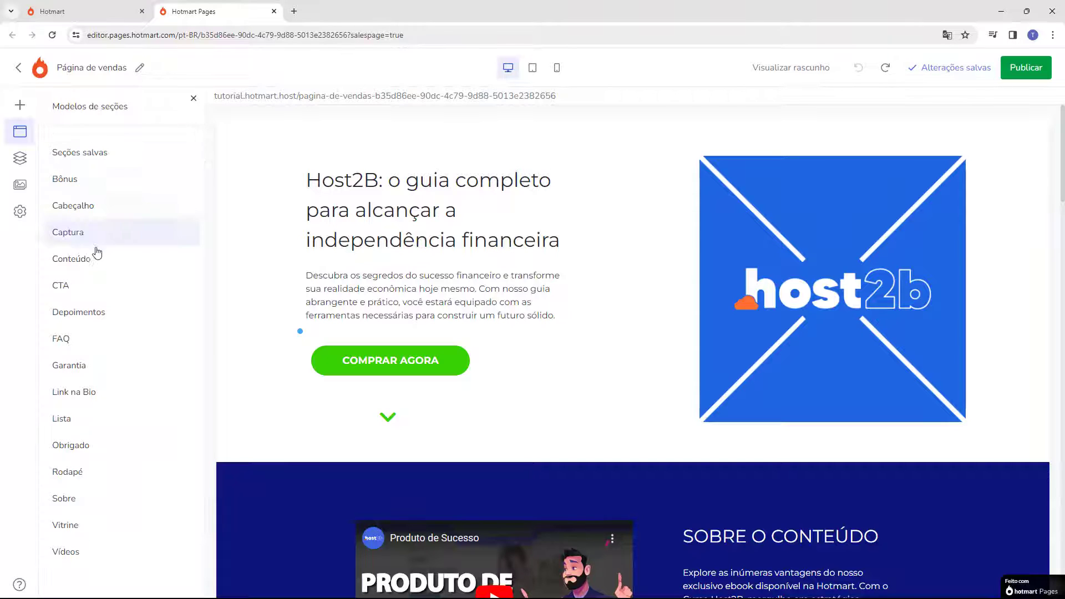
{"action": "left_click", "coordinate": [92, 286]}
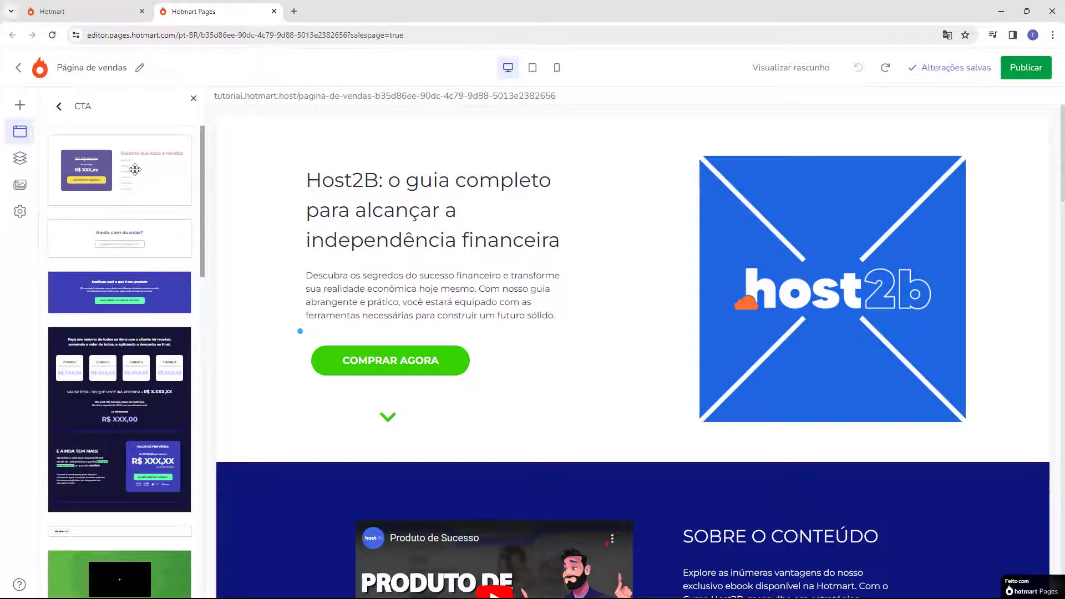
{"action": "scroll", "coordinate": [162, 179], "scroll_direction": "down", "scroll_amount": 2}
{"action": "scroll", "coordinate": [162, 179], "scroll_direction": "down", "scroll_amount": 12}
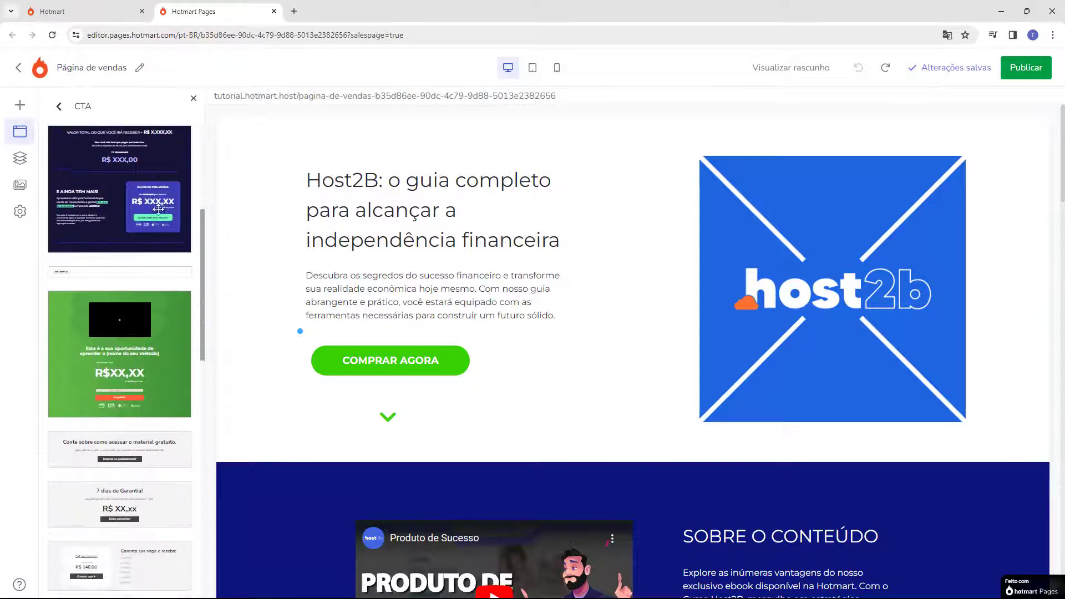
{"action": "scroll", "coordinate": [158, 209], "scroll_direction": "down", "scroll_amount": 4}
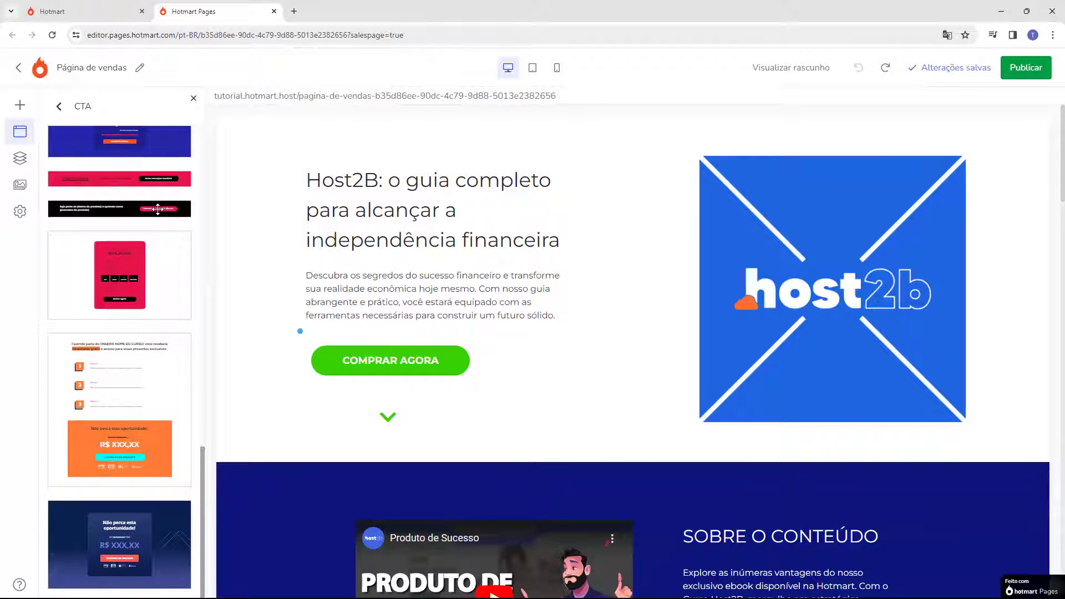
Browse the section templates in the FAQ and Link na Bio categories, and return to the category list.
{"action": "left_click", "coordinate": [59, 106]}
{"action": "left_click", "coordinate": [111, 339]}
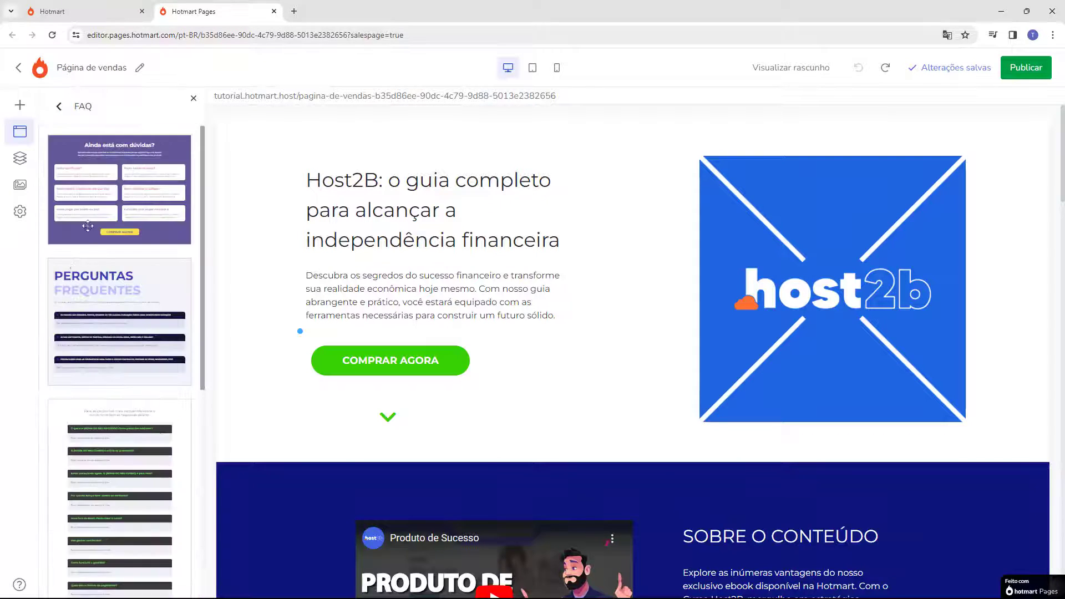
{"action": "scroll", "coordinate": [114, 311], "scroll_direction": "down", "scroll_amount": 3}
{"action": "scroll", "coordinate": [114, 310], "scroll_direction": "up", "scroll_amount": 5}
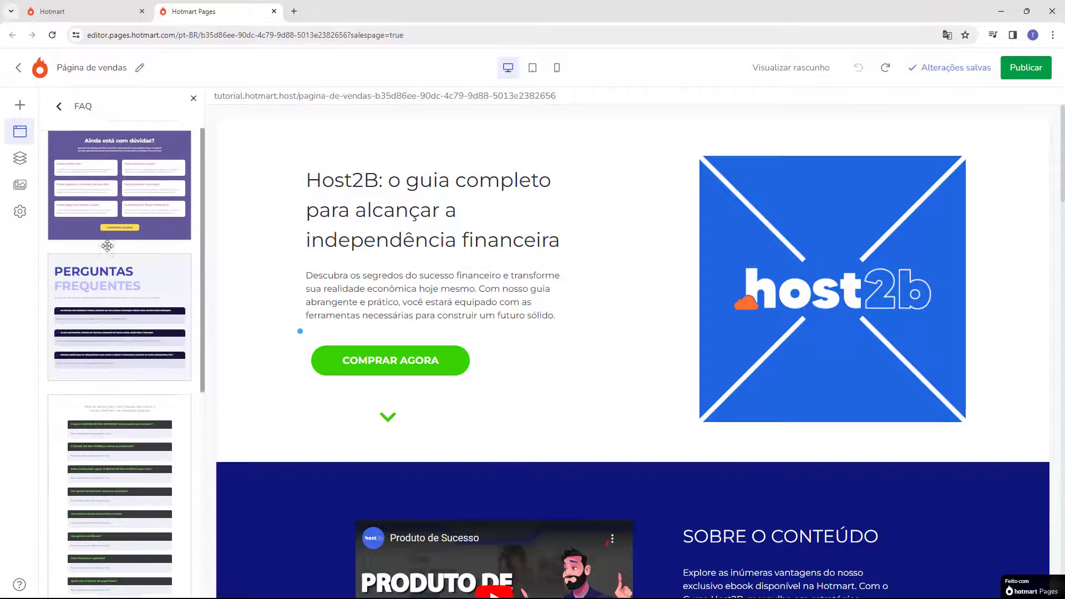
{"action": "left_click", "coordinate": [58, 106]}
{"action": "left_click", "coordinate": [83, 392]}
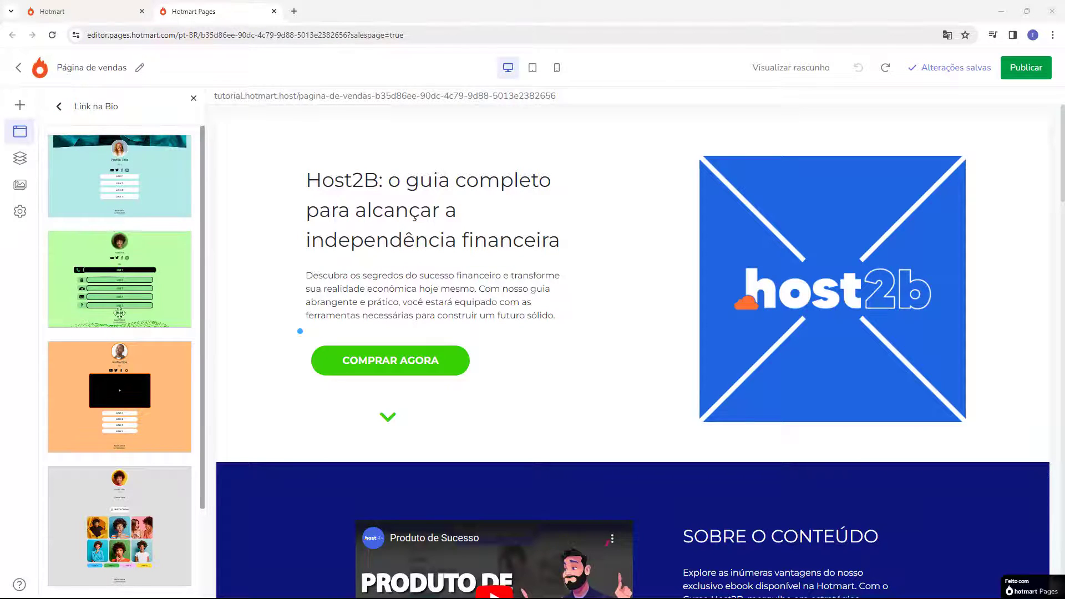
{"action": "scroll", "coordinate": [90, 319], "scroll_direction": "down", "scroll_amount": 2}
{"action": "key", "text": "Escape"}
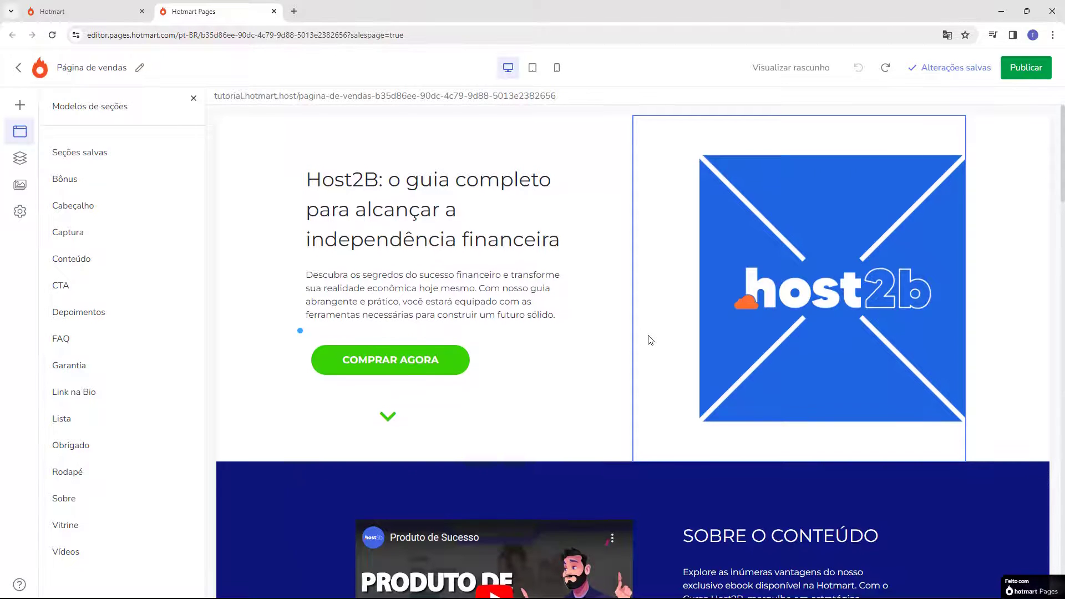
Review the sales page's sections from the hero to the Perguntas frequentes section and back.
{"action": "scroll", "coordinate": [648, 336], "scroll_direction": "down", "scroll_amount": 9}
{"action": "scroll", "coordinate": [657, 337], "scroll_direction": "down", "scroll_amount": 6}
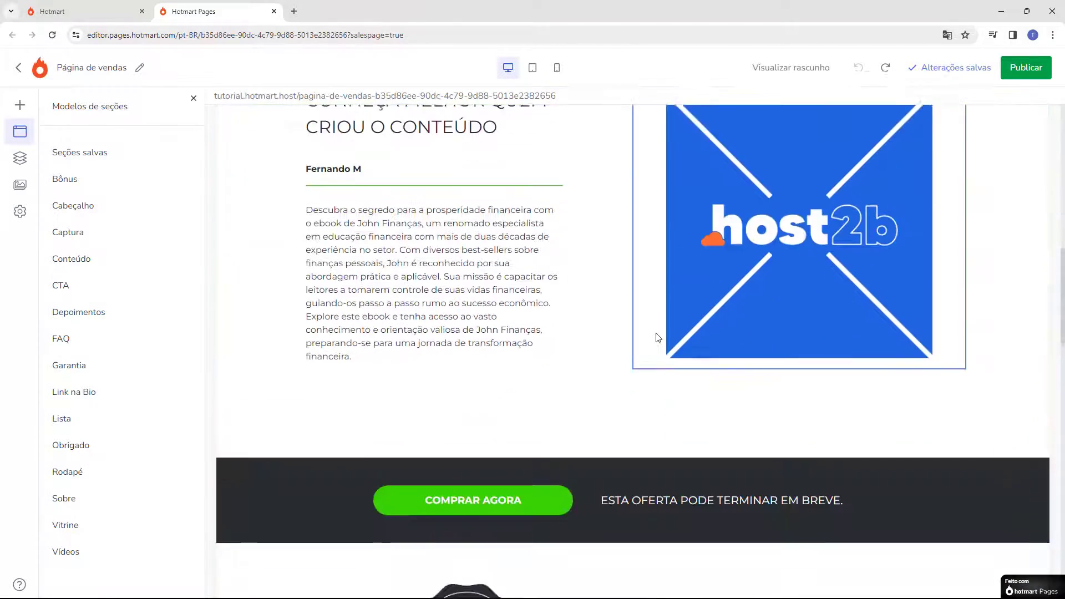
{"action": "scroll", "coordinate": [656, 337], "scroll_direction": "down", "scroll_amount": 10}
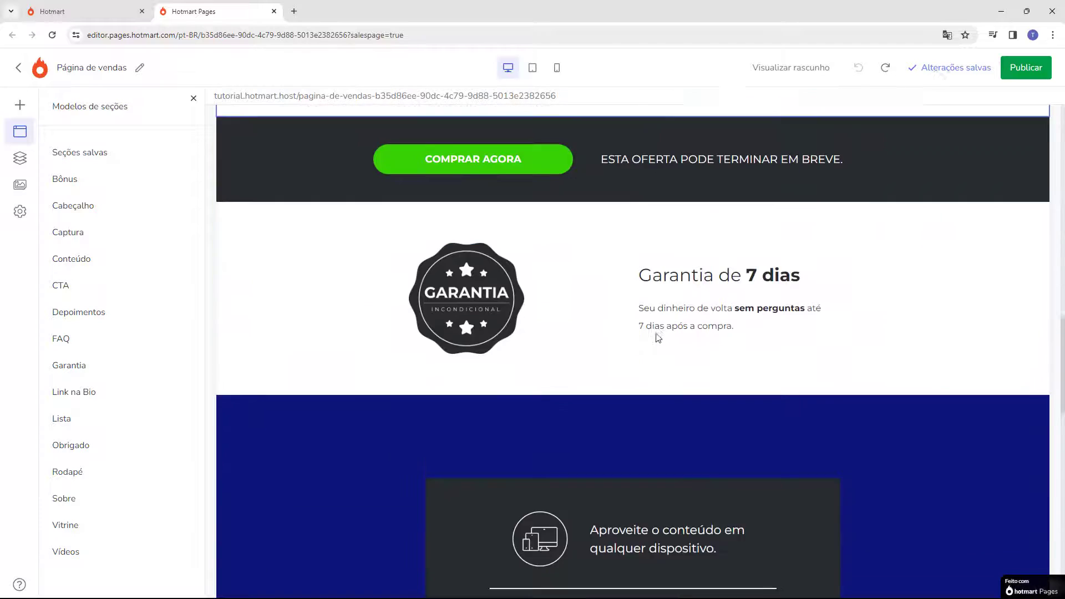
{"action": "scroll", "coordinate": [655, 332], "scroll_direction": "down", "scroll_amount": 8}
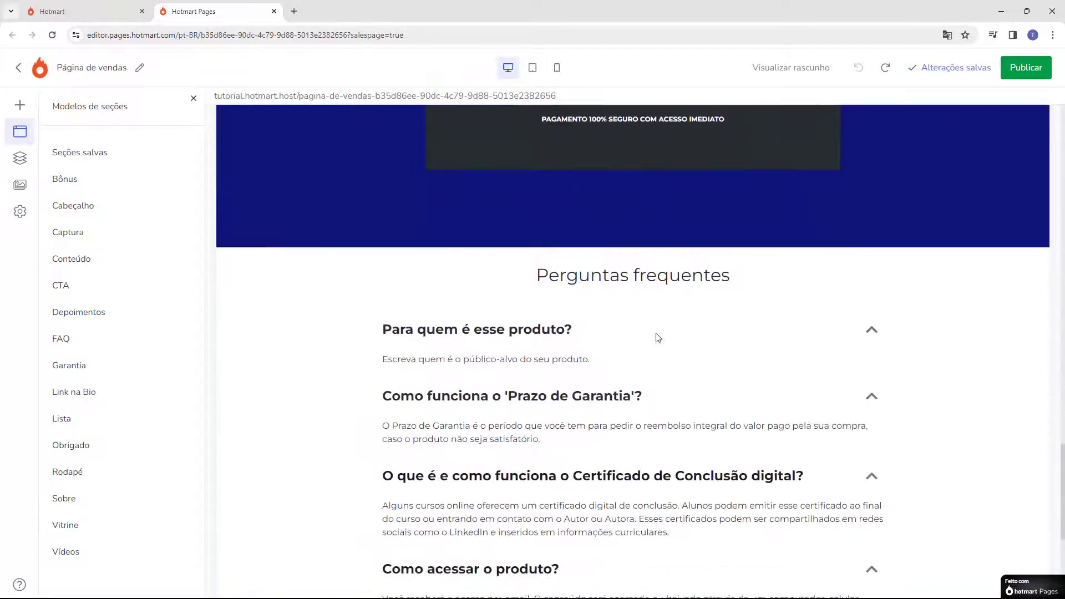
{"action": "scroll", "coordinate": [656, 333], "scroll_direction": "up", "scroll_amount": 3}
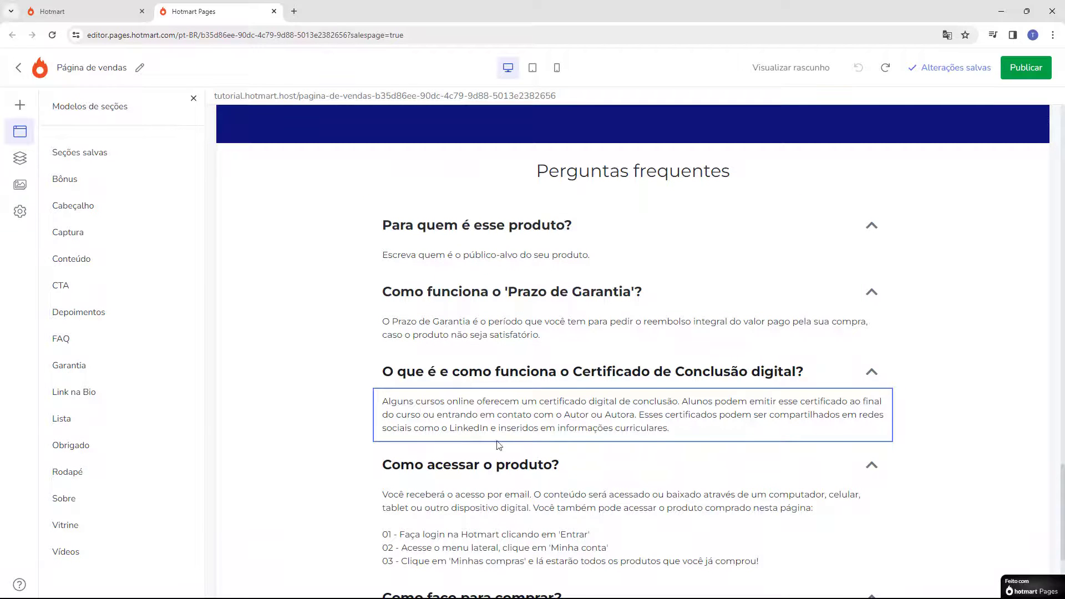
{"action": "scroll", "coordinate": [511, 445], "scroll_direction": "up", "scroll_amount": 4}
{"action": "scroll", "coordinate": [511, 445], "scroll_direction": "up", "scroll_amount": 10}
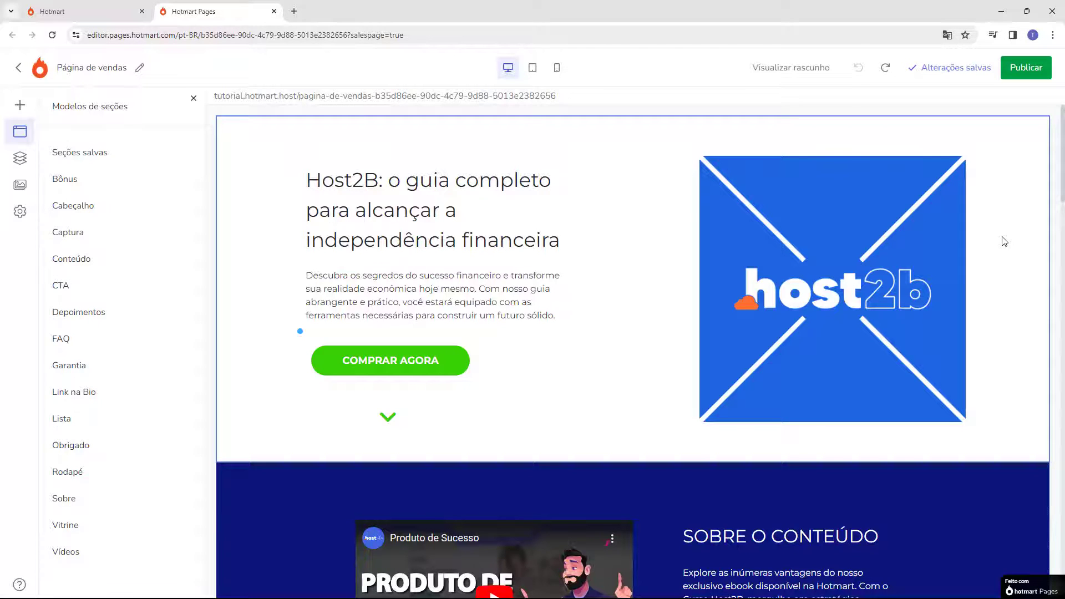
Delete the whole hero section containing the Host2B headline, buy button and product image.
{"action": "left_click", "coordinate": [1025, 240]}
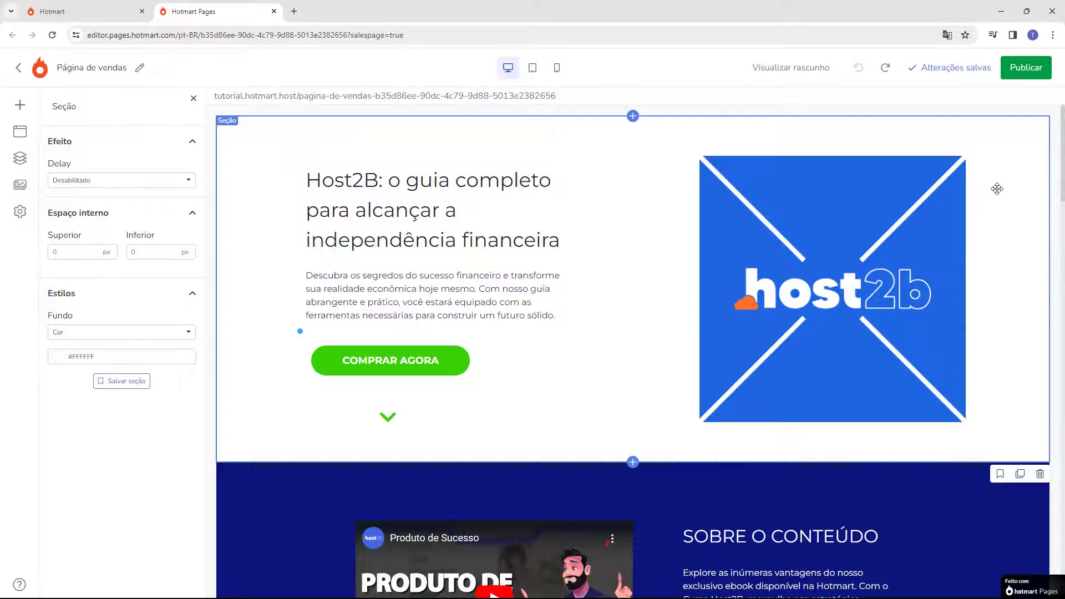
{"action": "left_click", "coordinate": [1039, 475]}
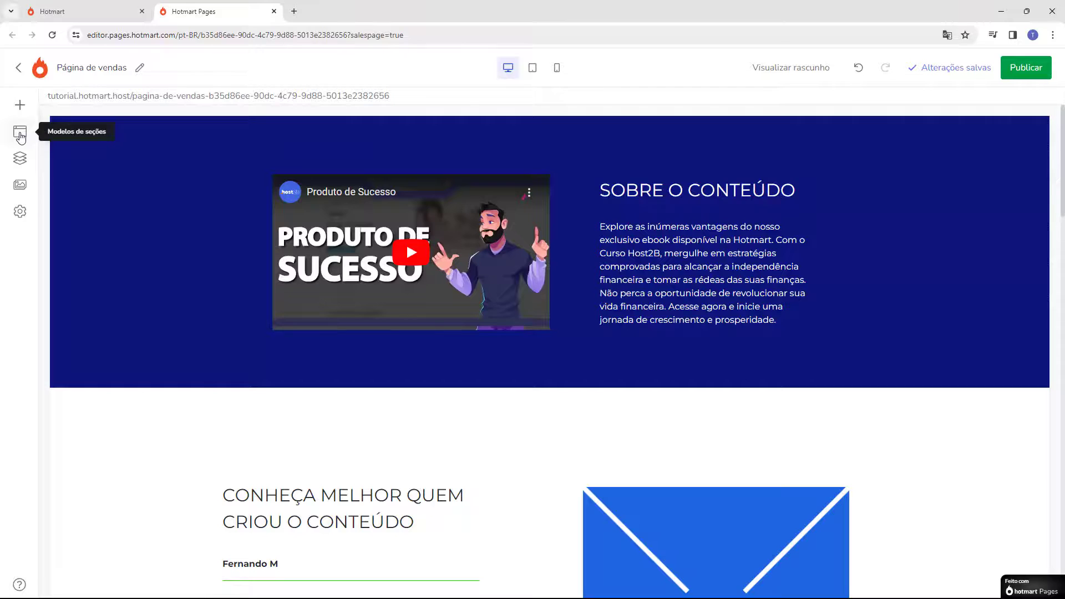
Add the dark "GANHE DE 1.000 A 2.500 REAIS PRESTANDO SERVIÇOS" template from the Vitrine category as the page's first section and review it.
{"action": "left_click", "coordinate": [20, 136]}
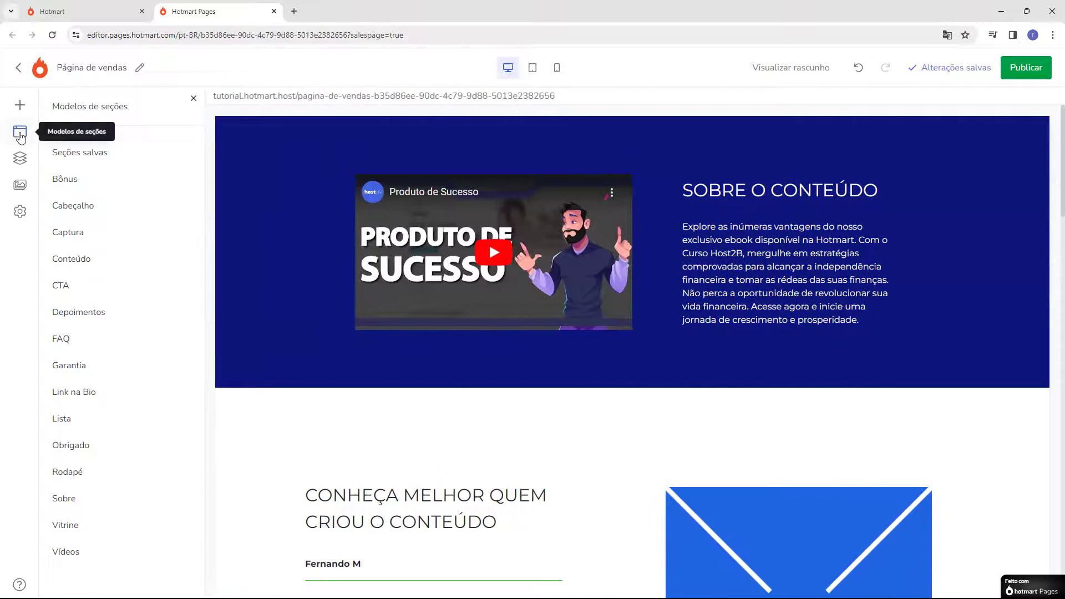
{"action": "left_click", "coordinate": [72, 528]}
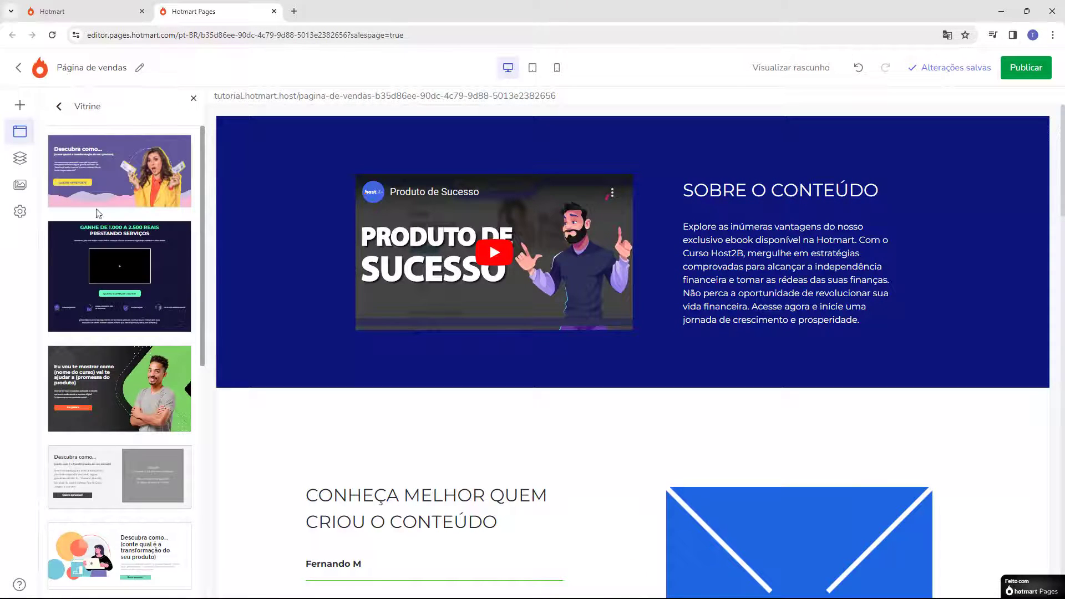
{"action": "scroll", "coordinate": [104, 210], "scroll_direction": "down", "scroll_amount": 8}
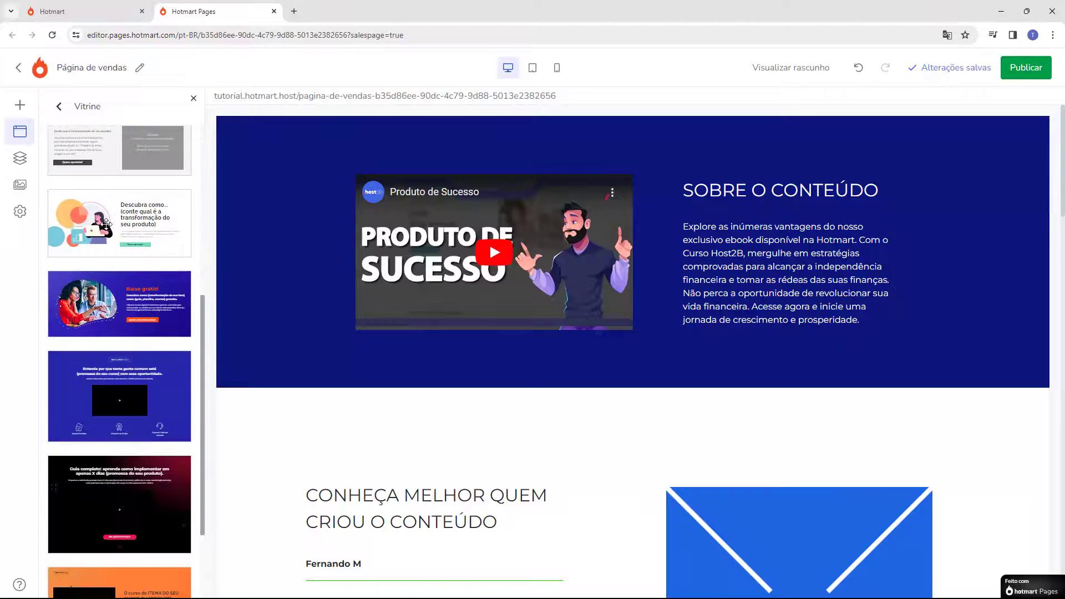
{"action": "scroll", "coordinate": [104, 236], "scroll_direction": "down", "scroll_amount": 1}
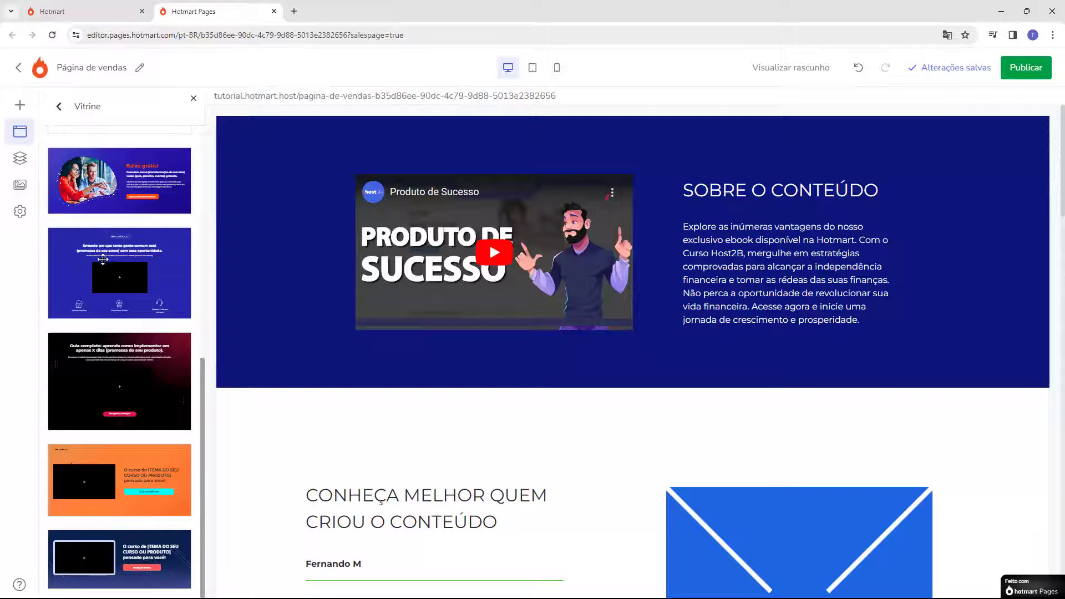
{"action": "scroll", "coordinate": [103, 272], "scroll_direction": "up", "scroll_amount": 9}
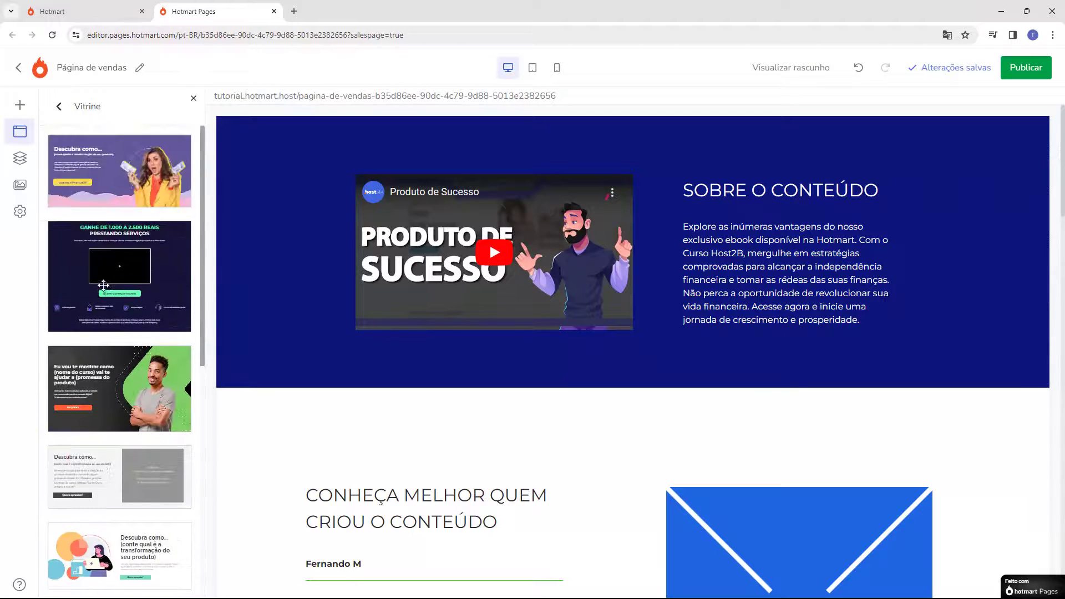
{"action": "left_click_drag", "start_coordinate": [103, 285], "coordinate": [627, 131]}
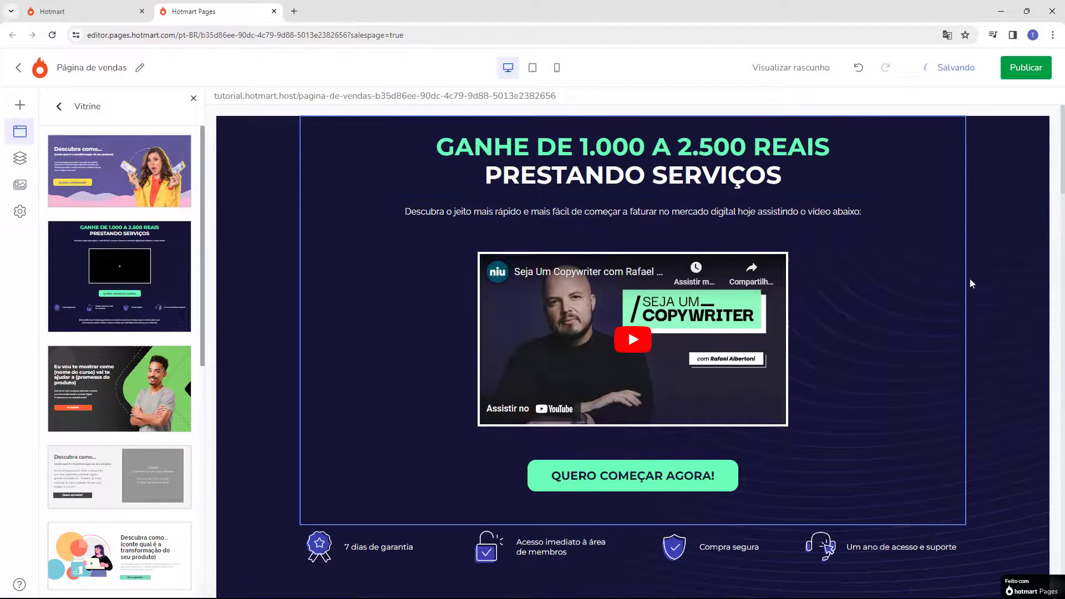
{"action": "left_click", "coordinate": [972, 284]}
{"action": "scroll", "coordinate": [958, 266], "scroll_direction": "down", "scroll_amount": 3}
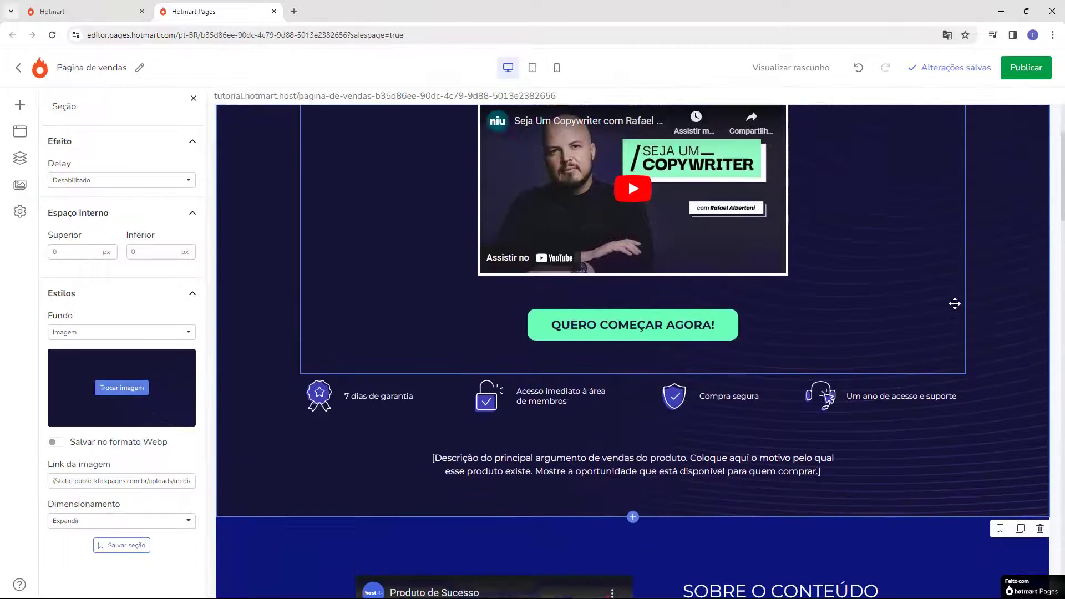
{"action": "scroll", "coordinate": [954, 303], "scroll_direction": "up", "scroll_amount": 3}
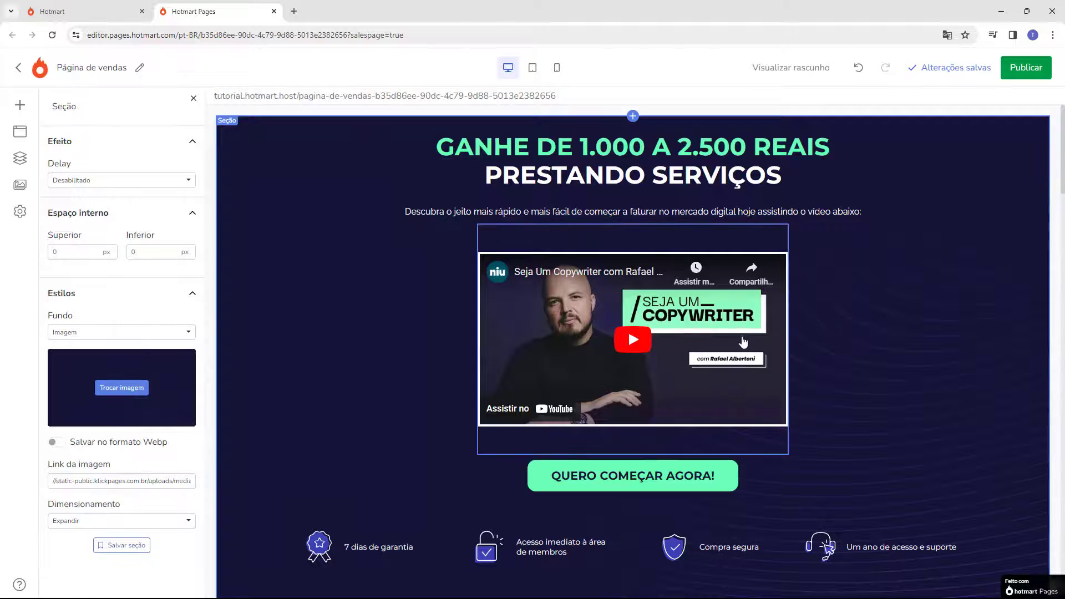
Replace the video link in the new section's video element with the YouTube embed link of the "Produto de Sucesso" video.
{"action": "left_click", "coordinate": [753, 424]}
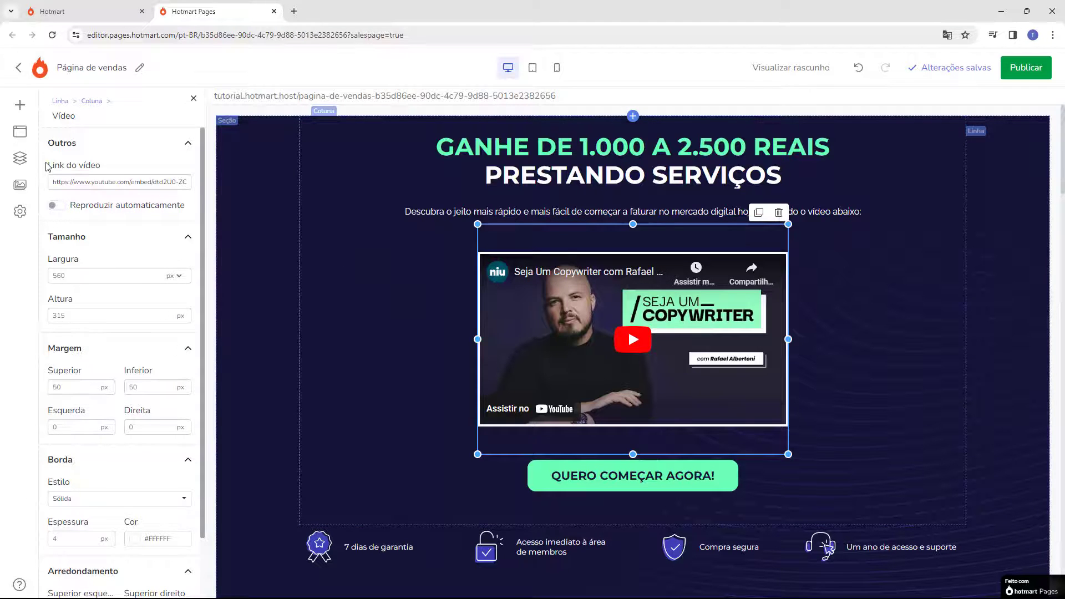
{"action": "triple_click", "coordinate": [84, 177]}
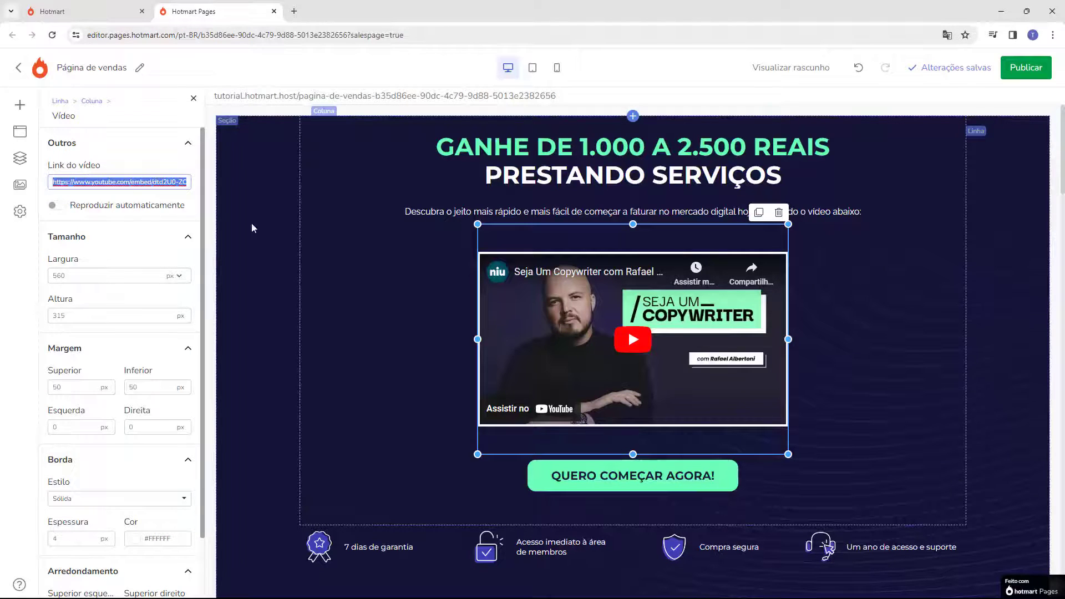
{"action": "key", "text": "ctrl+v"}
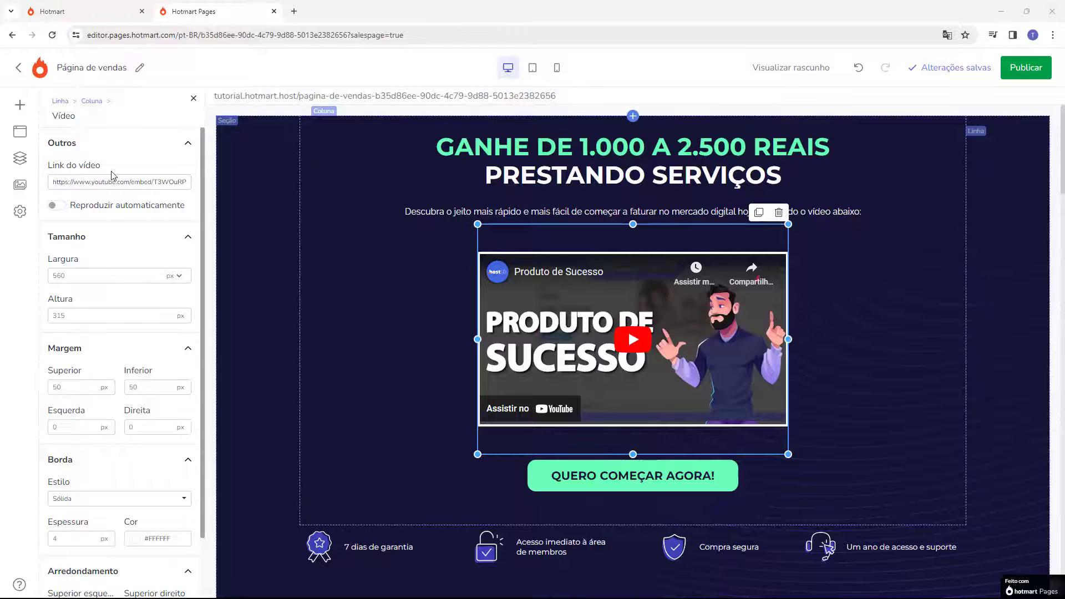
{"action": "left_click", "coordinate": [882, 349]}
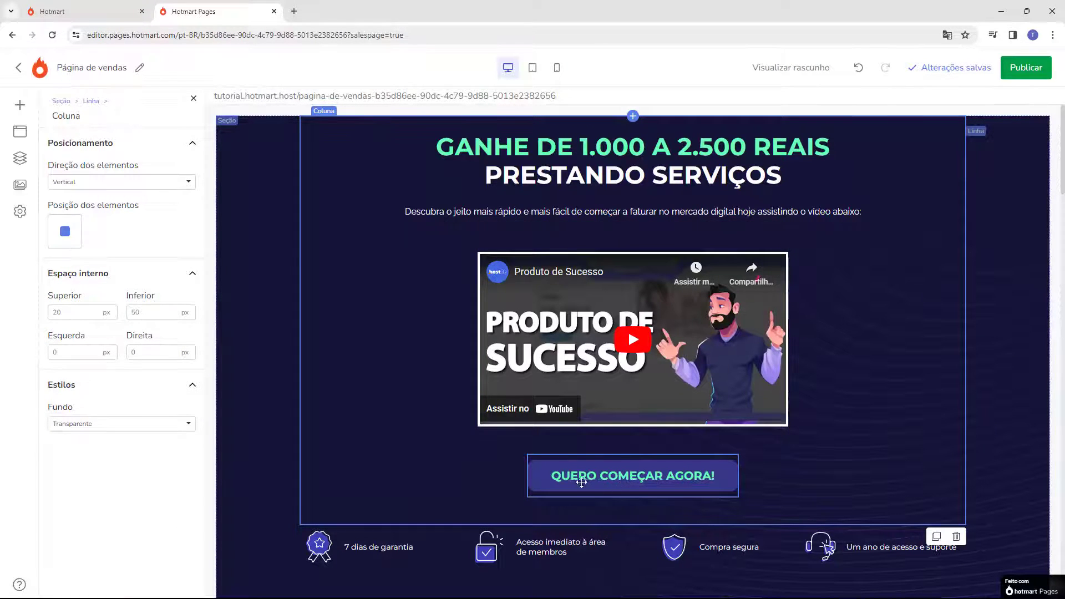
Examine the link action and destination URL settings of the "QUERO COMEÇAR AGORA!" button and the section's other content.
{"action": "left_click", "coordinate": [673, 481]}
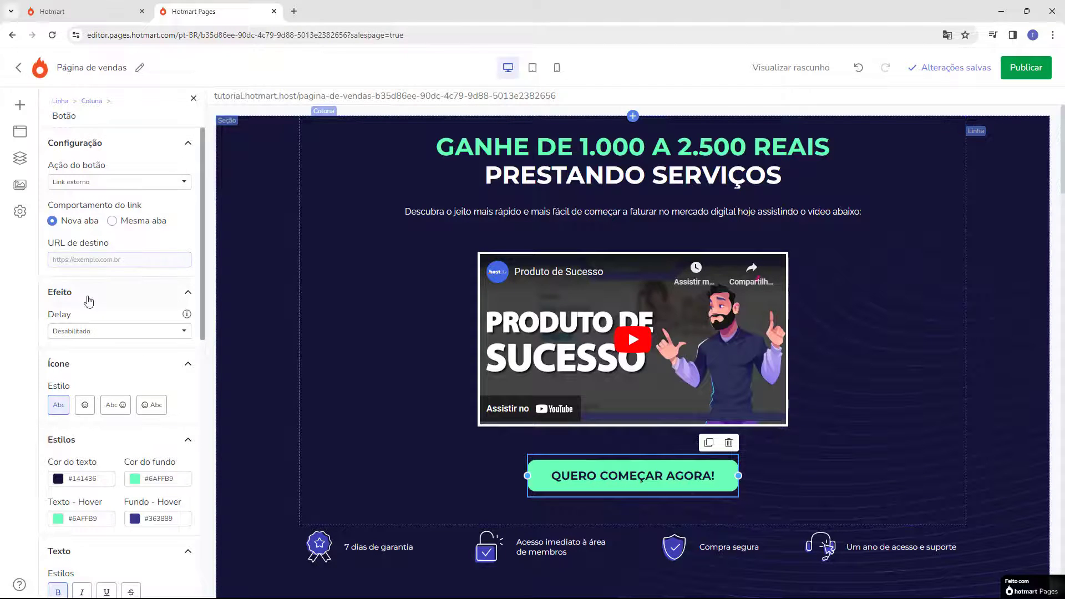
{"action": "left_click", "coordinate": [91, 259]}
{"action": "left_click", "coordinate": [290, 274]}
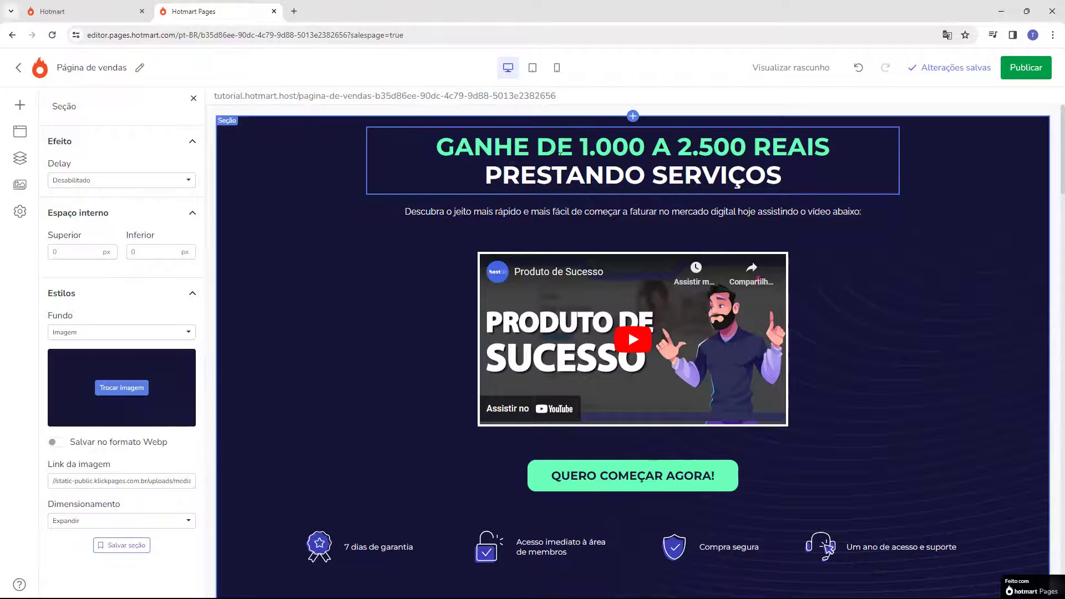
{"action": "scroll", "coordinate": [539, 202], "scroll_direction": "down", "scroll_amount": 2}
{"action": "scroll", "coordinate": [541, 147], "scroll_direction": "down", "scroll_amount": 1}
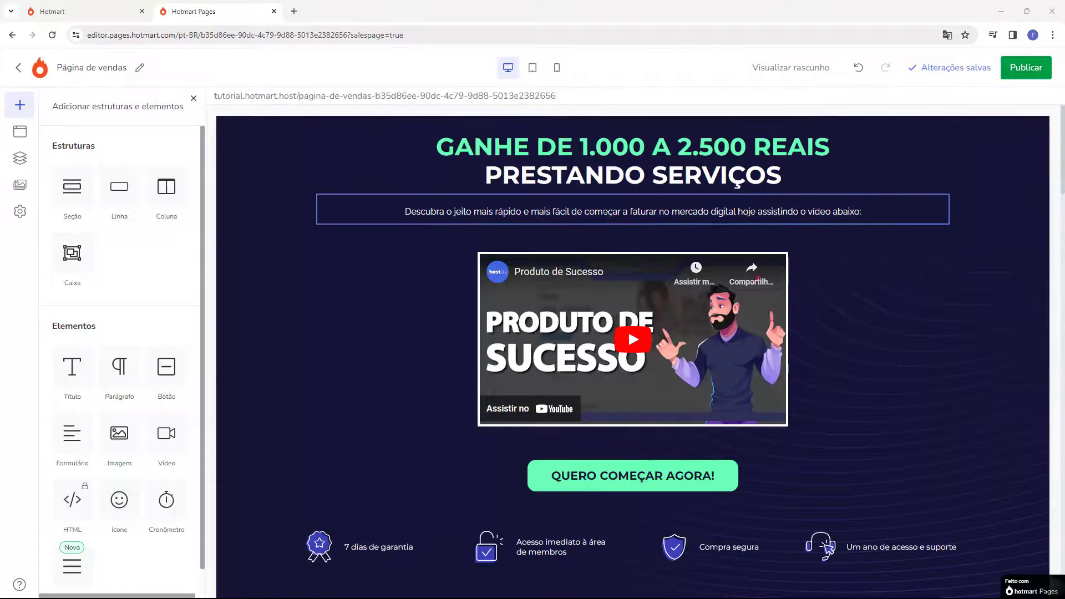
Open the page address settings, try to add a new domain on the Domínios page, and return to the editor.
{"action": "left_click", "coordinate": [18, 215]}
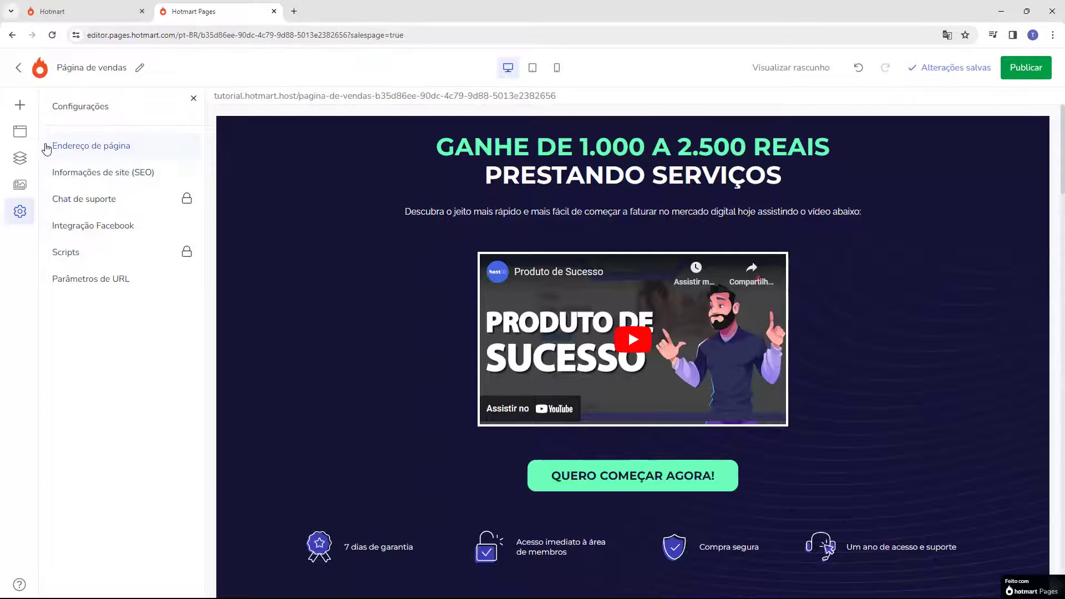
{"action": "left_click", "coordinate": [108, 151]}
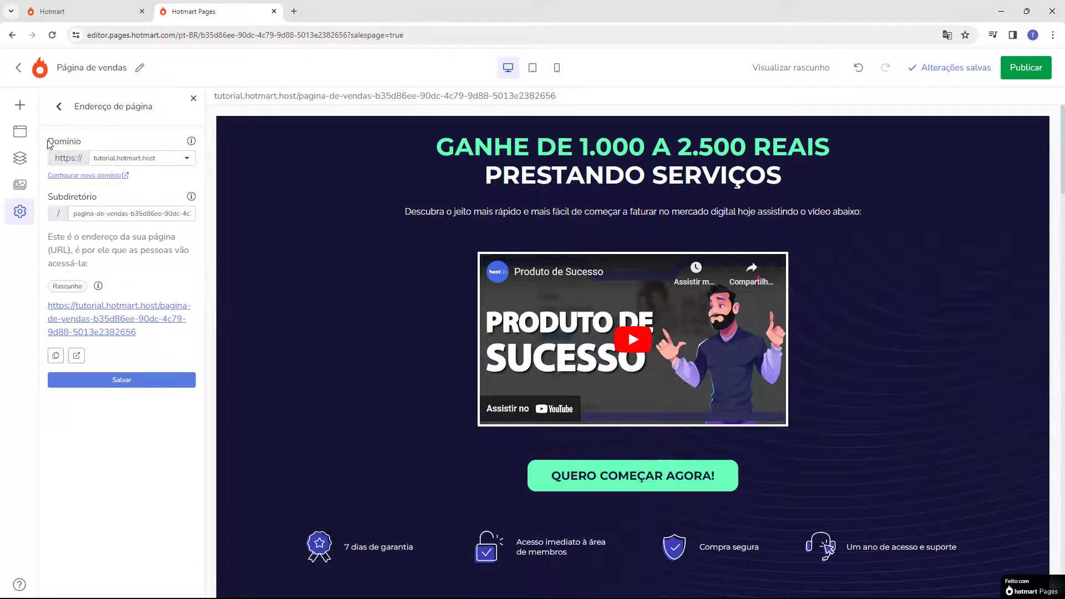
{"action": "left_click", "coordinate": [94, 160]}
{"action": "left_click", "coordinate": [95, 153]}
{"action": "left_click", "coordinate": [82, 176]}
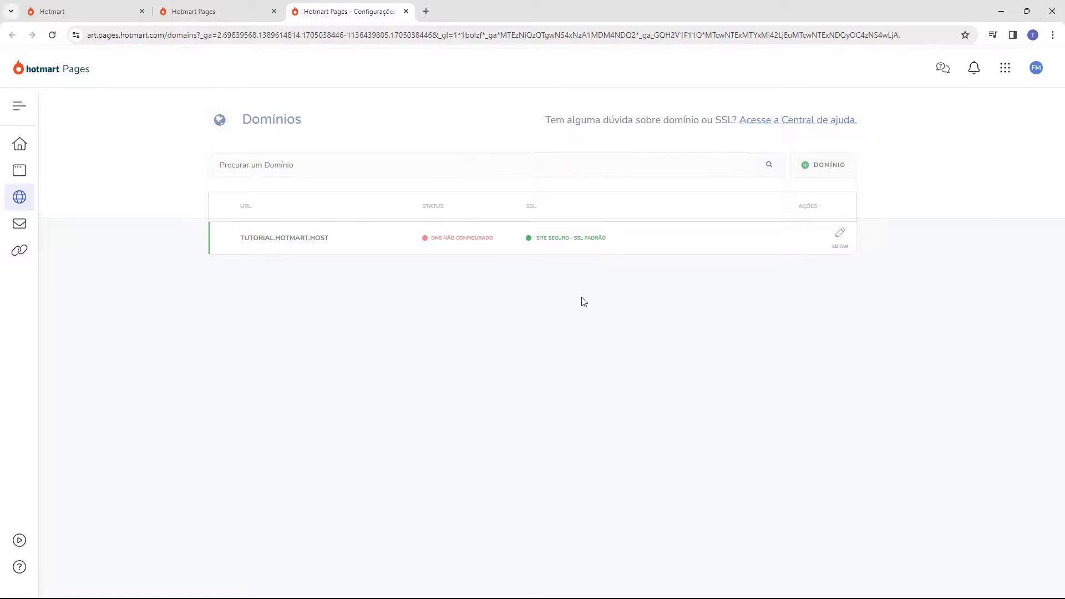
{"action": "left_click", "coordinate": [818, 174]}
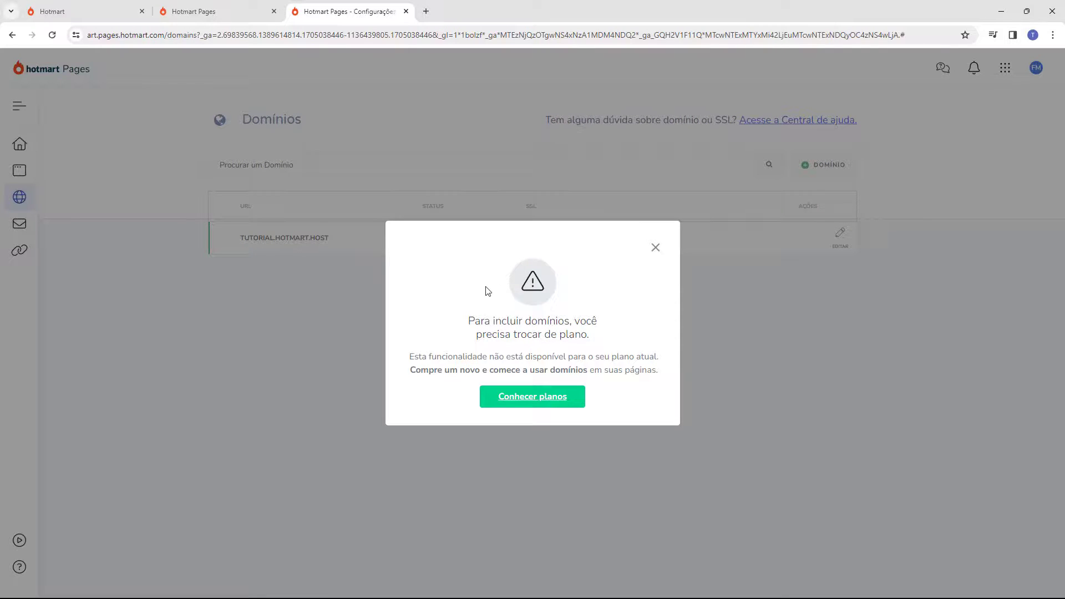
{"action": "middle_click", "coordinate": [329, 16]}
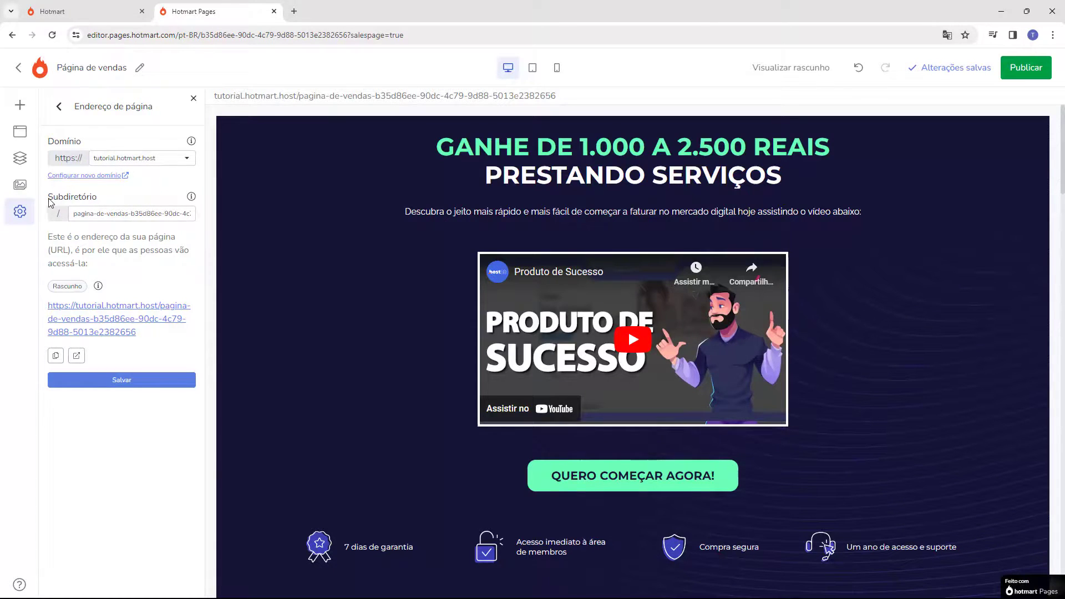
Set the page address subdirectory to "curso-host2b" and save it.
{"action": "left_click", "coordinate": [76, 214]}
{"action": "left_click_drag", "start_coordinate": [77, 214], "coordinate": [203, 219]}
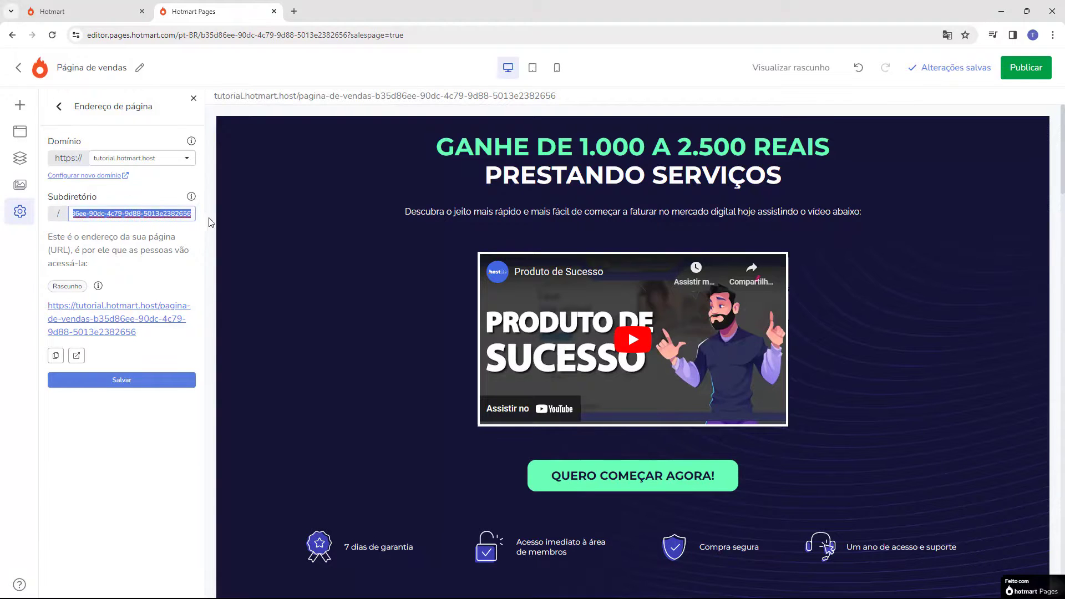
{"action": "triple_click", "coordinate": [133, 216]}
{"action": "key", "text": "BackSpace"}
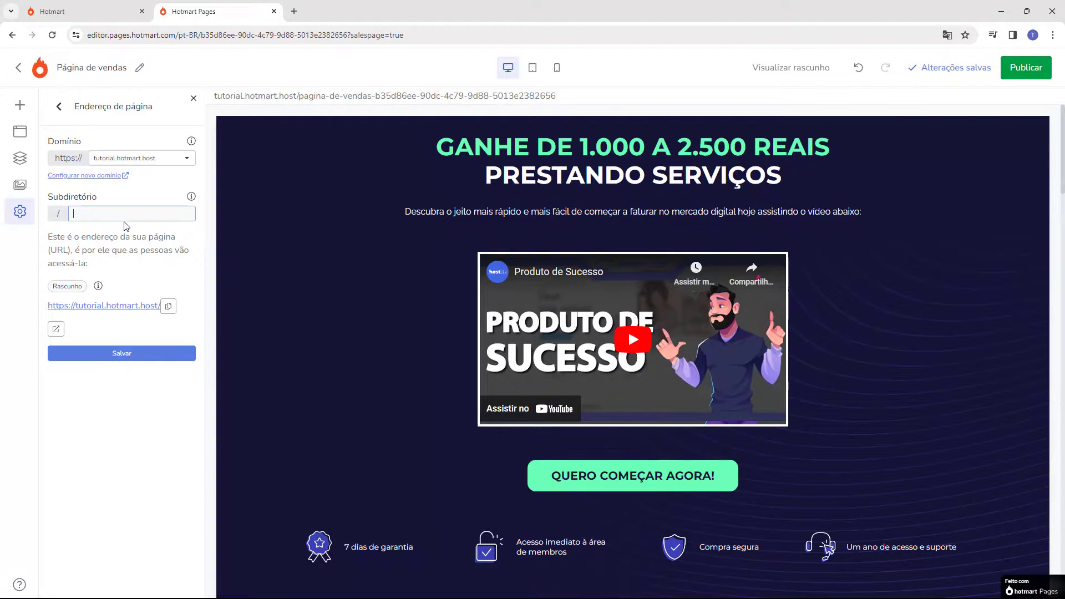
{"action": "type", "text": "curso-host2b"}
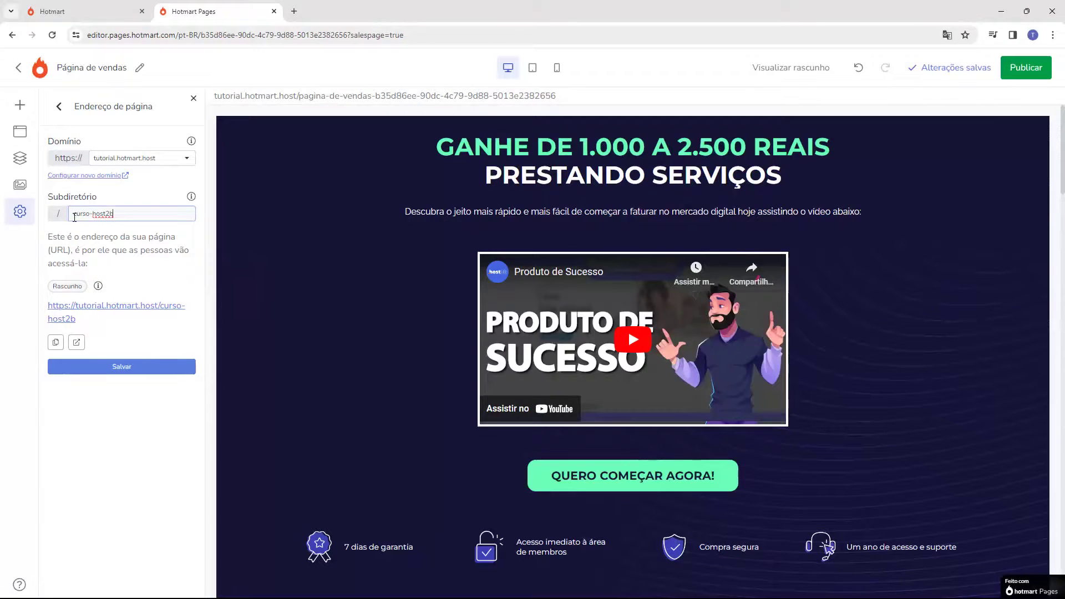
{"action": "left_click_drag", "start_coordinate": [73, 215], "coordinate": [129, 218]}
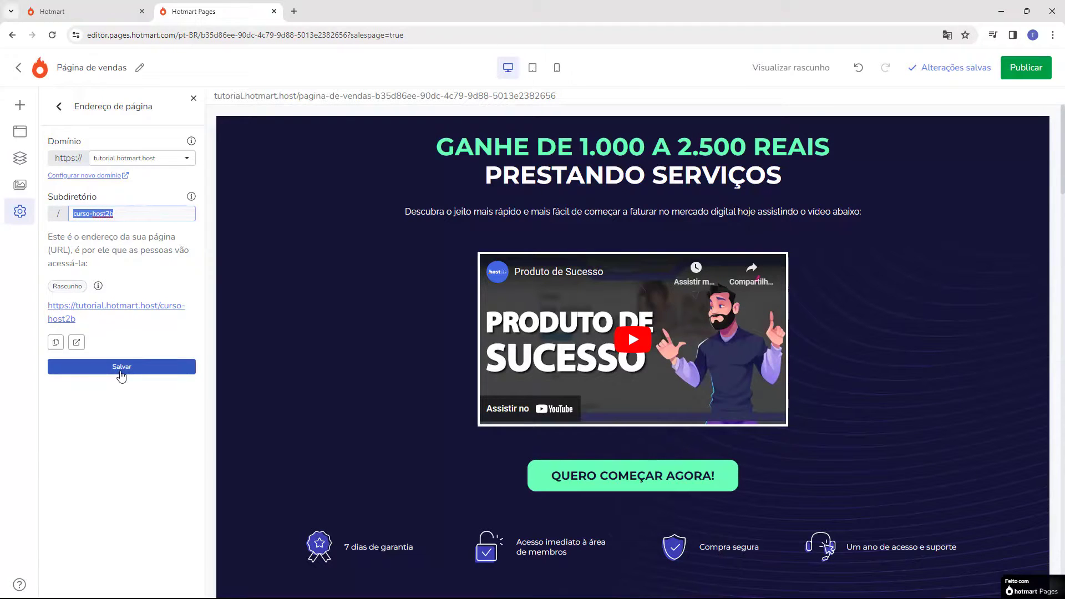
{"action": "left_click", "coordinate": [120, 375]}
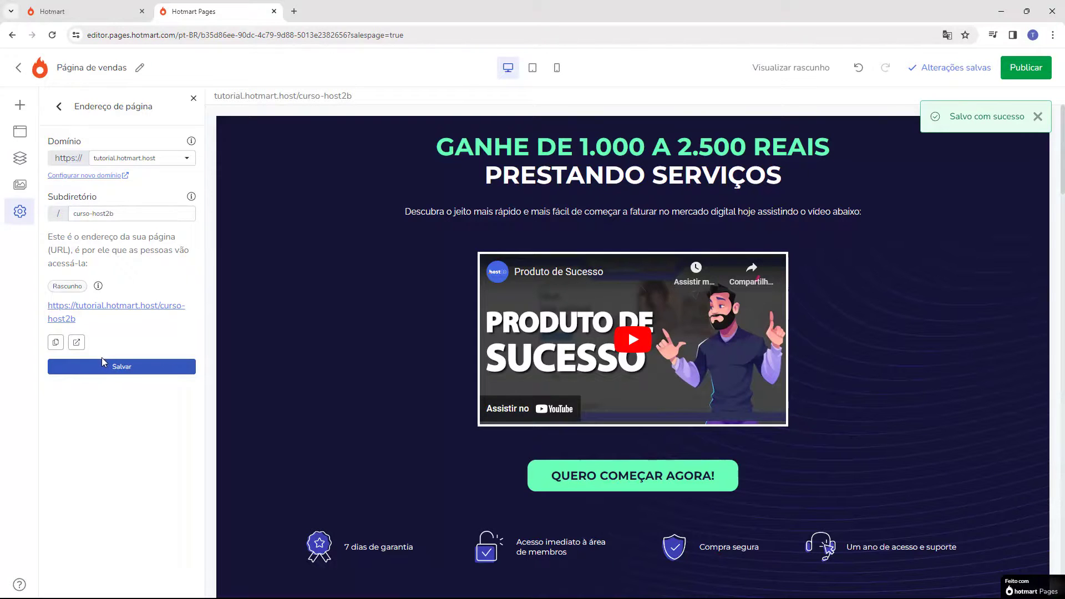
Publish the sales page and open its public URL.
{"action": "left_click", "coordinate": [1024, 72]}
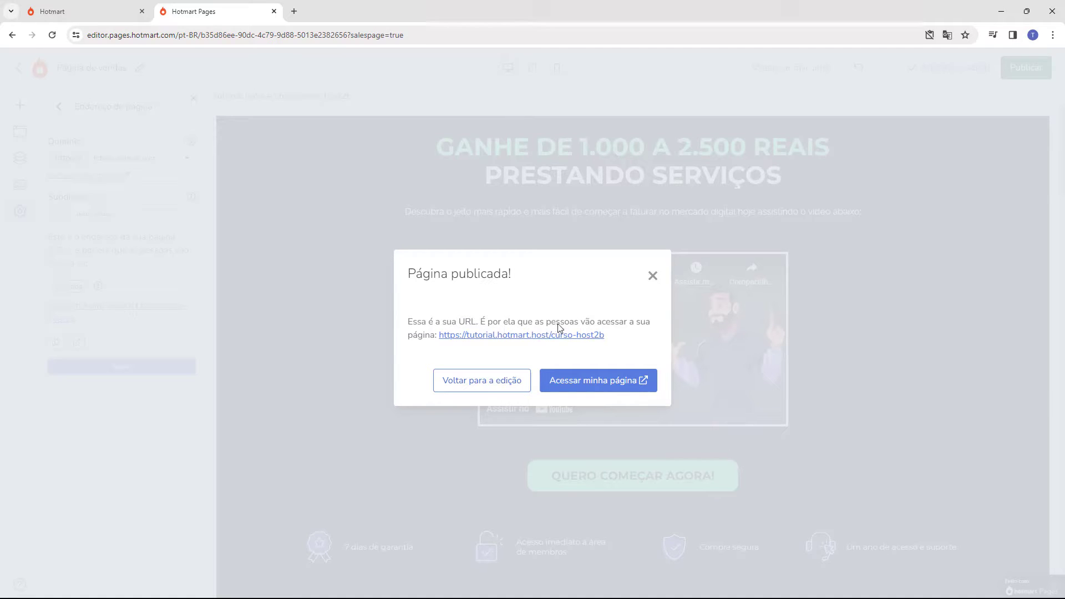
{"action": "left_click", "coordinate": [513, 335]}
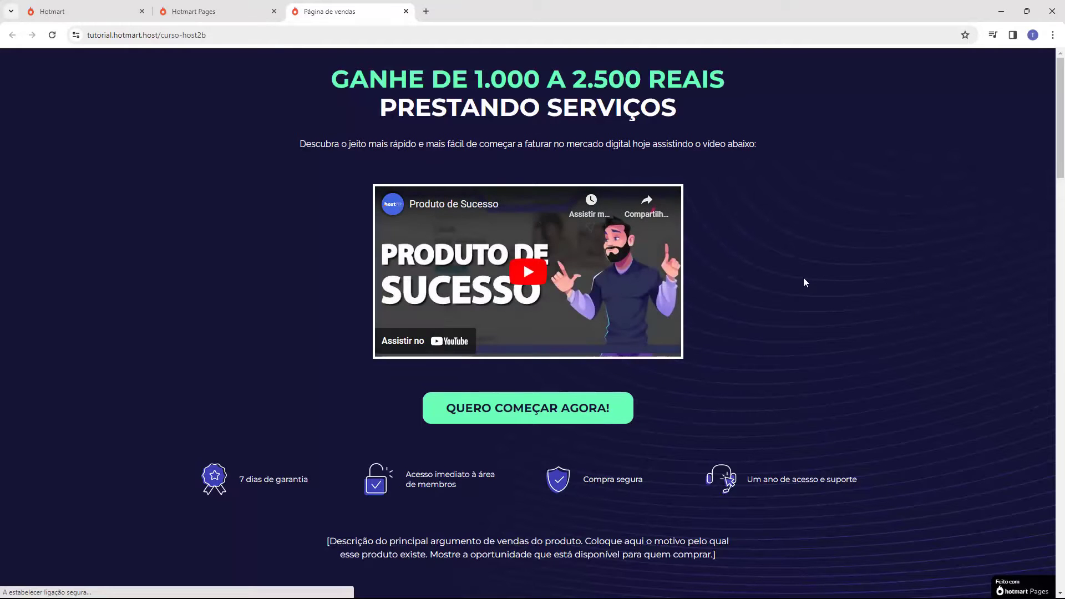
Review the published sales page from the video section to the Perguntas frequentes and footer, and return to its beginning.
{"action": "scroll", "coordinate": [802, 276], "scroll_direction": "down", "scroll_amount": 10}
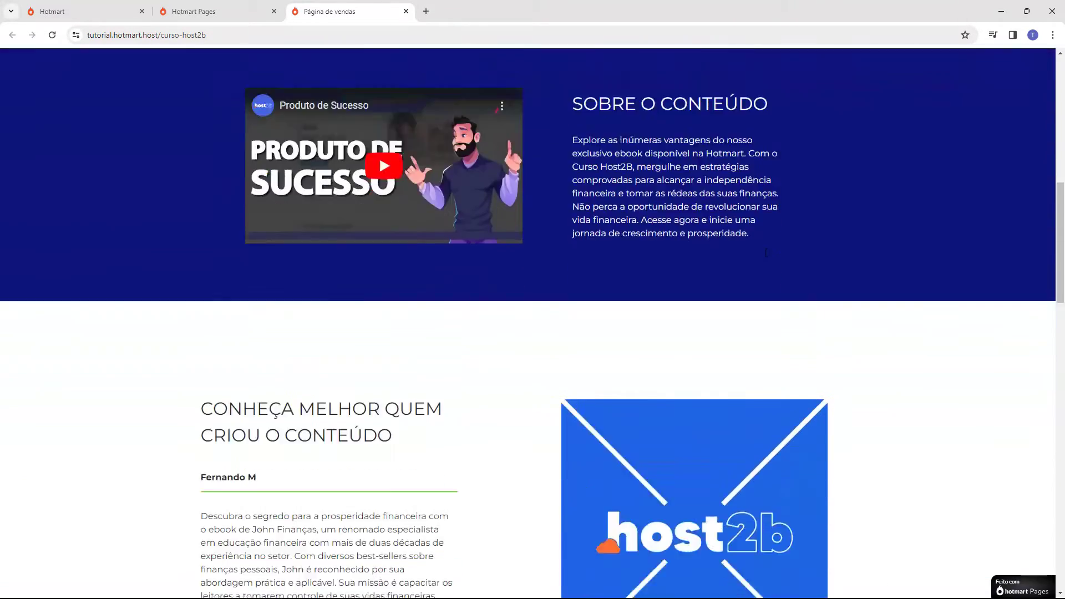
{"action": "scroll", "coordinate": [766, 253], "scroll_direction": "down", "scroll_amount": 15}
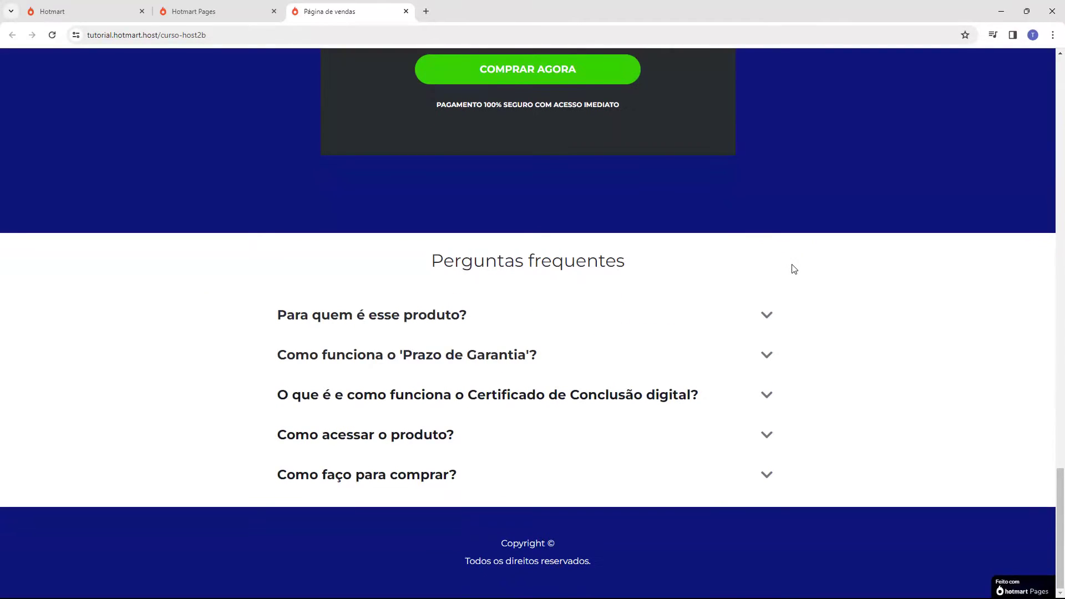
{"action": "scroll", "coordinate": [843, 304], "scroll_direction": "up", "scroll_amount": 10}
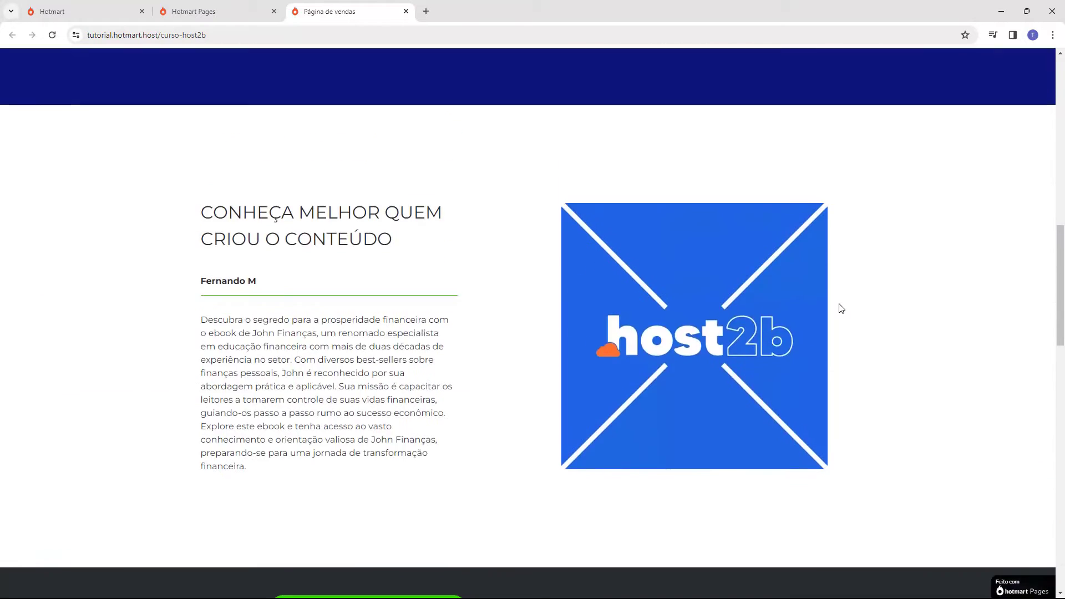
{"action": "scroll", "coordinate": [842, 308], "scroll_direction": "up", "scroll_amount": 10}
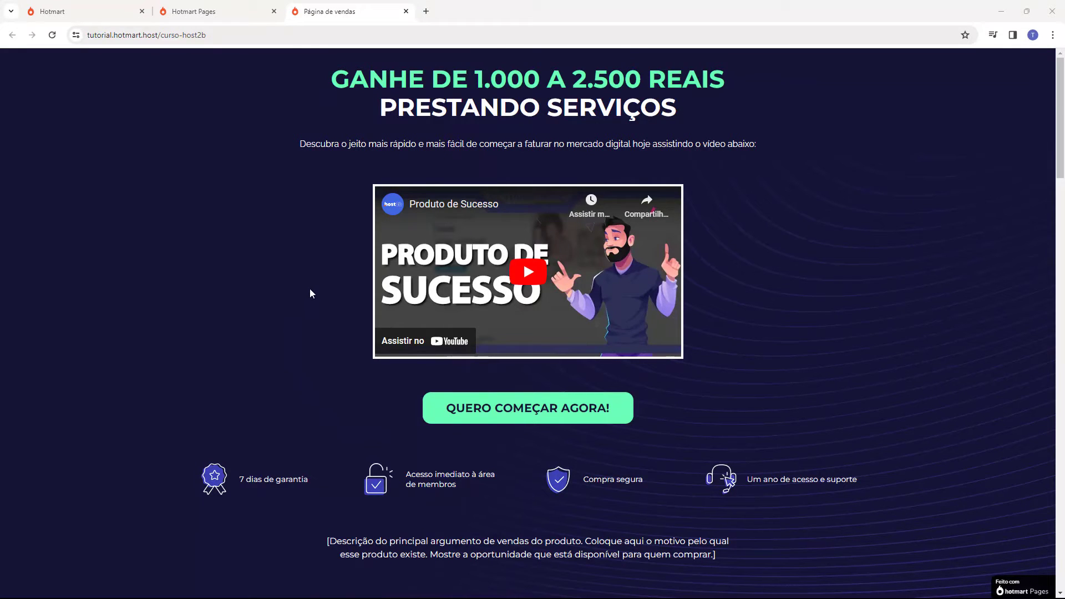
{"action": "scroll", "coordinate": [311, 238], "scroll_direction": "down", "scroll_amount": 3}
{"action": "scroll", "coordinate": [310, 242], "scroll_direction": "down", "scroll_amount": 18}
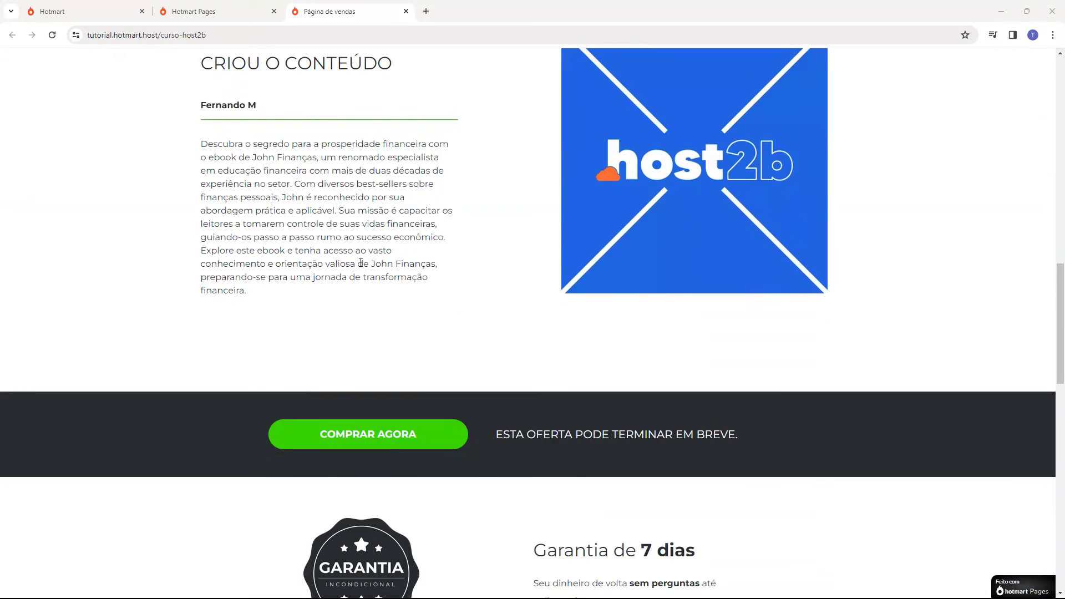
{"action": "scroll", "coordinate": [366, 272], "scroll_direction": "up", "scroll_amount": 7}
{"action": "scroll", "coordinate": [373, 297], "scroll_direction": "up", "scroll_amount": 12}
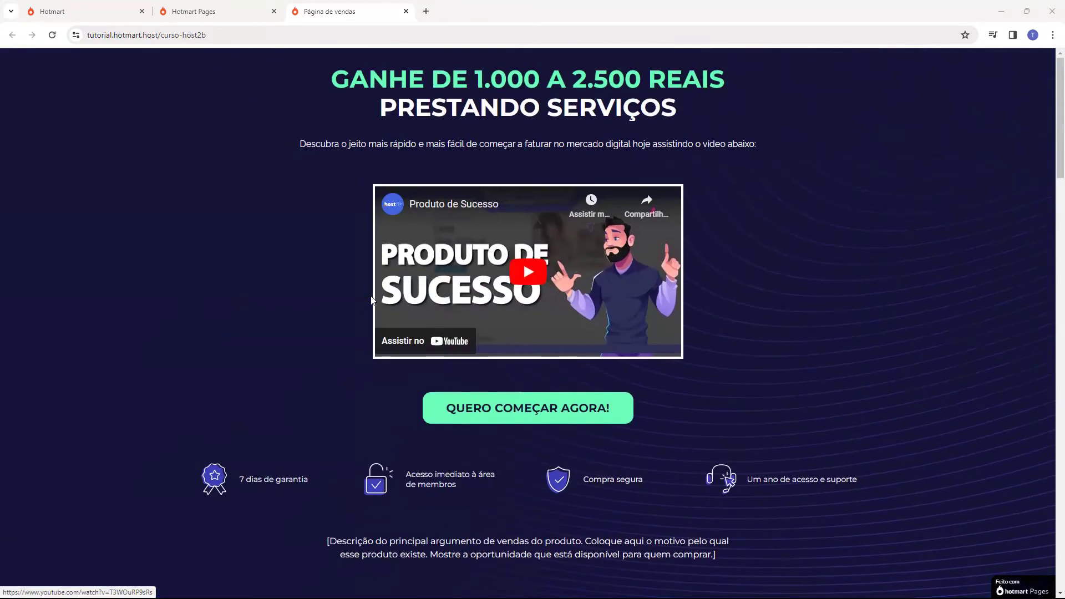